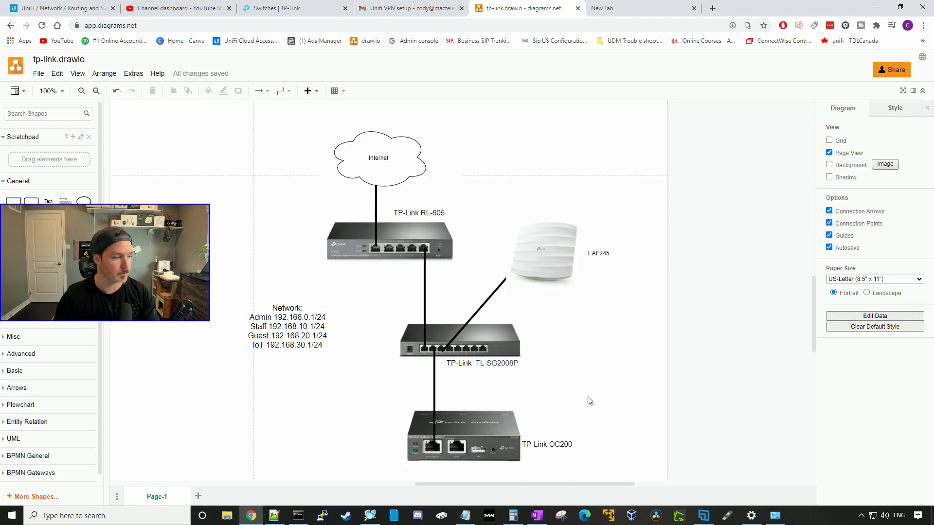
- Review the Network subnet list in the draw.io diagram, then bring up Command Prompt from the taskbar
click(279, 323)
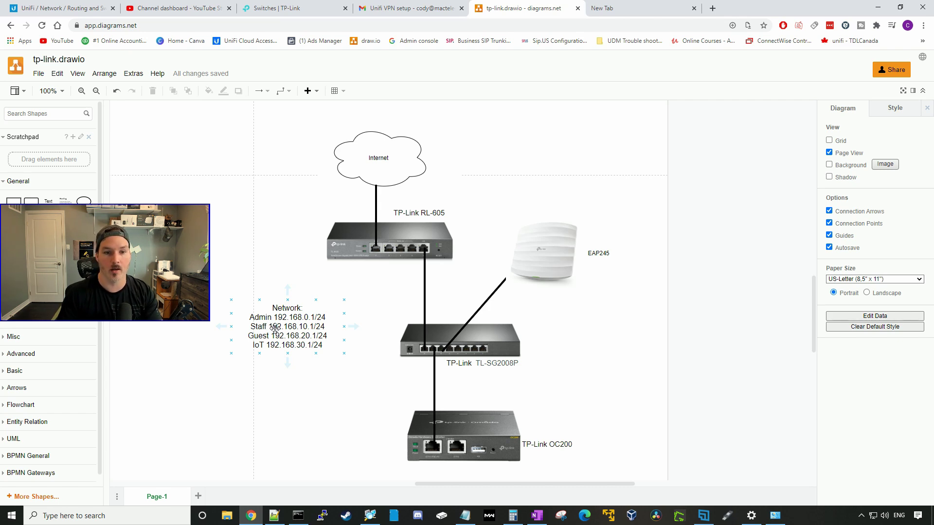
click(375, 326)
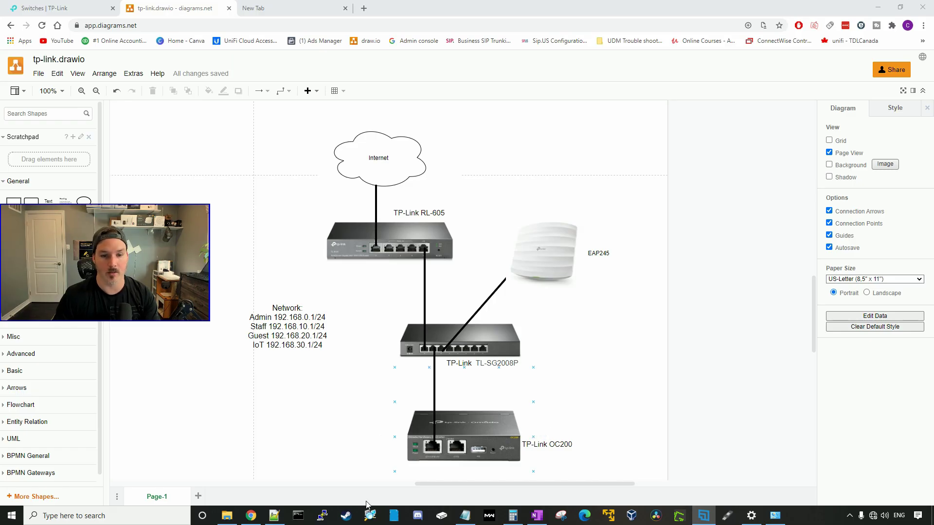
click(298, 515)
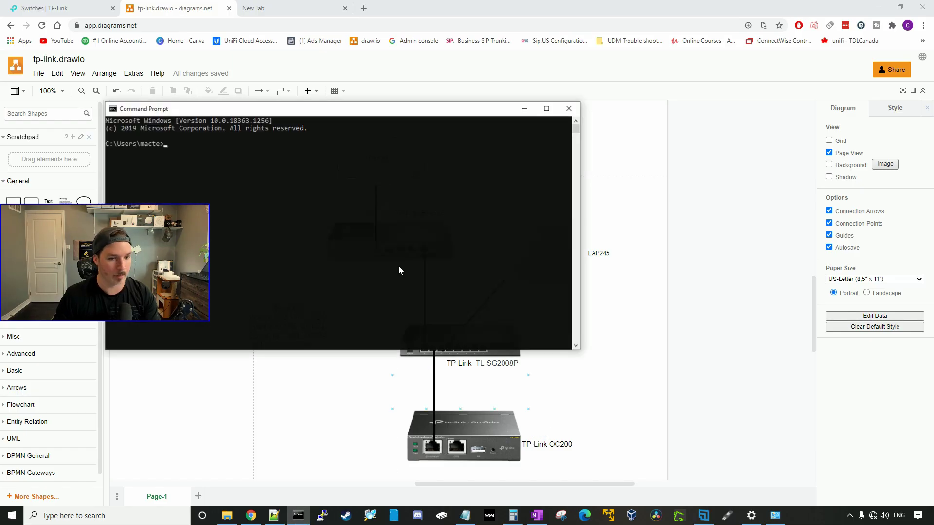
- Run ipconfig and highlight IPv4 192.168.0.184 and gateway 192.168.0.1, then switch to Advanced IP Scanner
click(382, 220)
text(ipconfig)
key(Return)
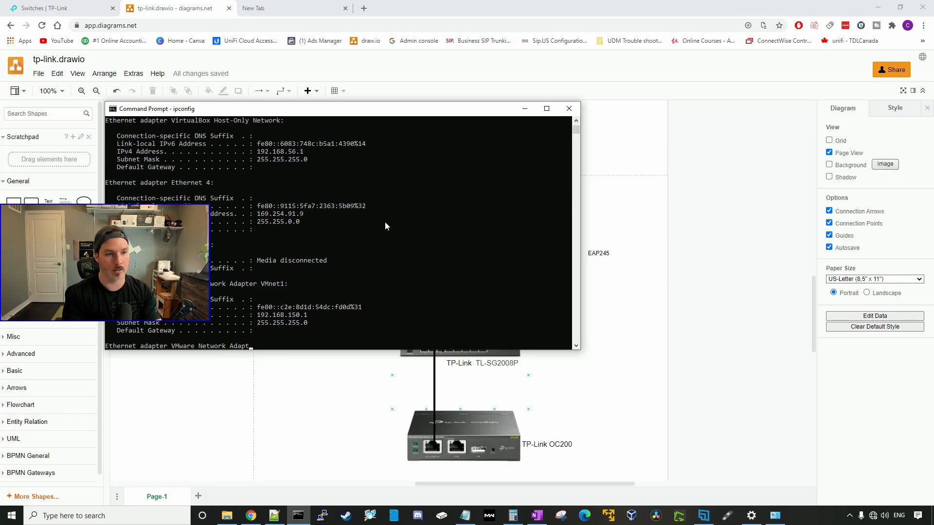
scroll(417, 232, up, 5)
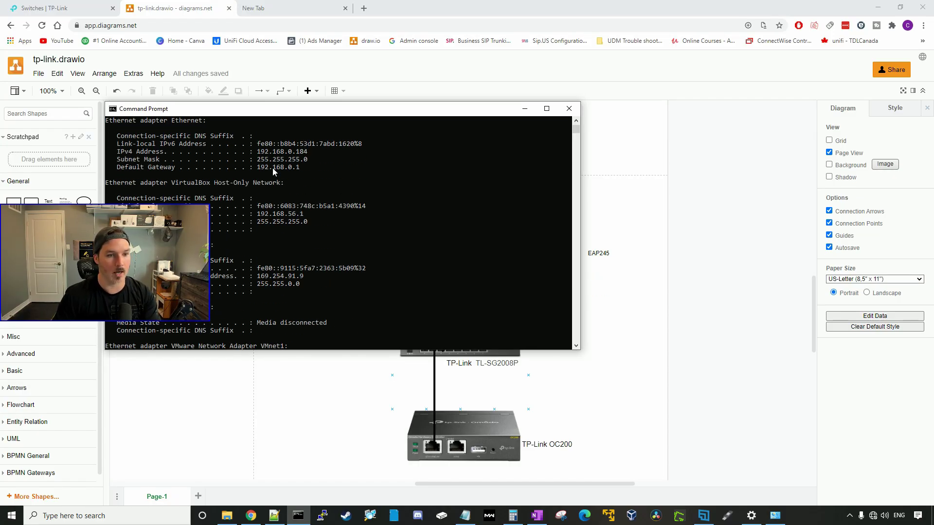
drag(258, 151, 302, 154)
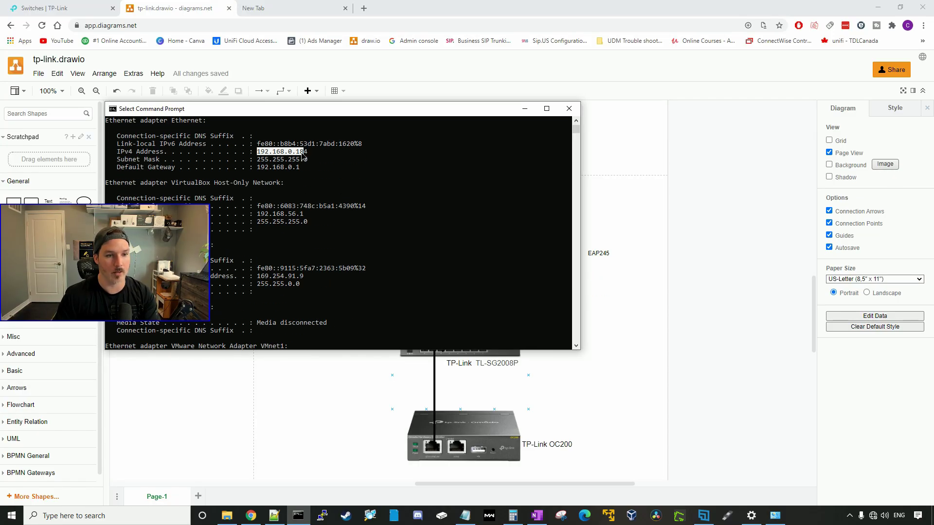
click(319, 152)
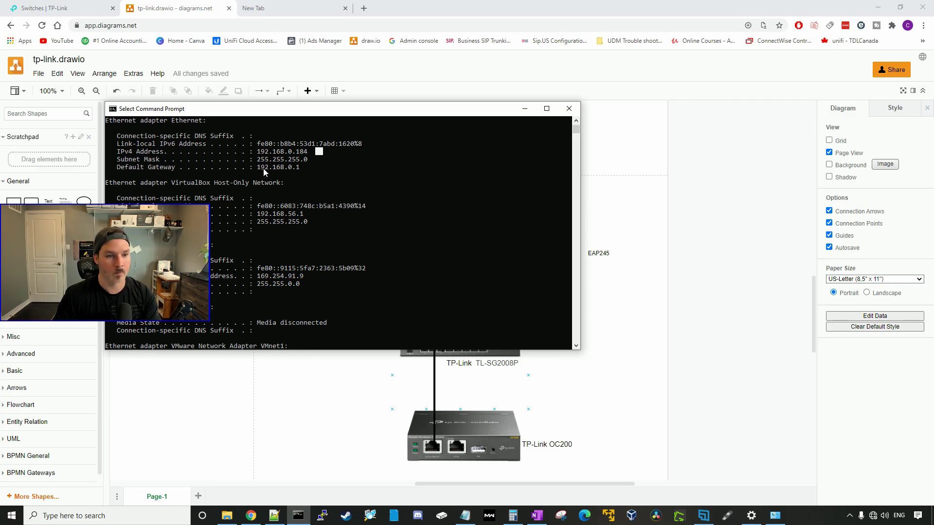
drag(257, 167, 314, 167)
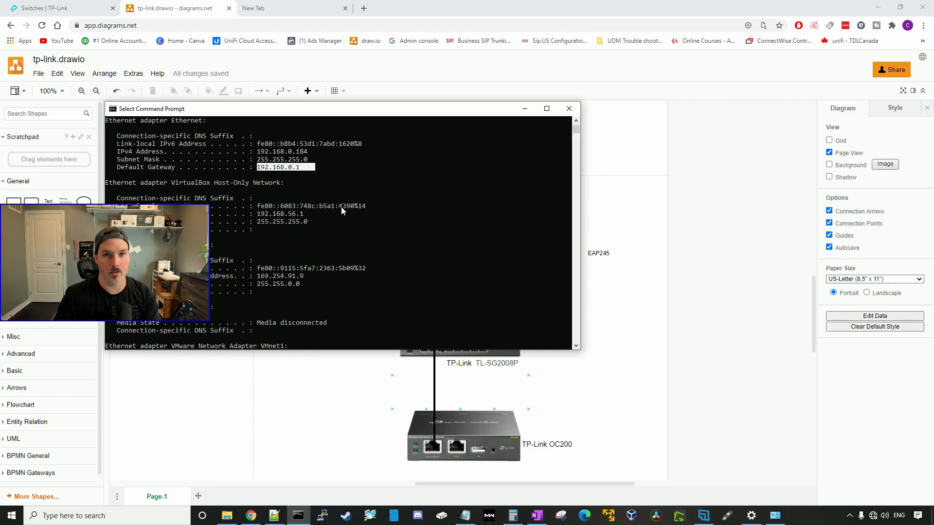
click(524, 108)
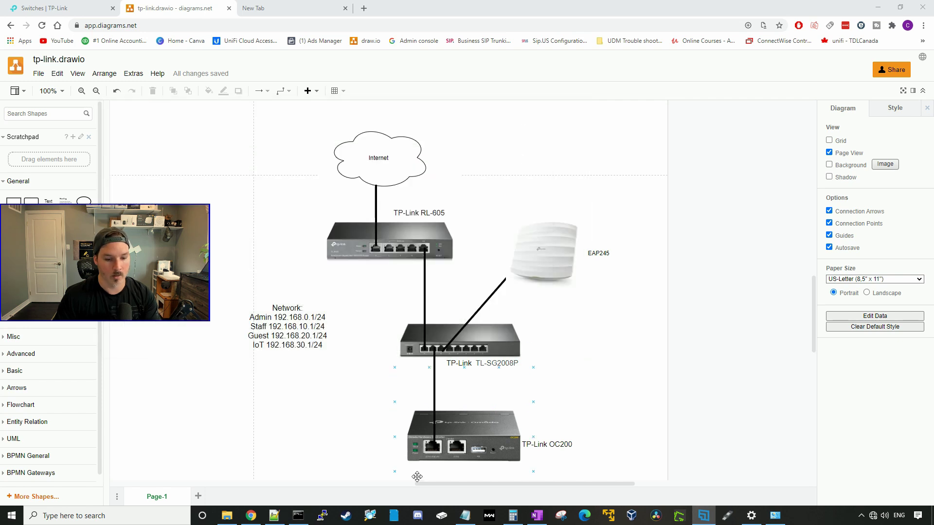
click(377, 519)
- Scan the 192.168.0.1-254 range in Advanced IP Scanner to find the controller's address
click(48, 55)
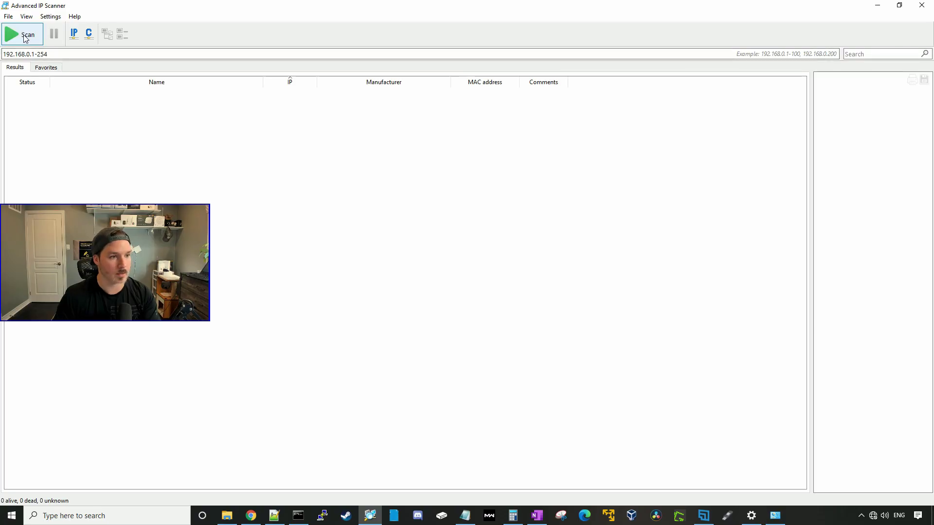
click(23, 35)
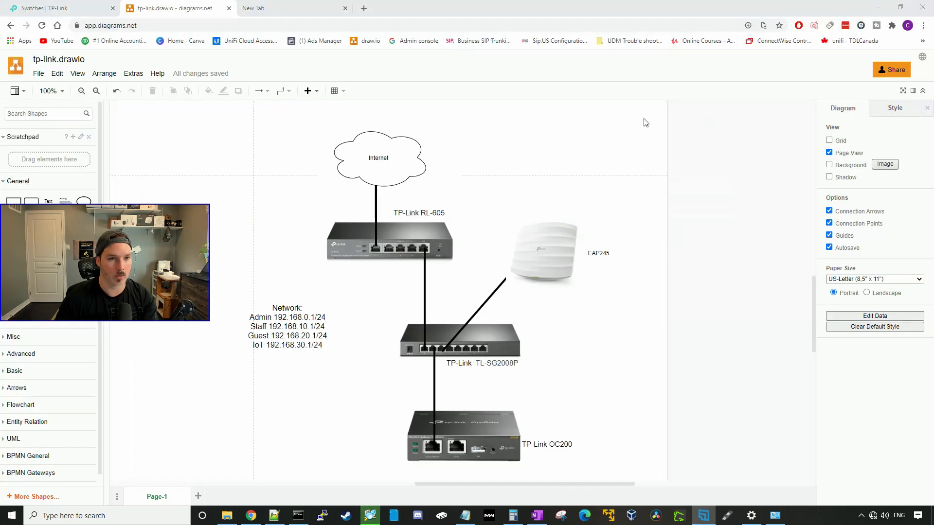
key(ctrl+t)
- Load the controller at 192.168.0.125, start the setup wizard and name the controller Mactelecom
text(192.168.0.125)
key(Return)
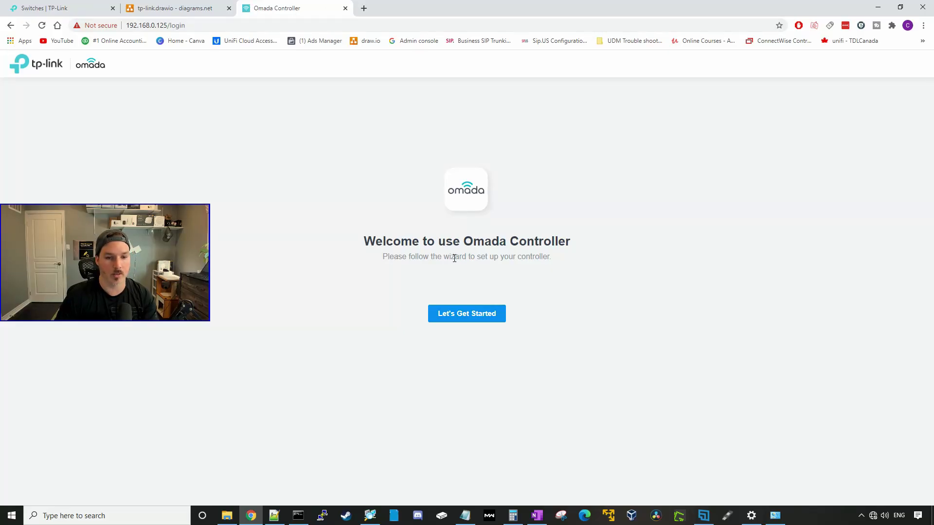
click(469, 325)
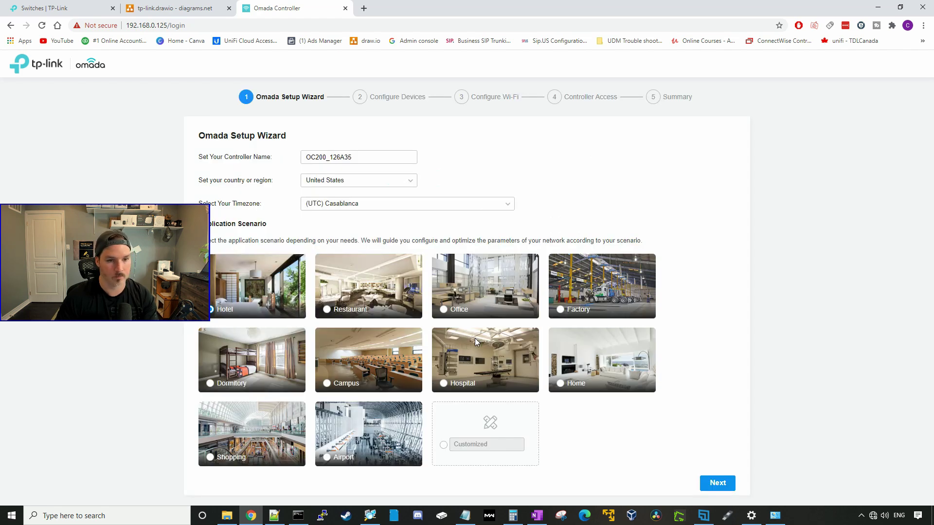
key(Tab)
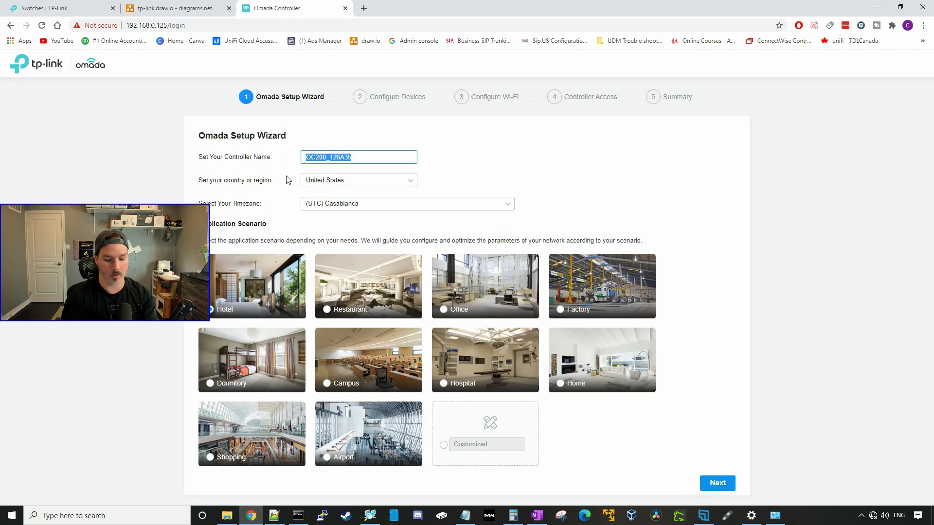
text(Mactelecom)
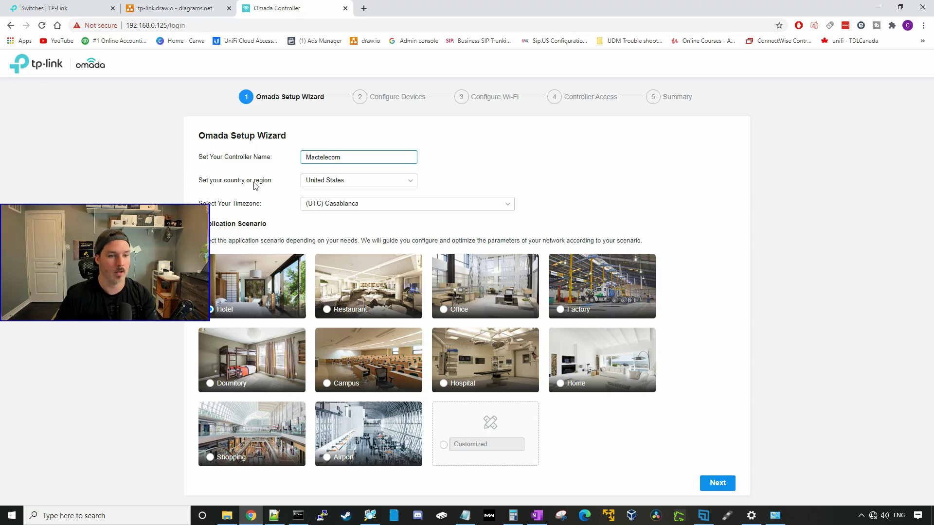
- Set the country to Canada and timezone to Eastern Time (US & Canada), then continue
click(358, 180)
click(350, 199)
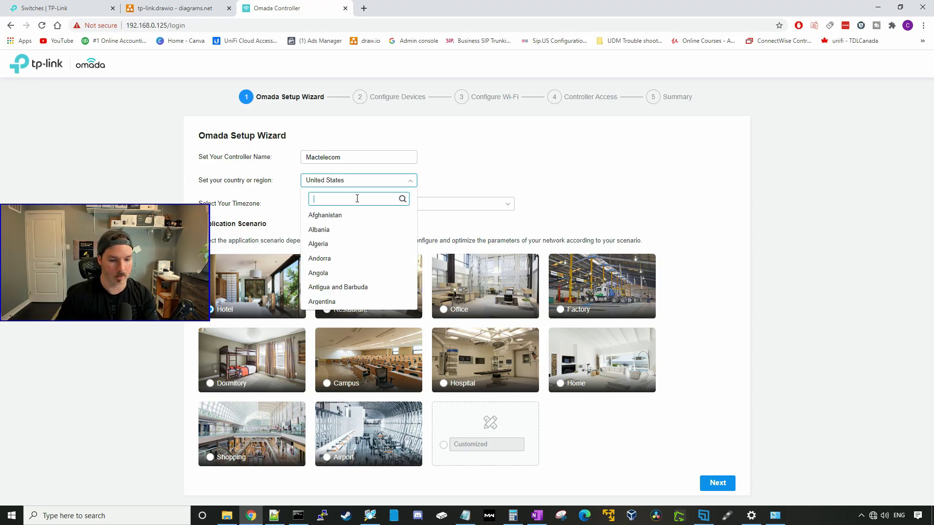
text(canada)
click(349, 215)
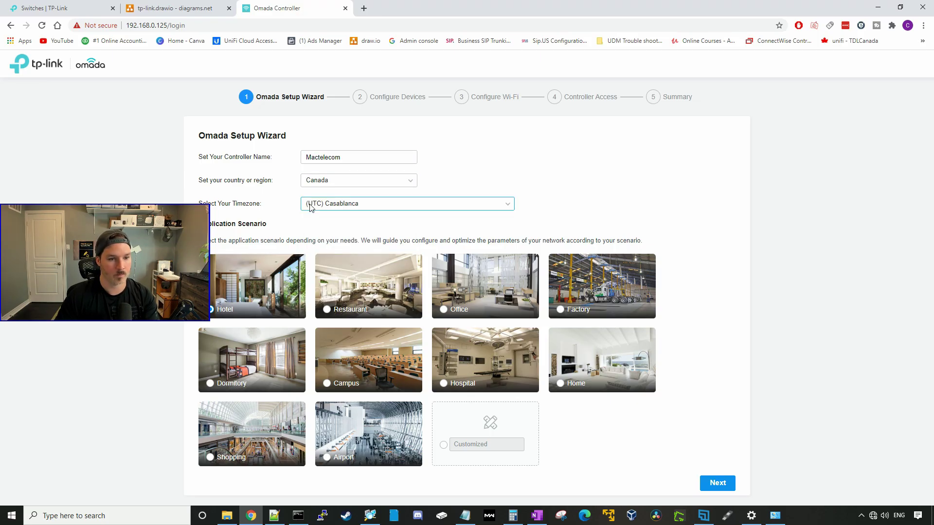
click(354, 204)
scroll(368, 250, down, 5)
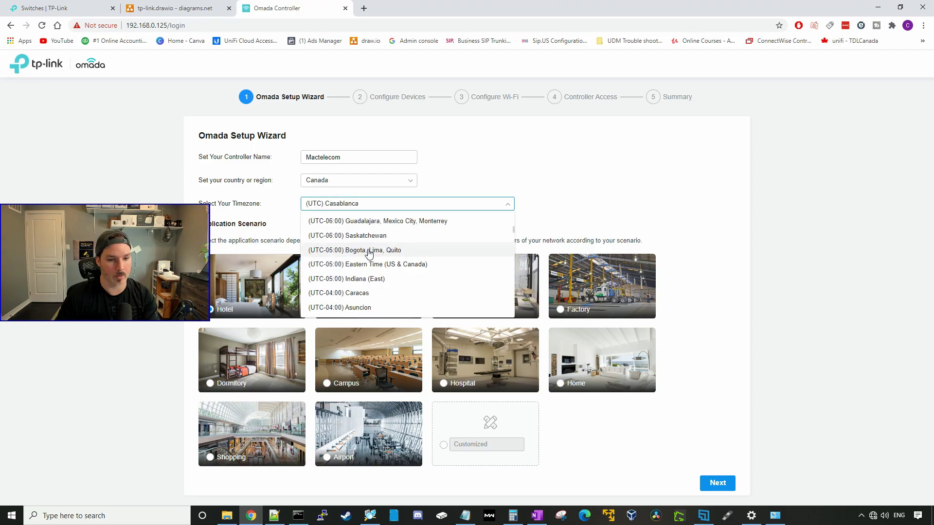
click(369, 264)
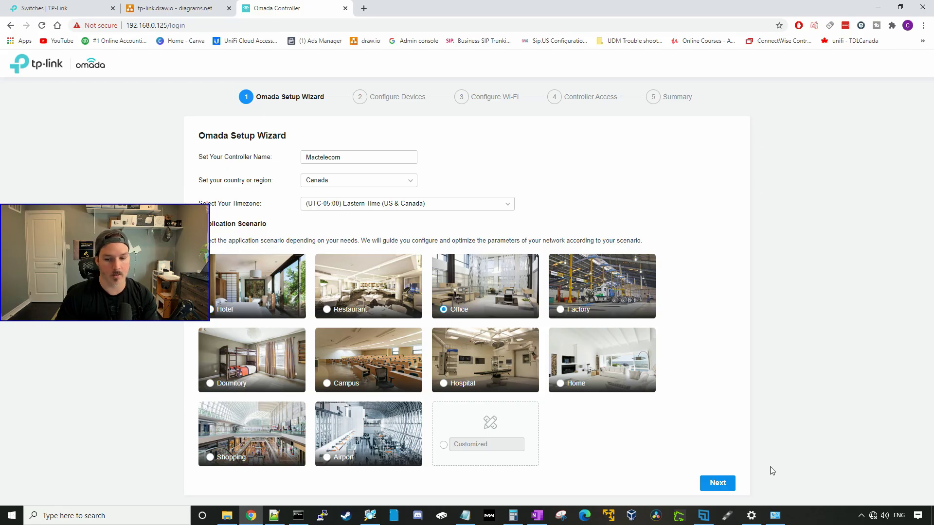
click(717, 485)
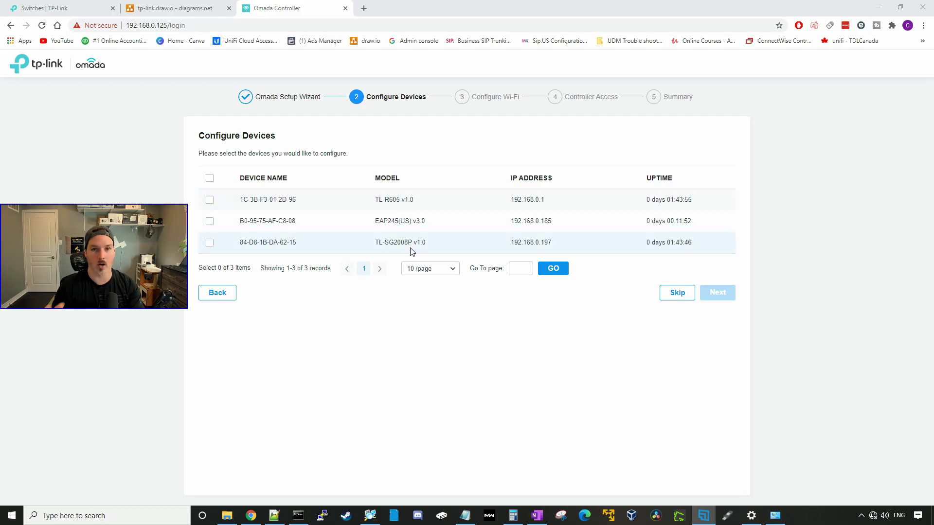
- Select all three discovered devices for adoption and skip the Wi-Fi configuration
click(210, 178)
click(717, 292)
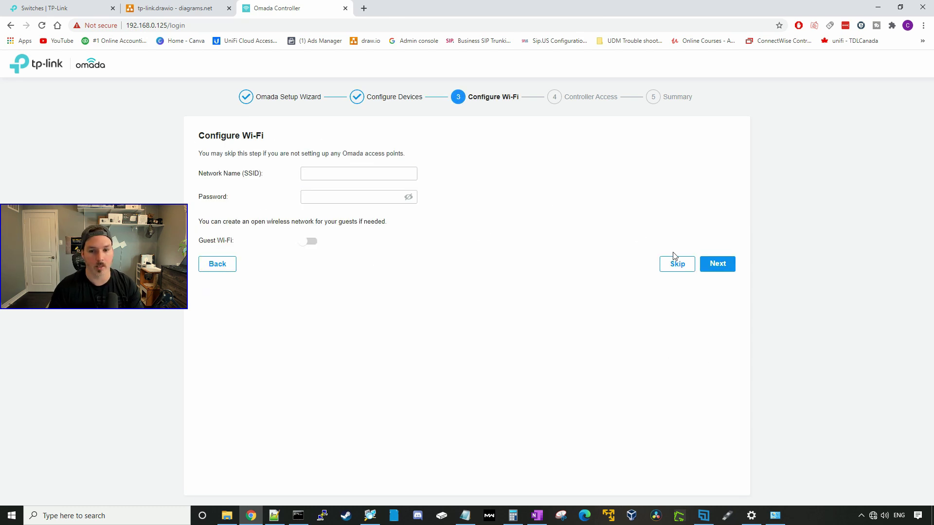
click(678, 268)
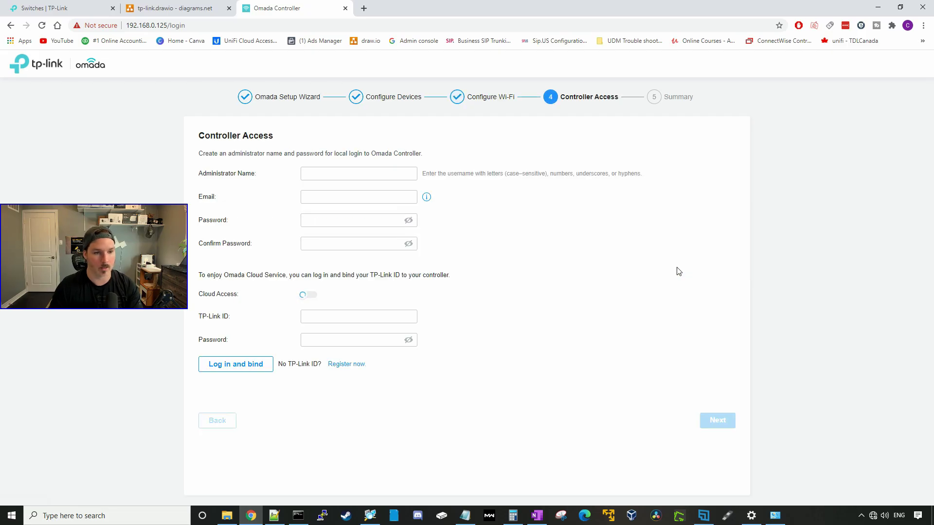
- Create the local administrator account with a name and confirmed password, then advance to the summary
click(359, 173)
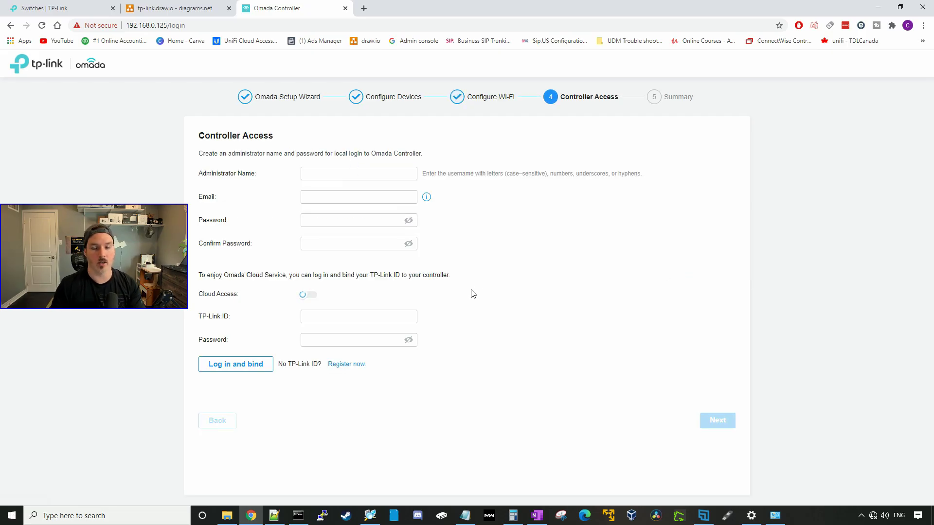
click(322, 175)
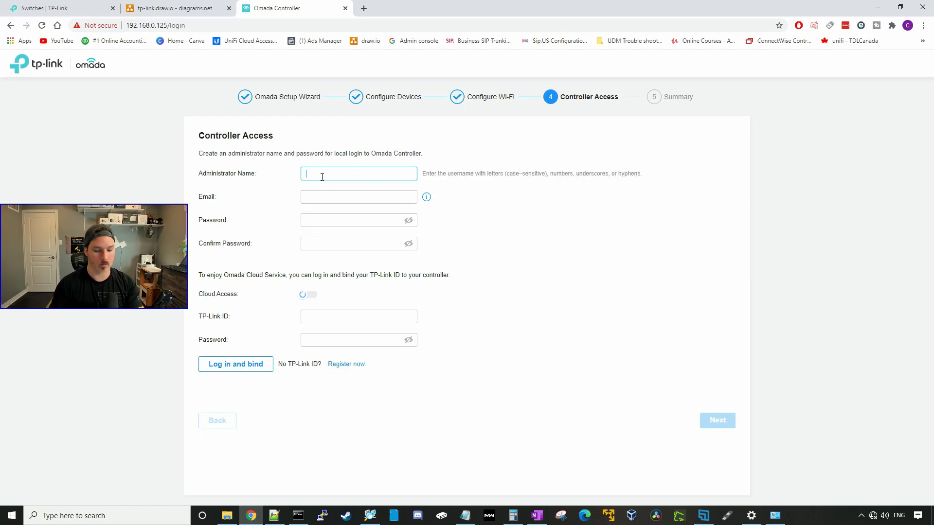
text(Mactelecom)
key(Tab)
key(Tab)
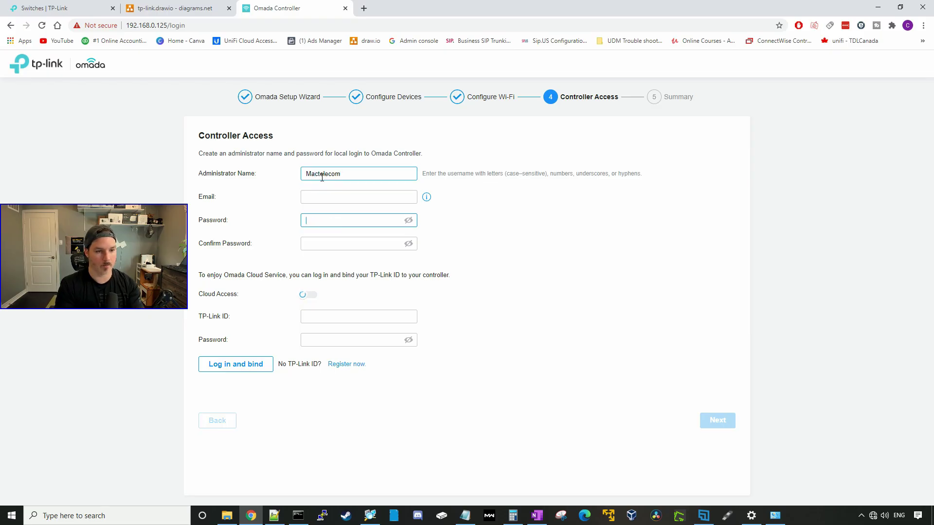
text(P**************)
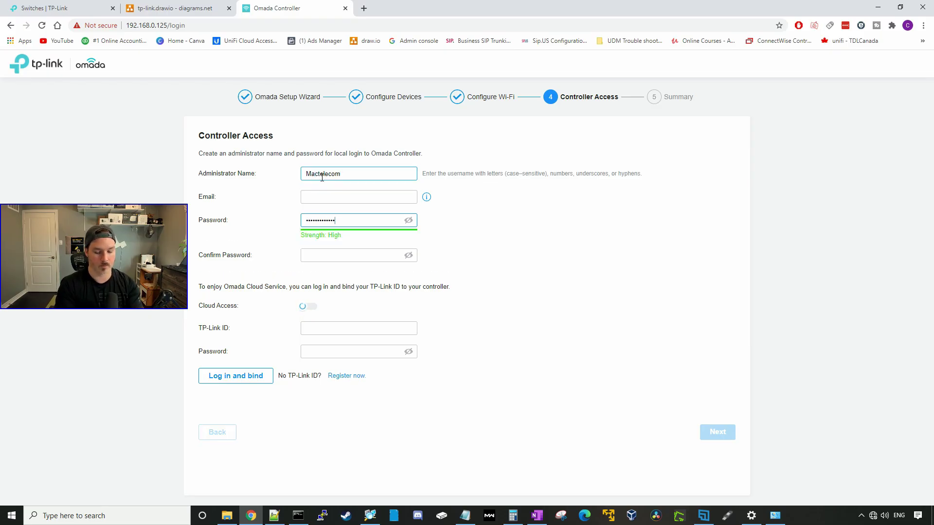
key(Tab)
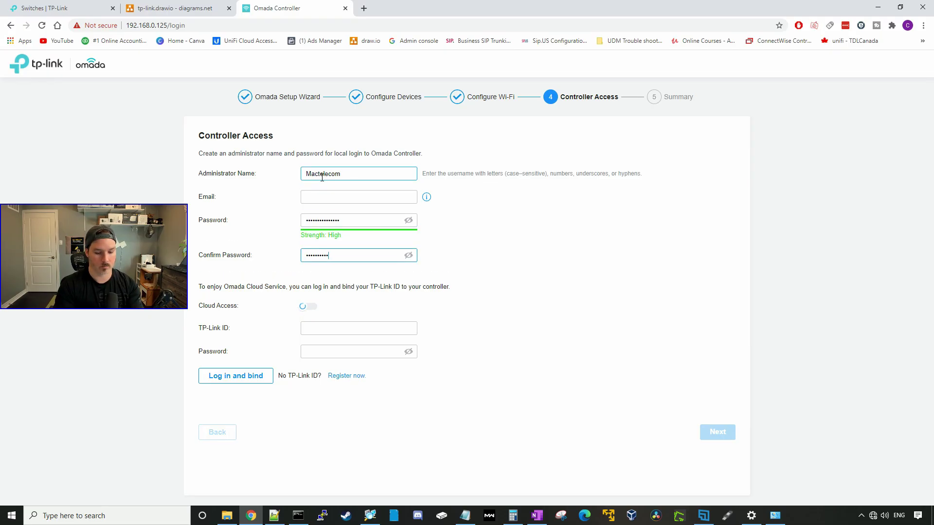
text(***************)
key(Tab)
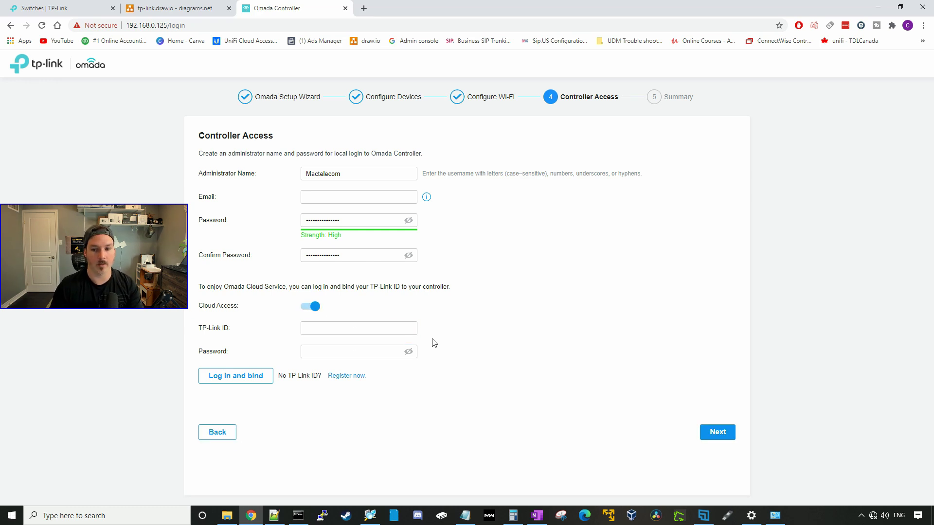
click(713, 432)
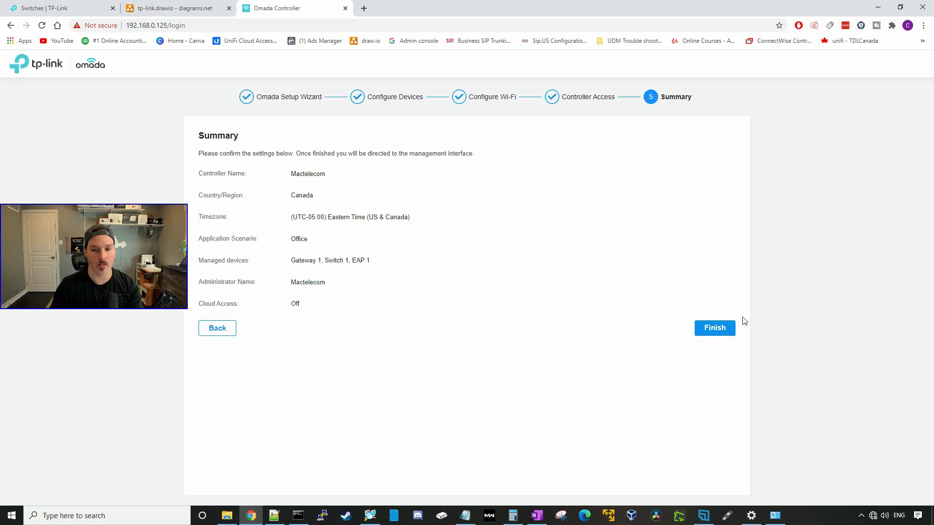
- Finish the setup and sign in to the controller with the administrator account
click(728, 328)
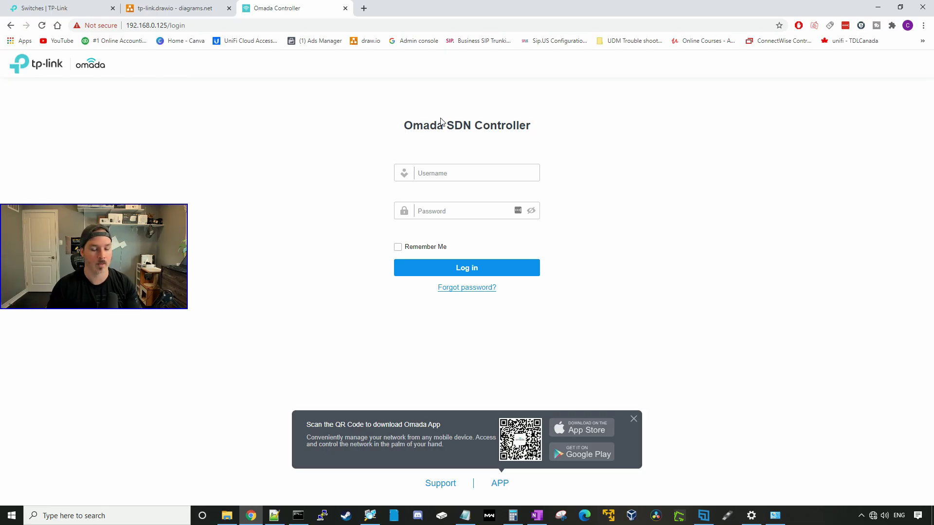
click(440, 175)
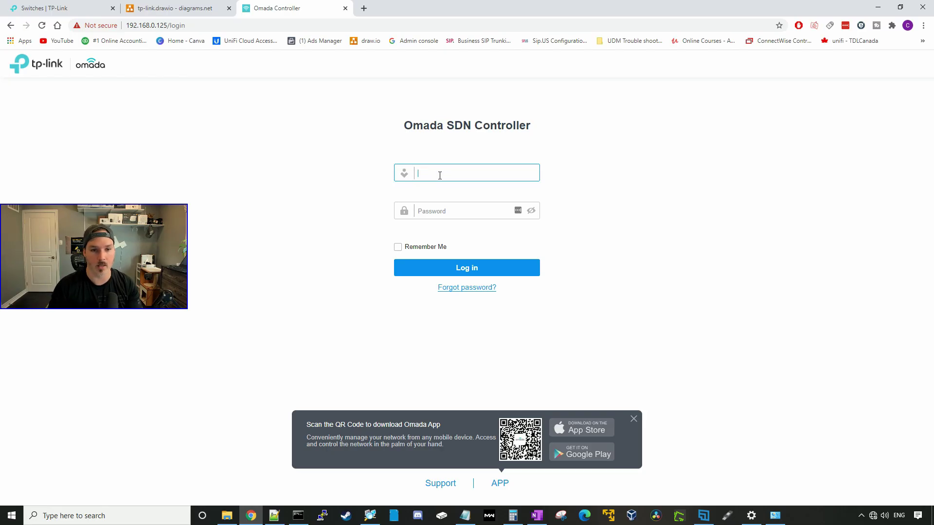
text(Mactelecom)
key(Tab)
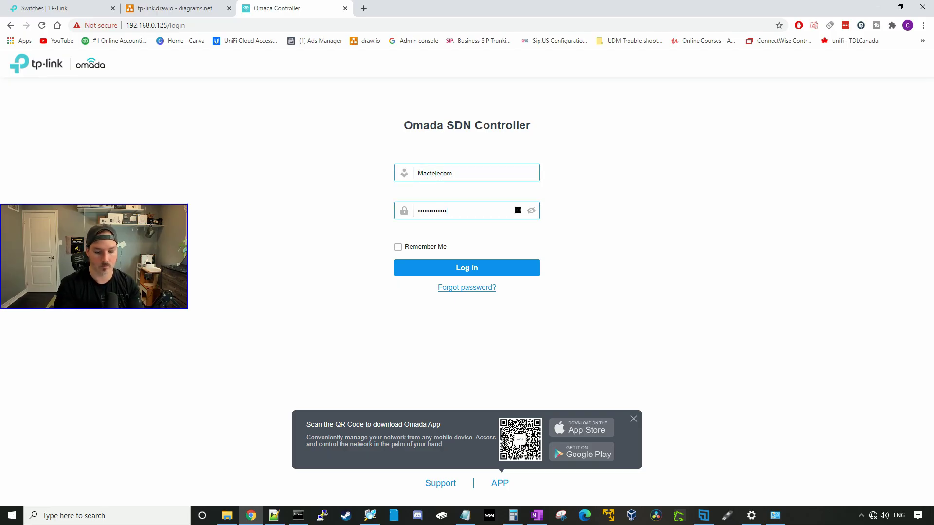
click(454, 270)
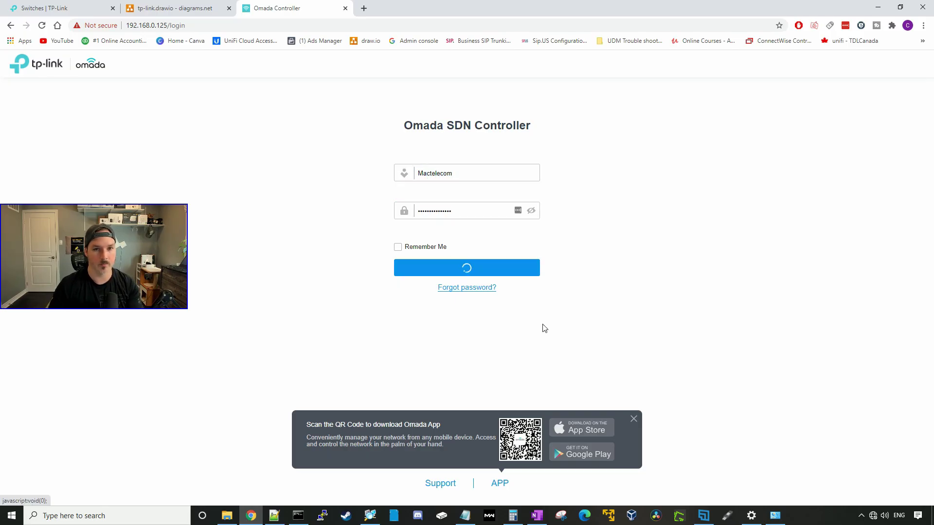
- Step through the welcome tour slides and close it to reach the dashboard
click(832, 411)
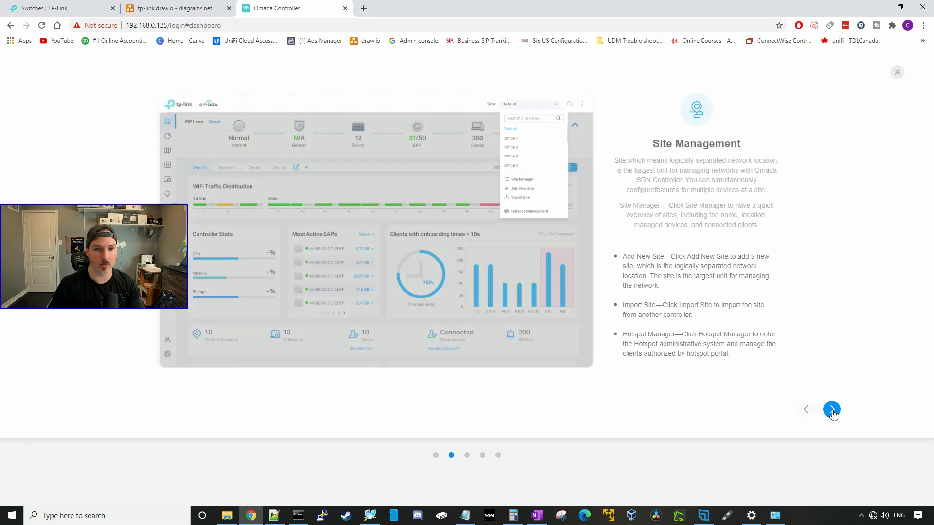
click(833, 412)
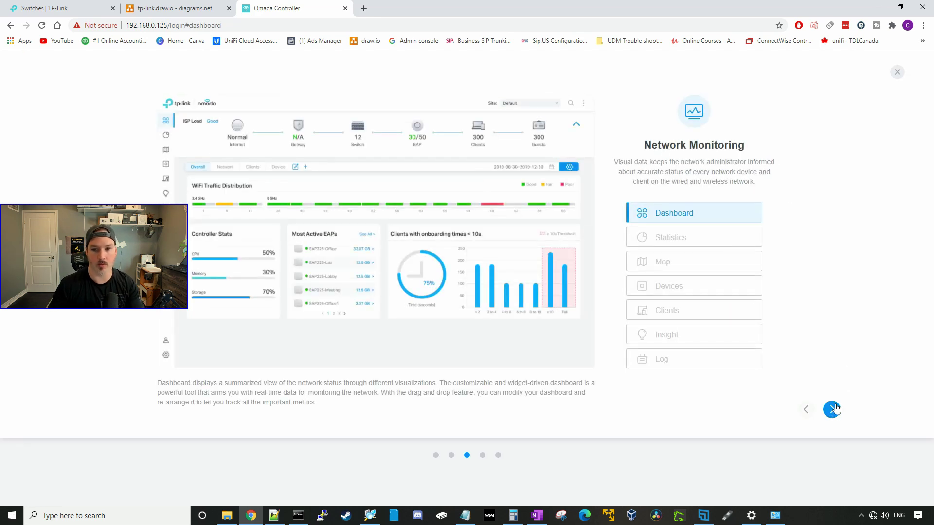
click(833, 411)
click(897, 72)
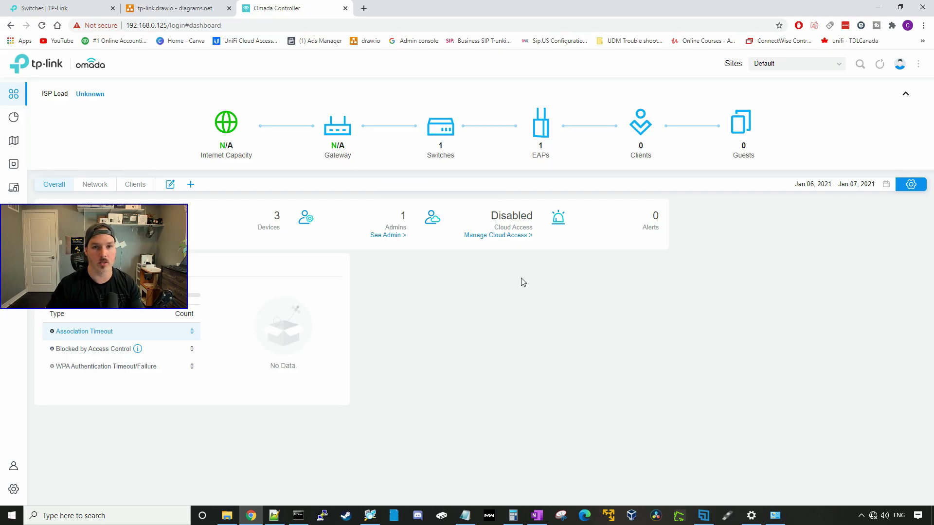
- Browse the Statistics, Map, Devices, Clients, Insight and Log pages of the controller
mouse_move(550, 156)
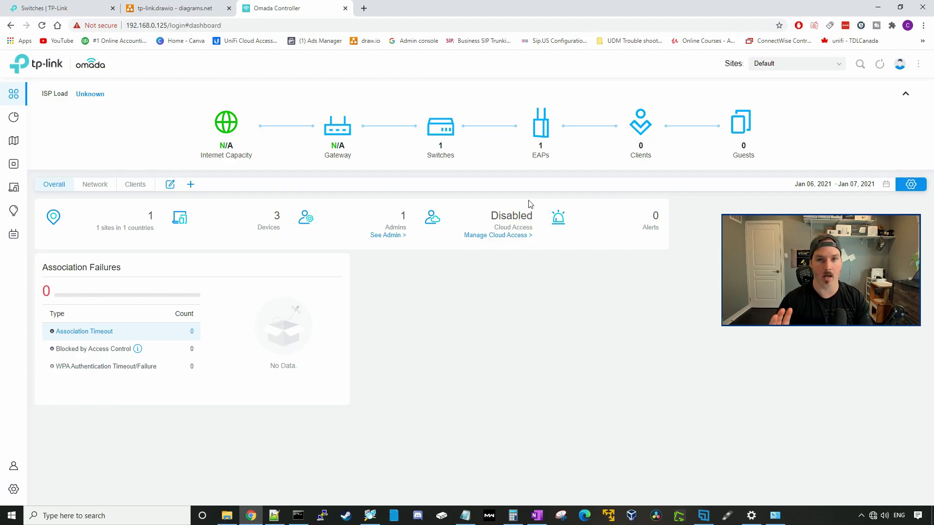
mouse_move(22, 119)
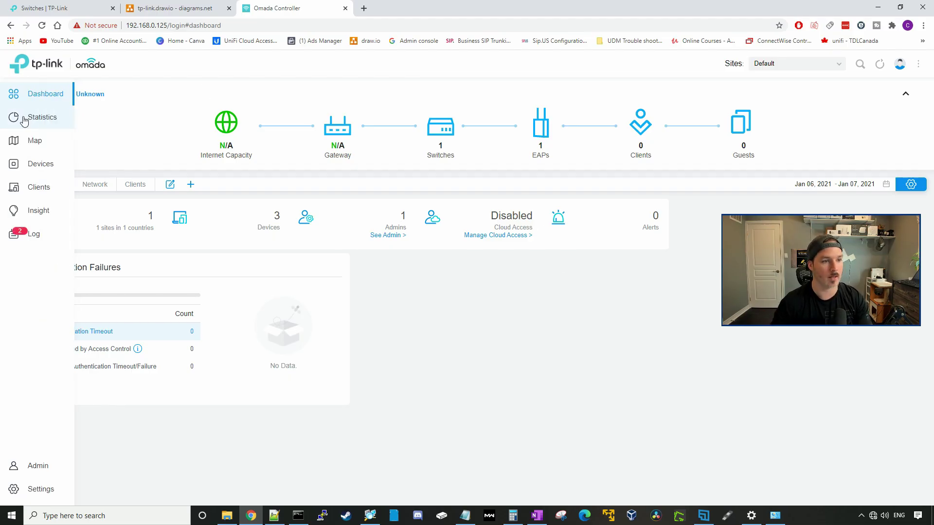
click(24, 120)
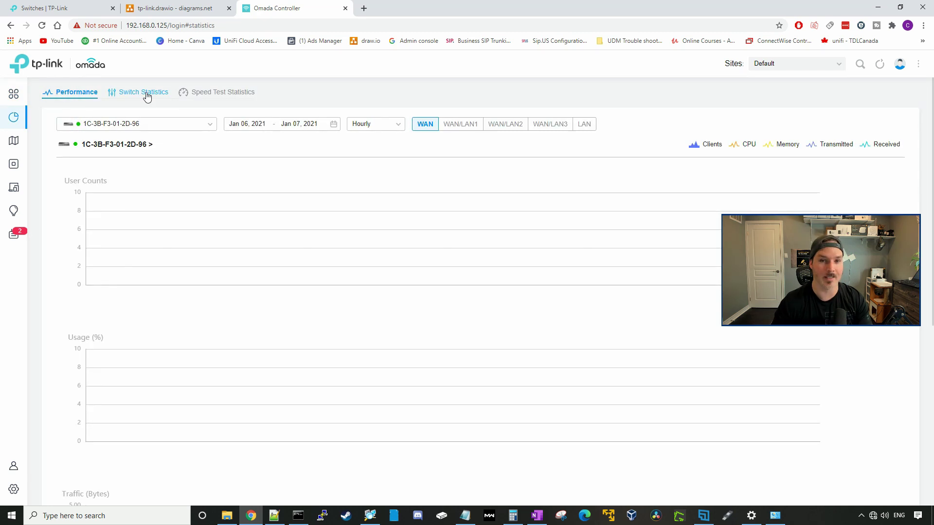
click(24, 142)
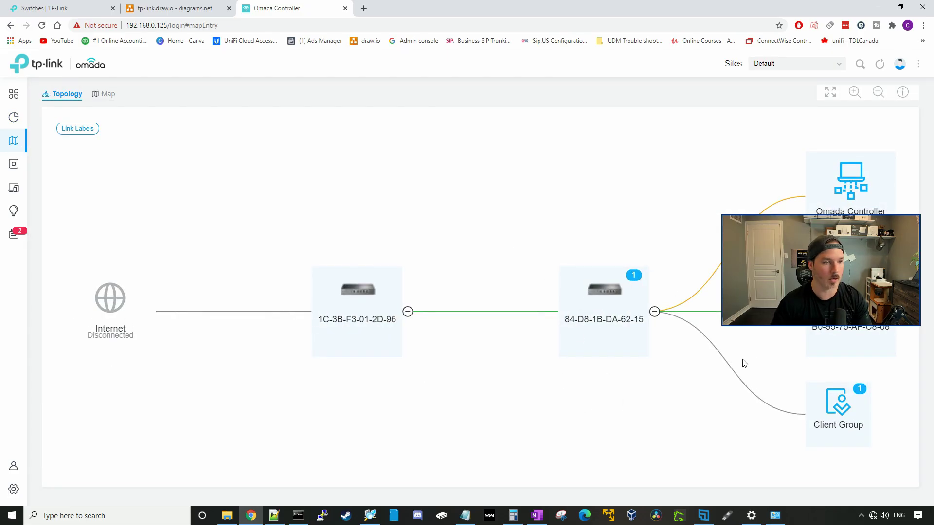
click(24, 164)
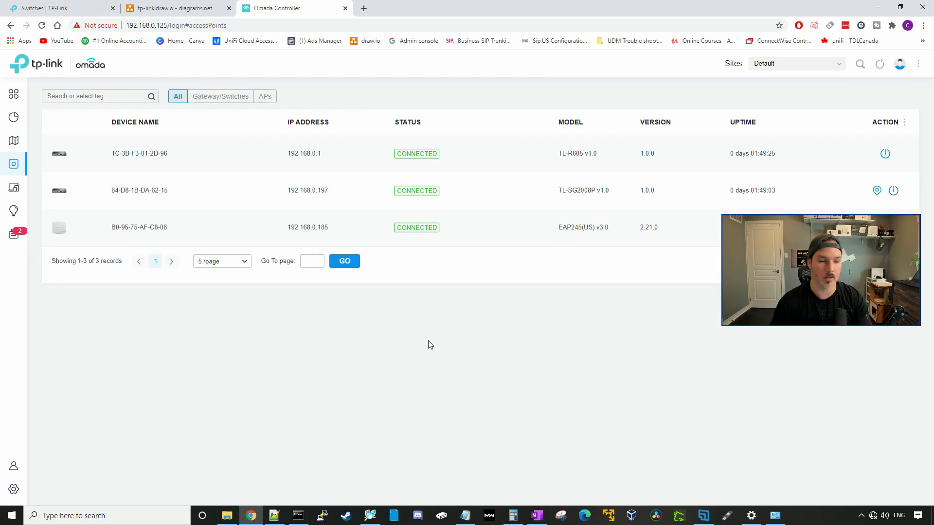
click(14, 188)
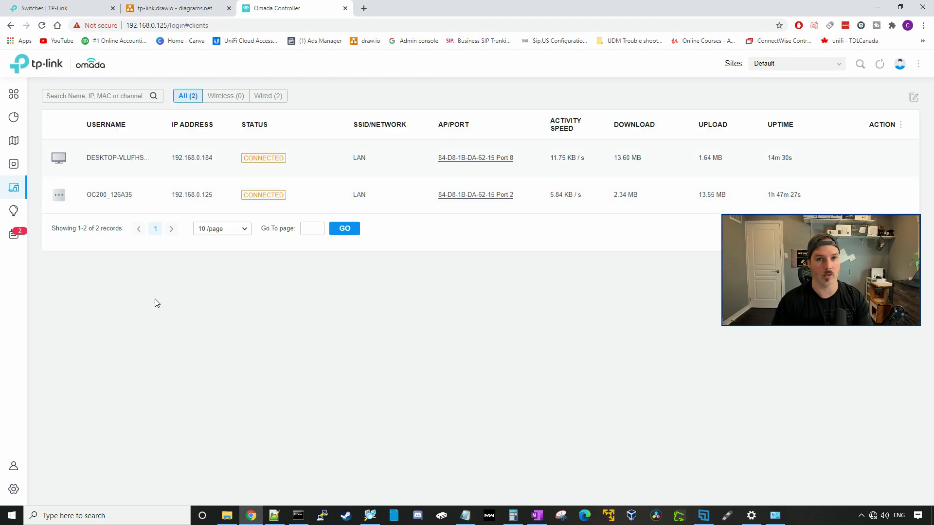
click(13, 210)
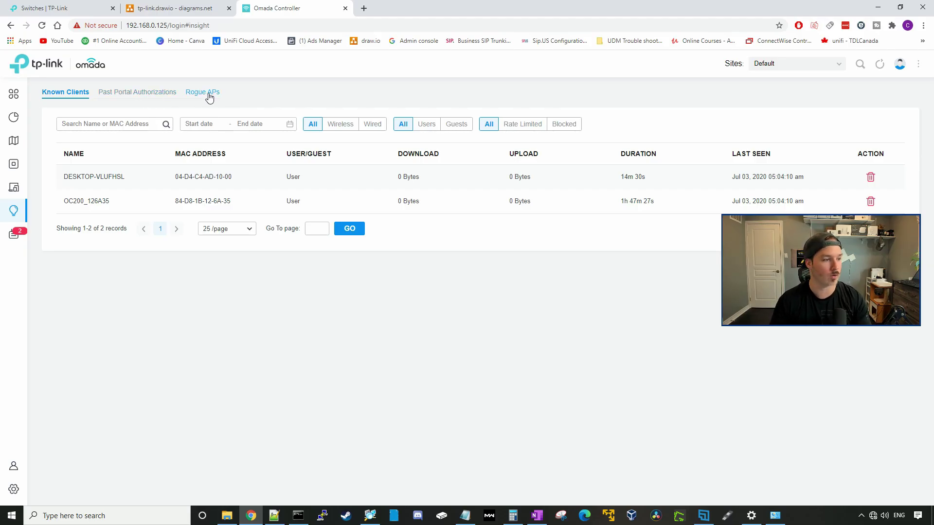
click(21, 241)
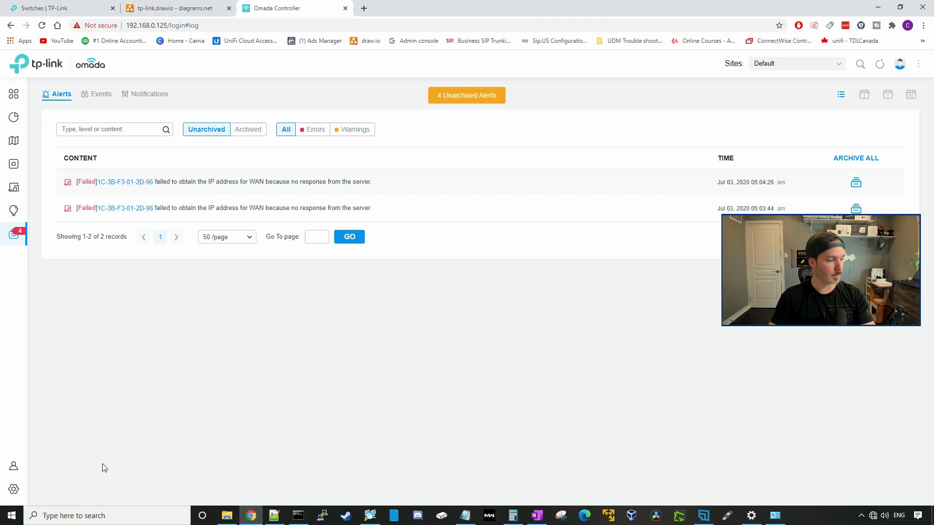
- Set the Internet WAN connection type to Static IP and expand Advanced Settings showing DNS 1.1.1.1 and 8.8.8.8
click(14, 489)
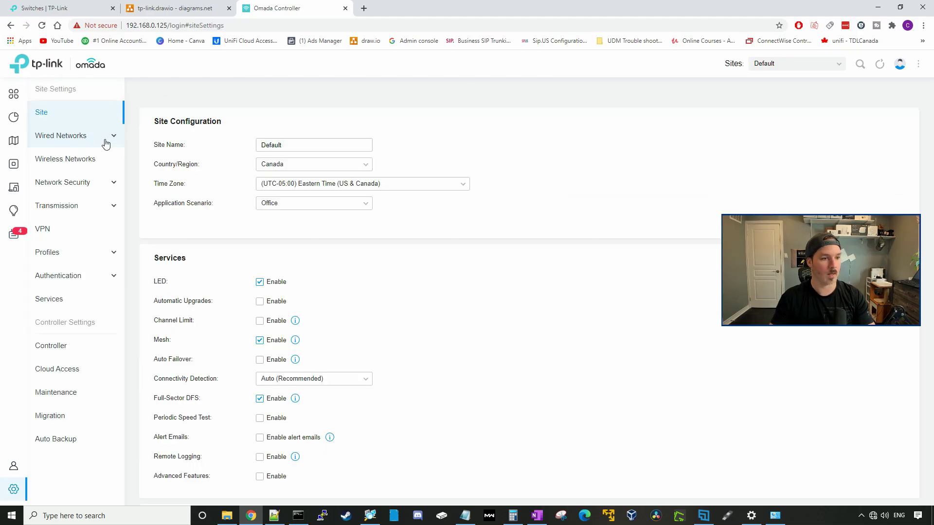
click(105, 142)
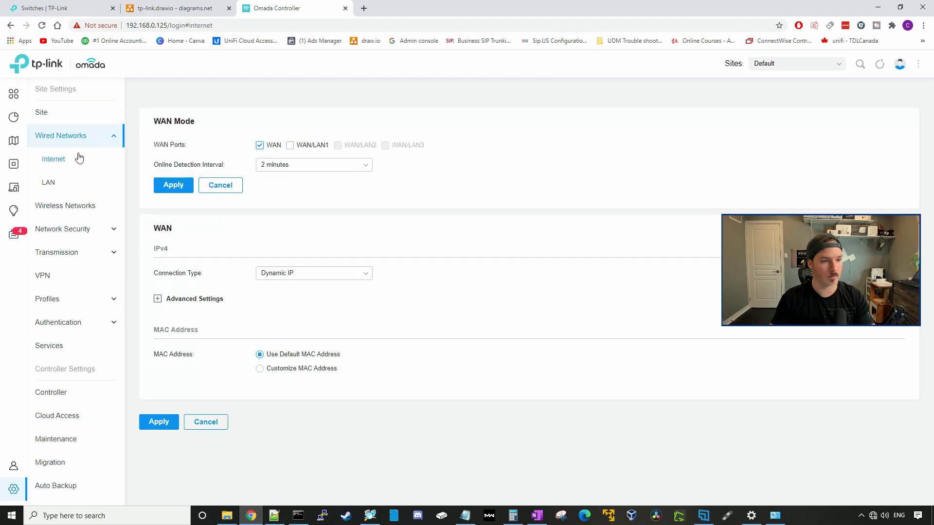
click(62, 163)
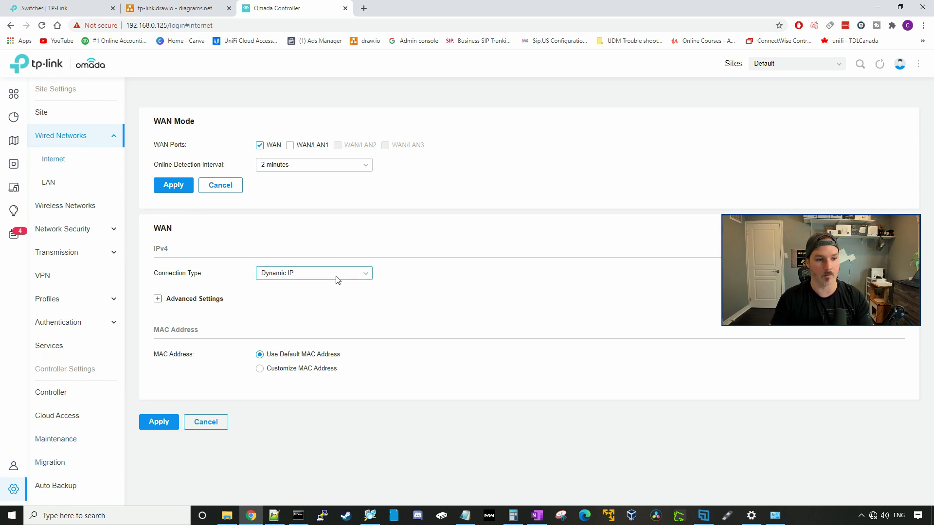
click(353, 275)
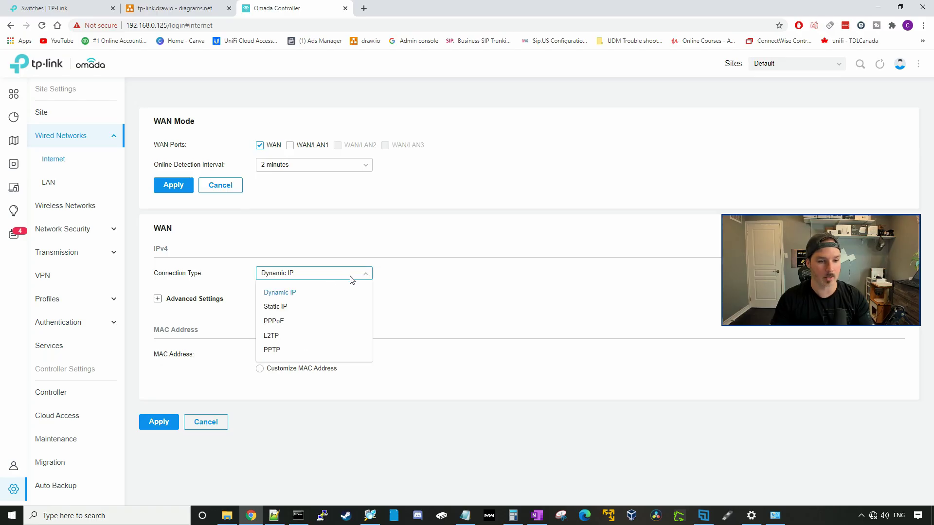
click(285, 308)
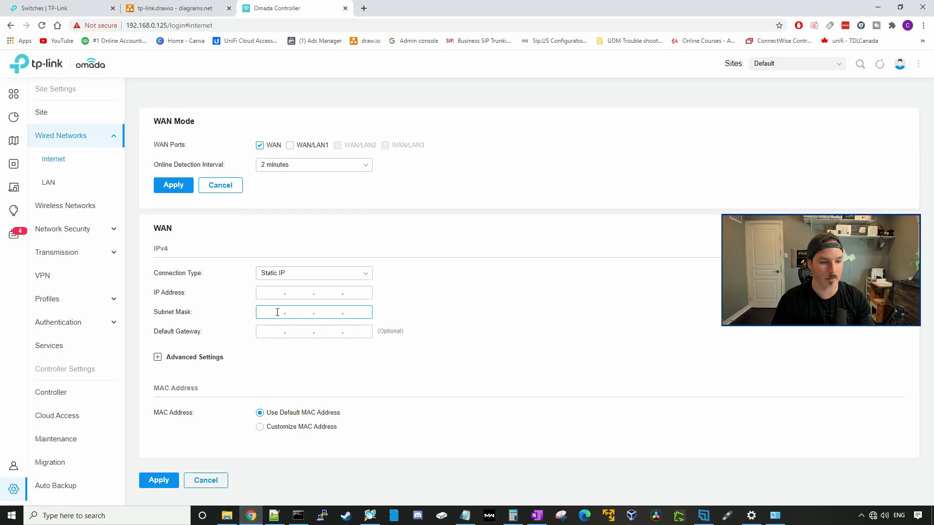
click(158, 357)
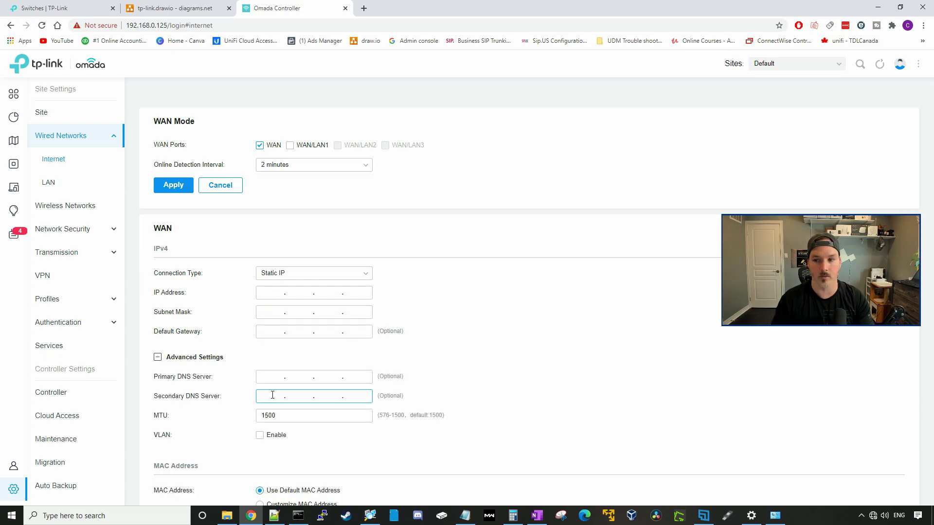
scroll(453, 403, down, 2)
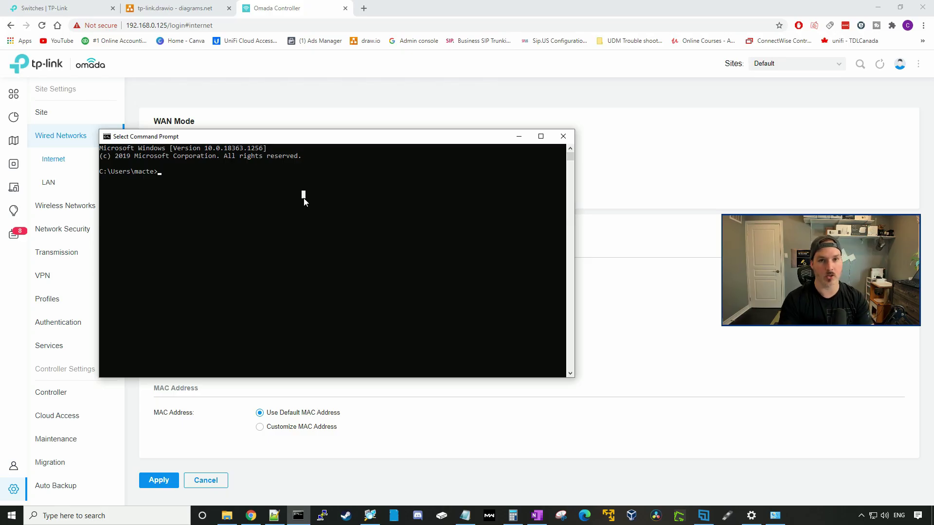
- Ping google.ca and stop after three replies with 0% packet loss
key(Escape)
text(ping goog)
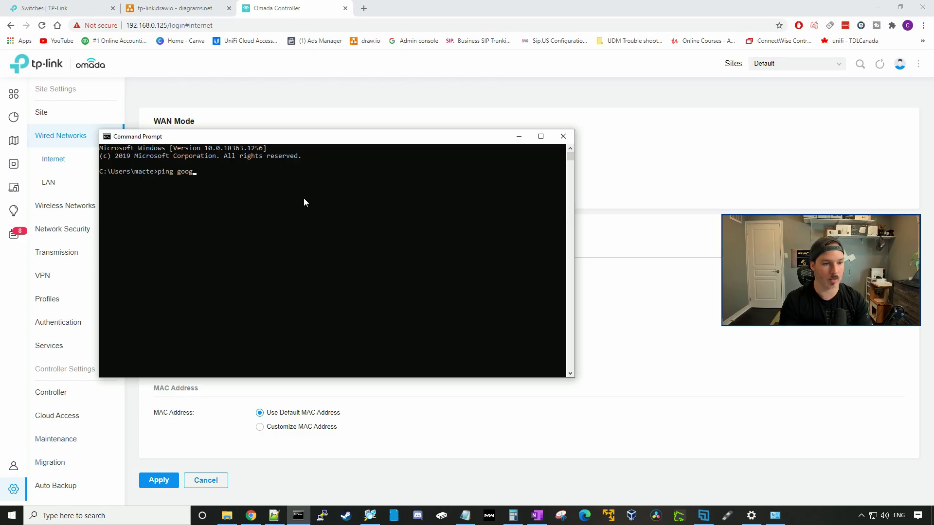
text(le.ca)
key(Return)
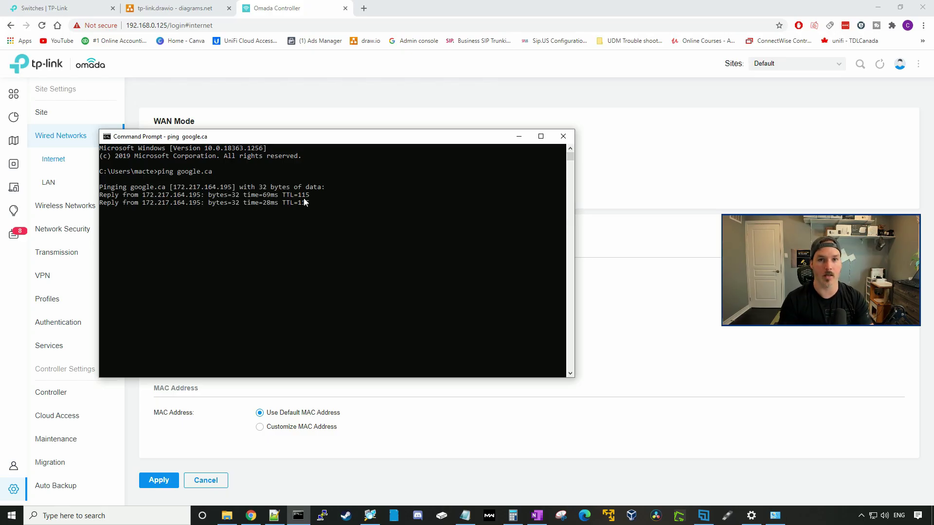
key(ctrl+c)
drag(316, 137, 341, 137)
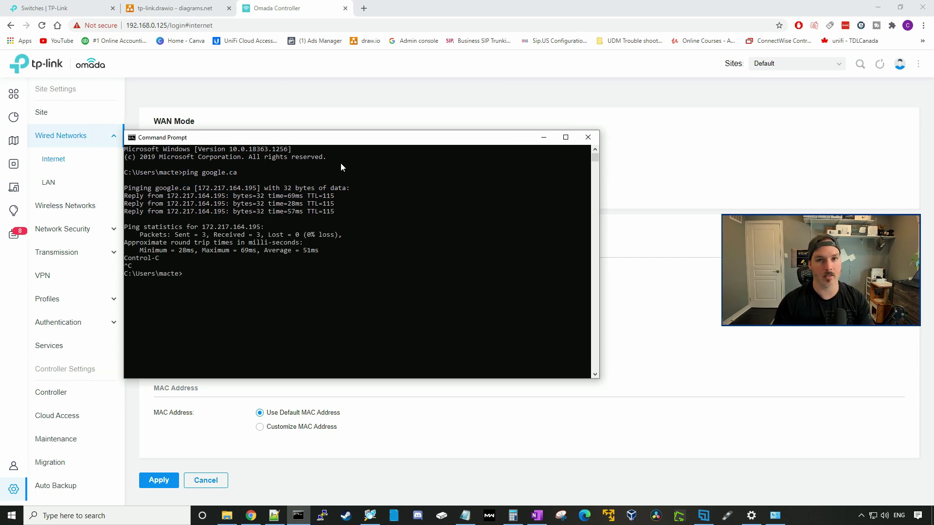
- Start a new wired LAN network named Staff attached to the LAN interface
click(53, 184)
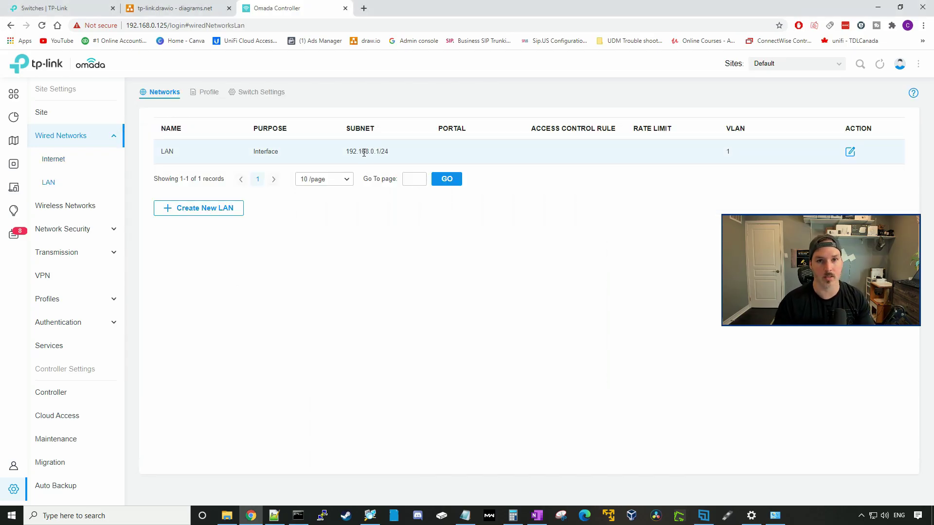
click(222, 208)
key(ctrl+shift+Tab)
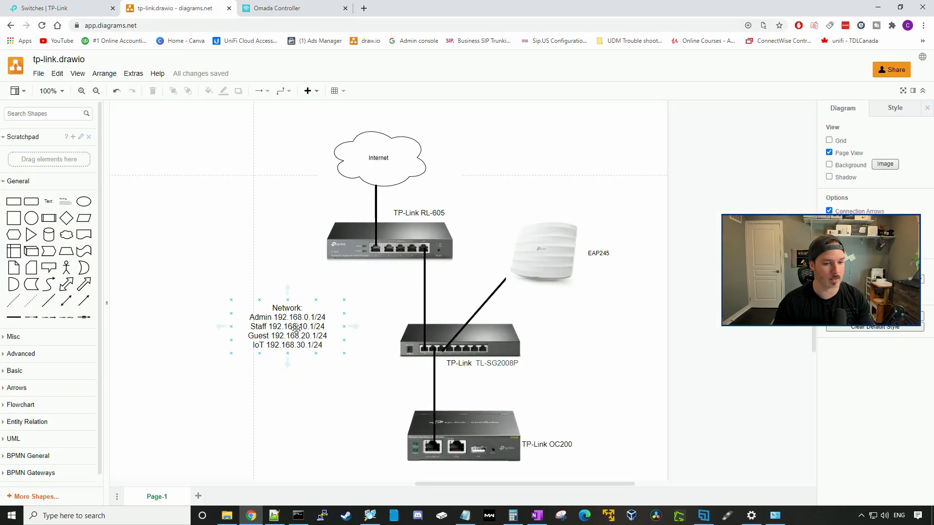
key(ctrl+Tab)
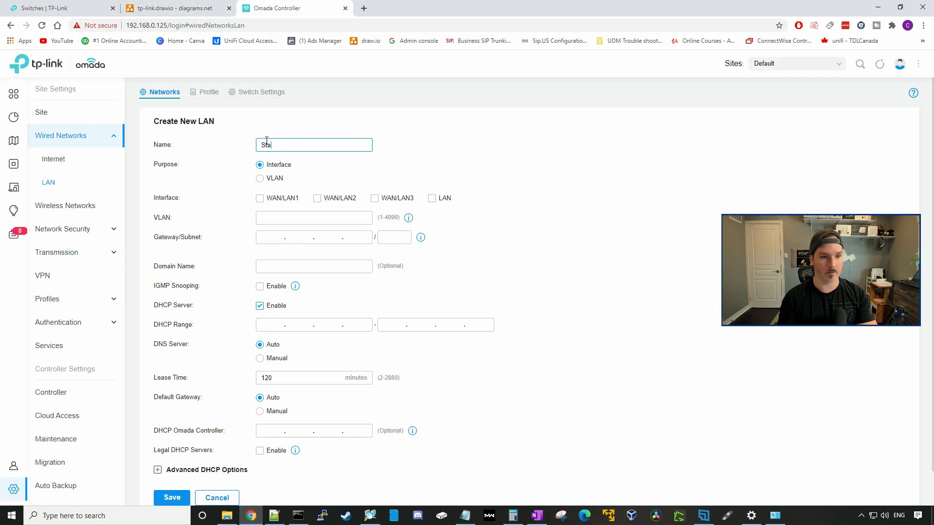
click(266, 141)
text(Staff)
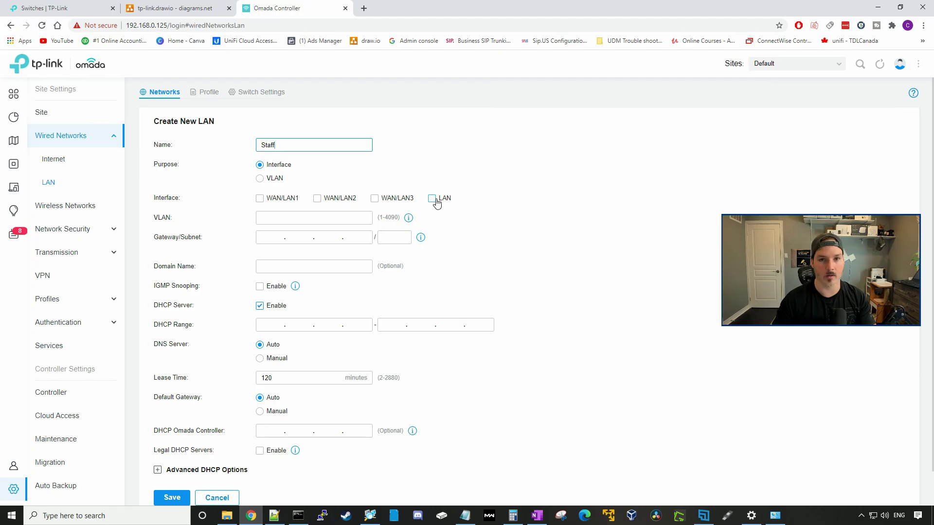
click(433, 199)
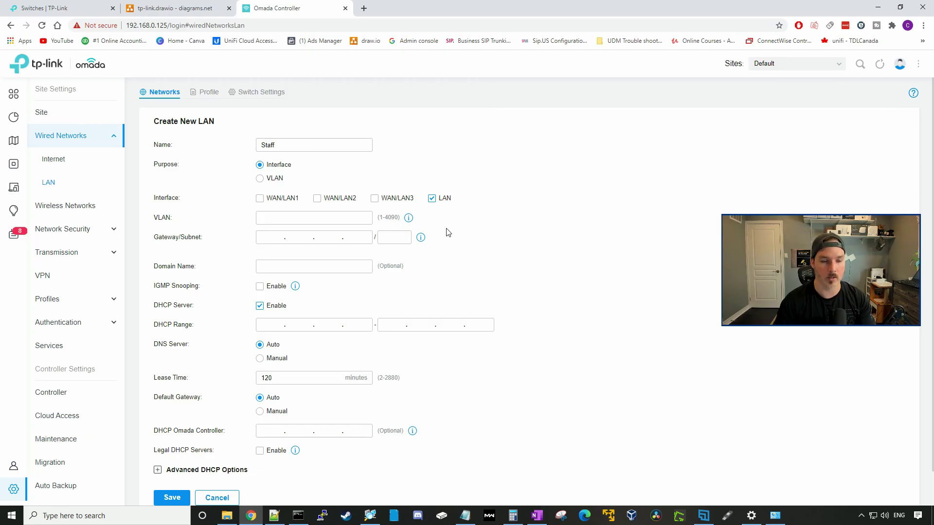
- Give Staff VLAN 10, gateway 192.168.10.1/24 and DHCP range 192.168.10.1–254, then save
click(266, 217)
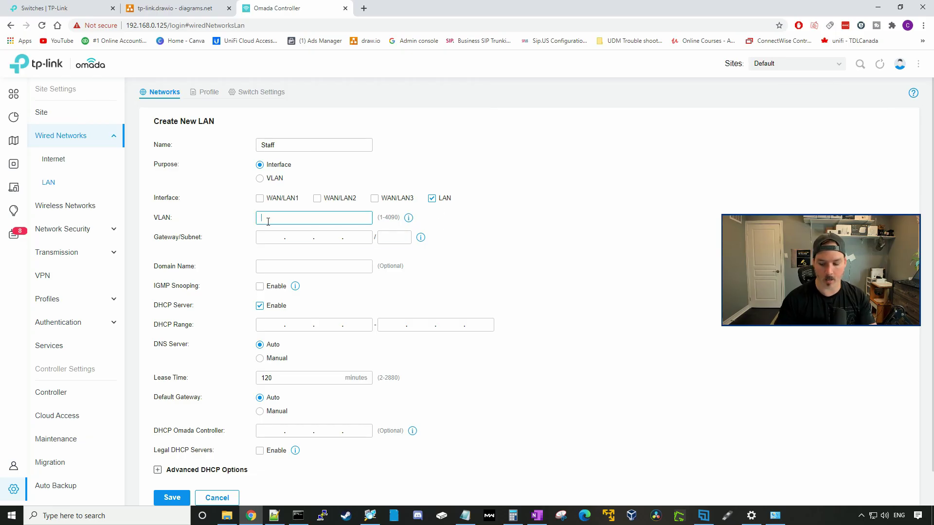
click(267, 235)
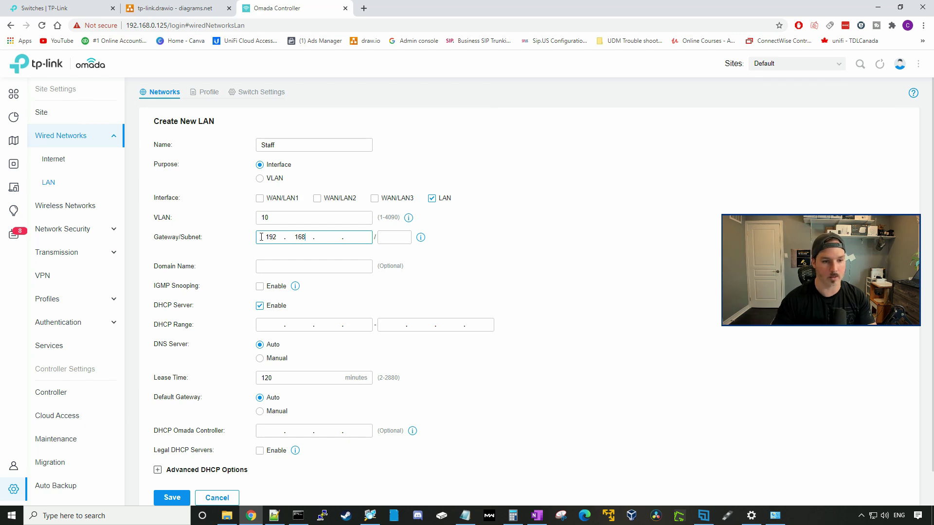
text(192.168.10.1)
key(Tab)
text(24)
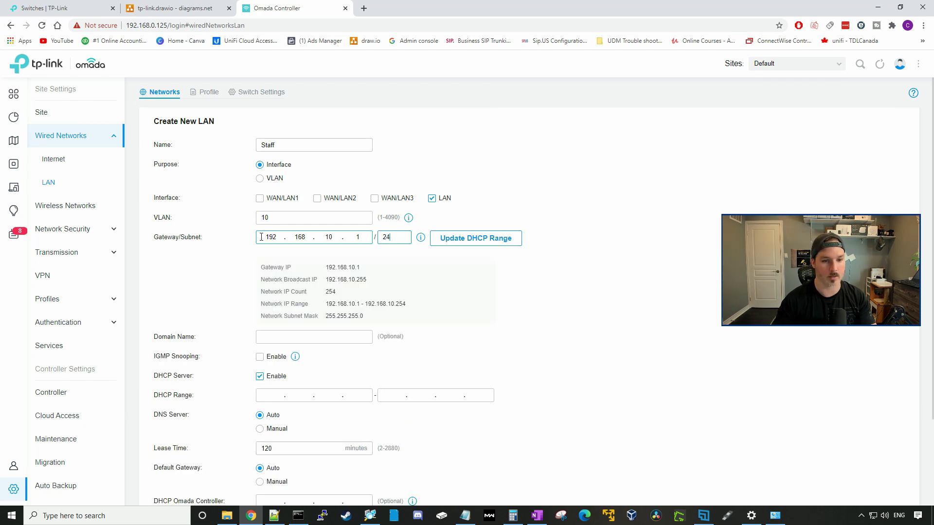
click(494, 246)
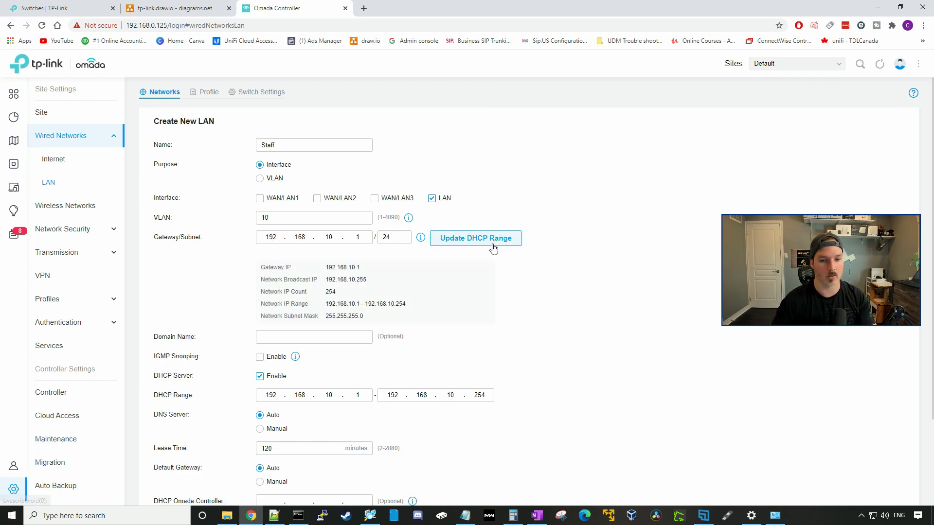
drag(336, 292, 330, 292)
click(346, 298)
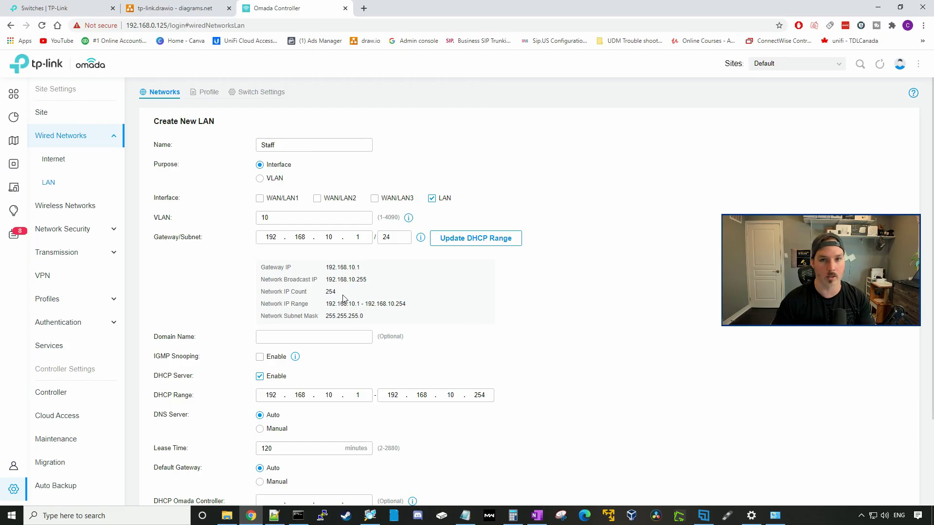
scroll(317, 341, down, 2)
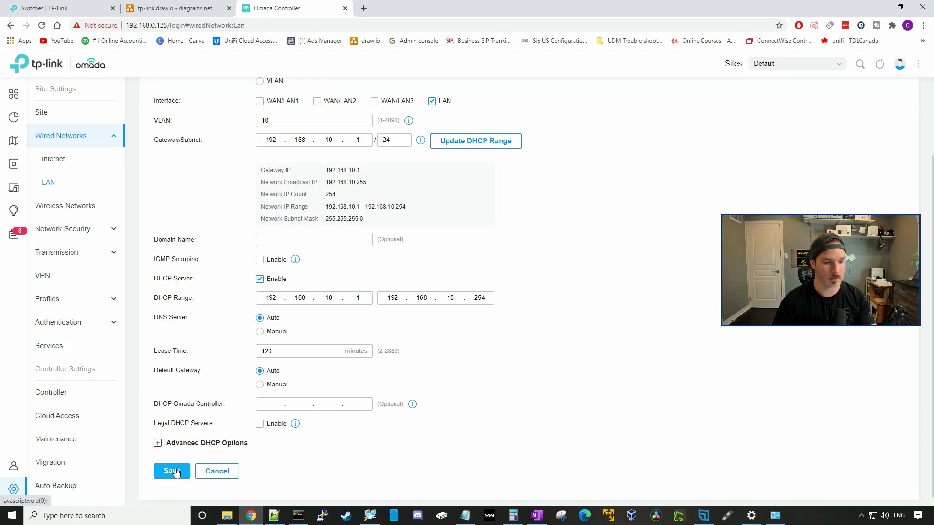
click(172, 471)
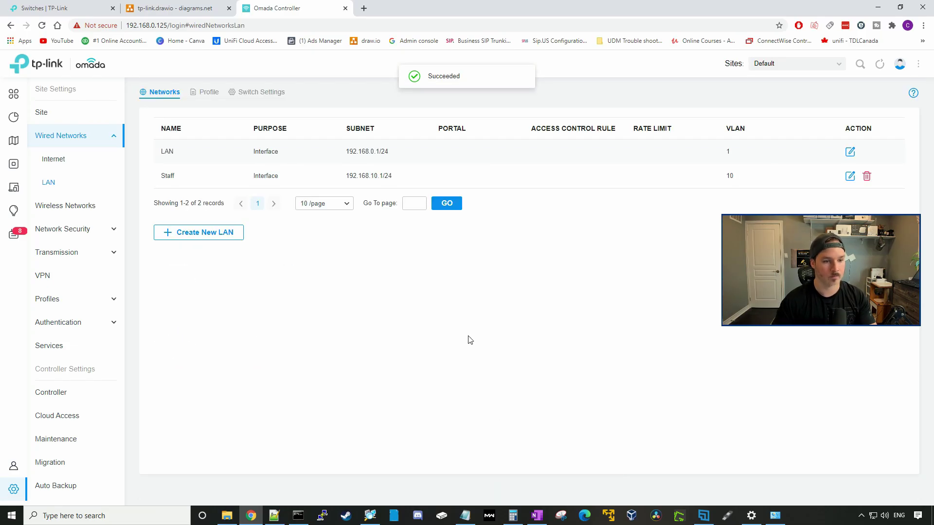
- Add the Guest LAN on VLAN 20 with gateway 192.168.20.1/24
click(239, 233)
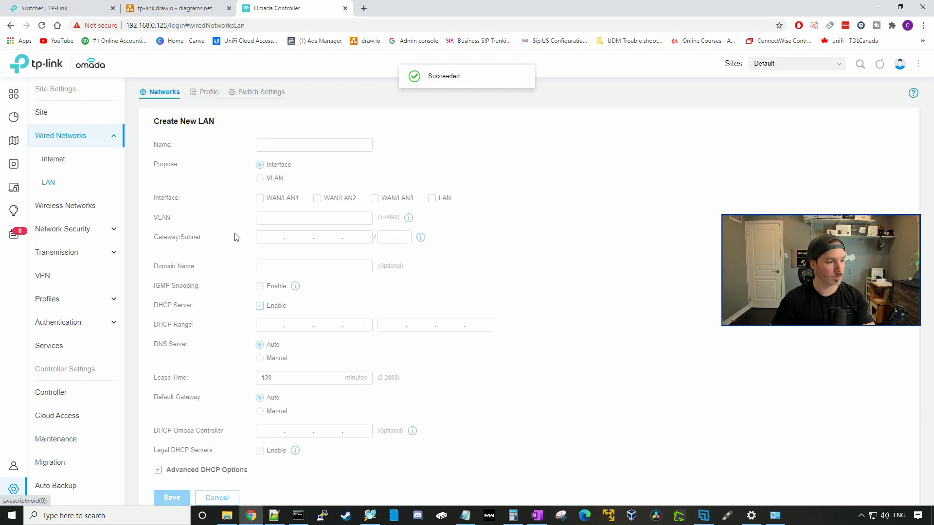
click(299, 145)
text(Guest)
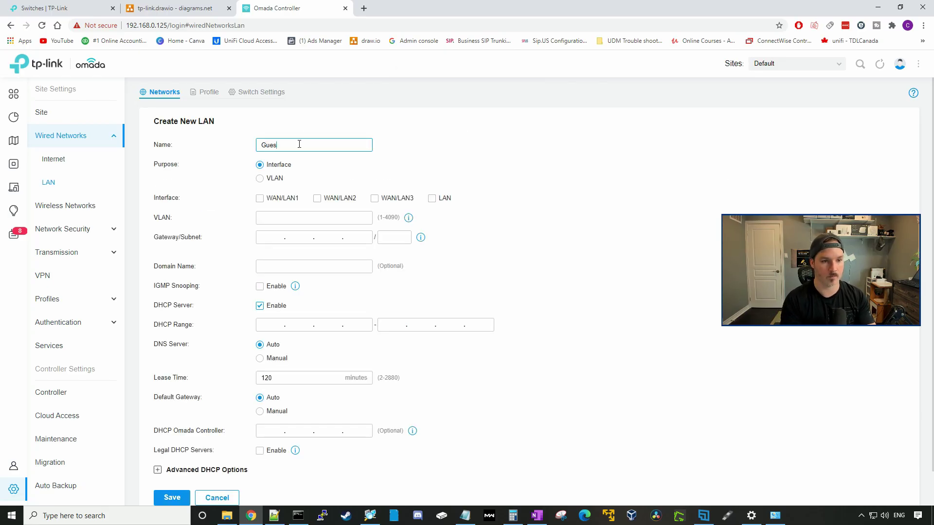
click(431, 199)
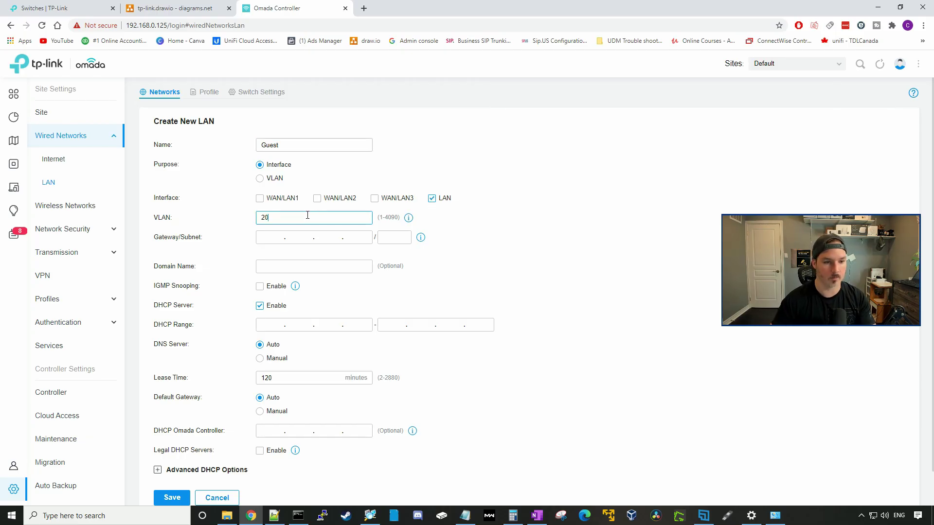
click(274, 236)
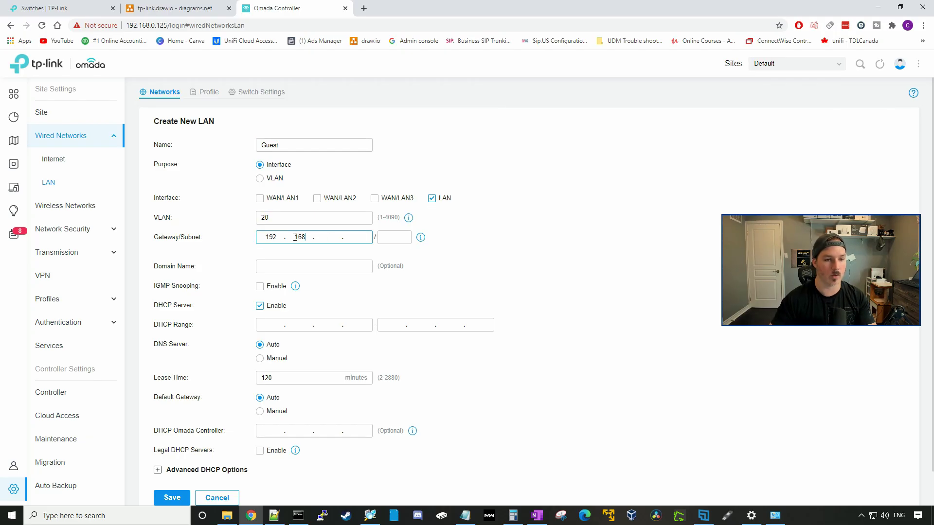
text(192.168.20.1)
key(Tab)
text(24)
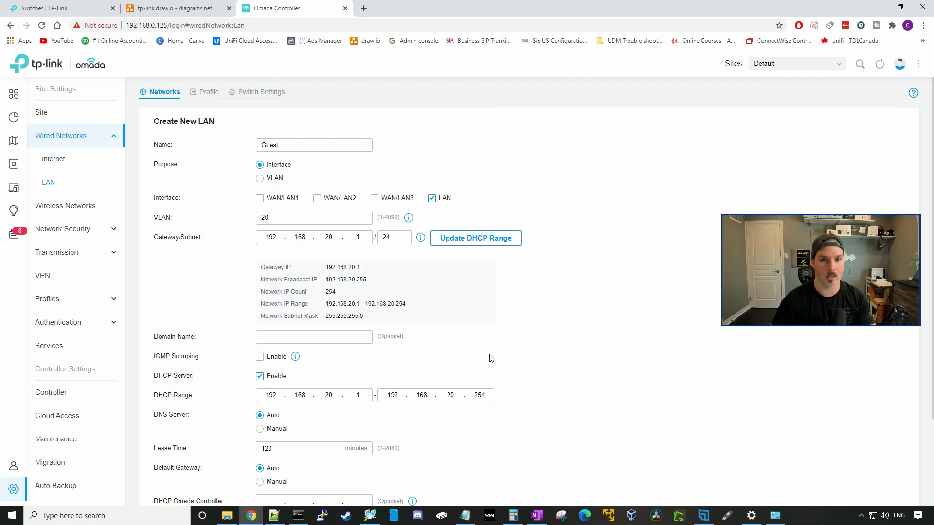
scroll(506, 281, down, 3)
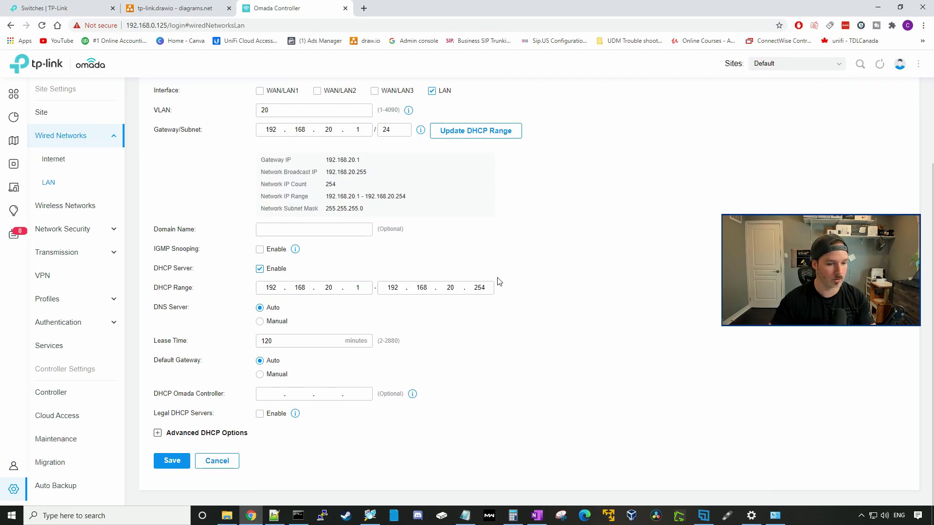
click(170, 466)
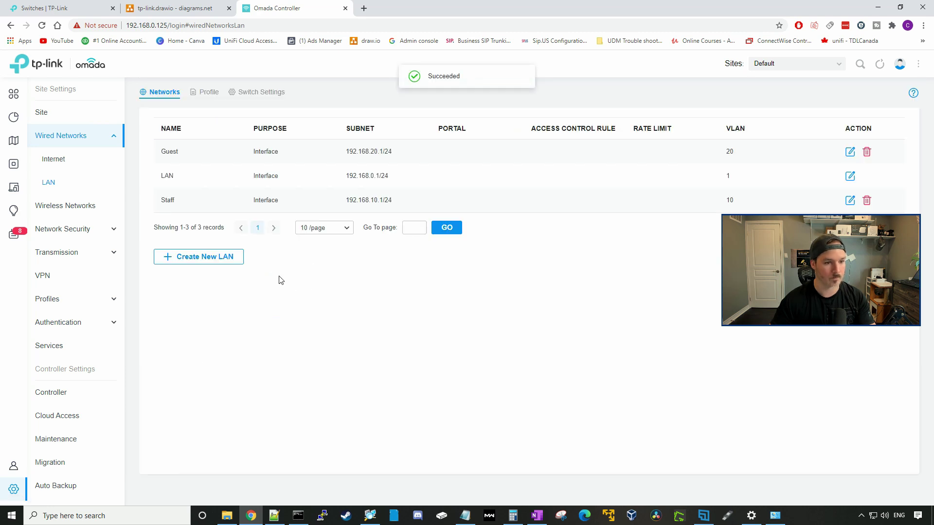
- Add the IoT LAN on VLAN 30 with gateway 192.168.30.1/24
click(204, 257)
click(286, 149)
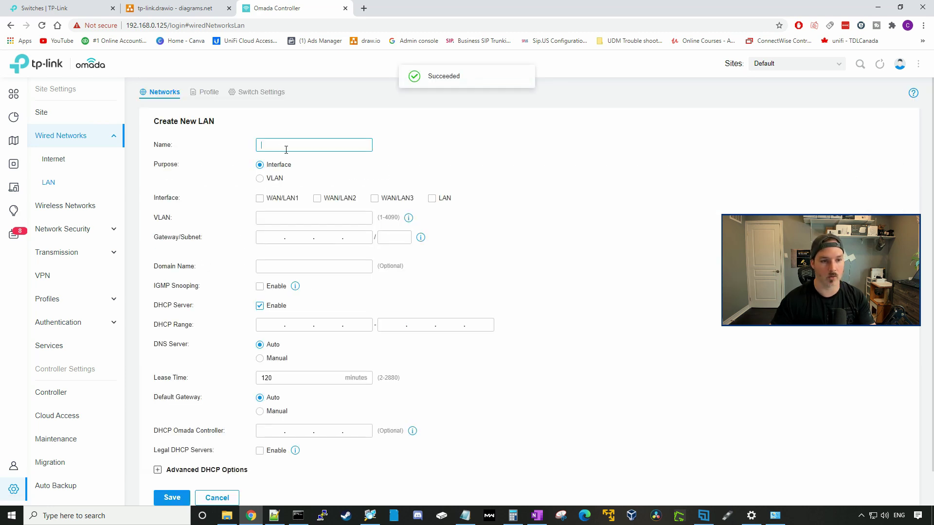
text(lo)
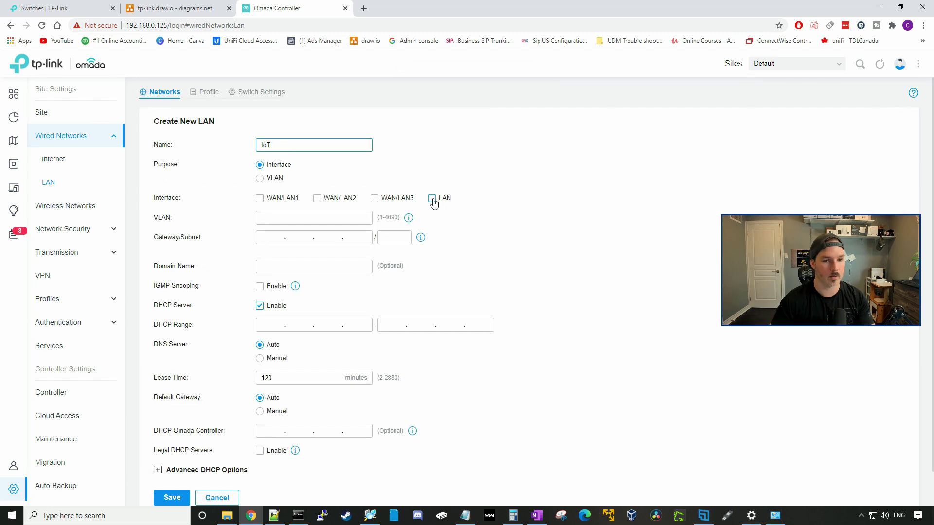
click(432, 198)
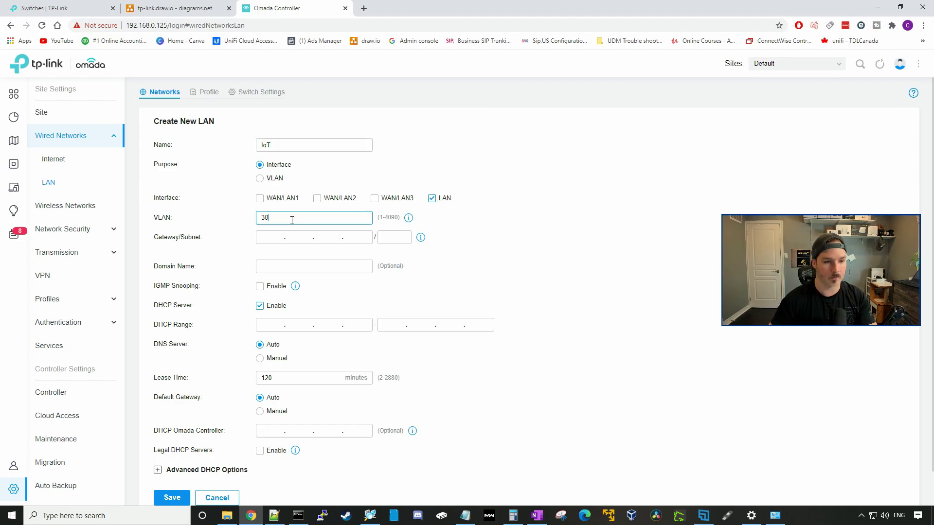
click(286, 237)
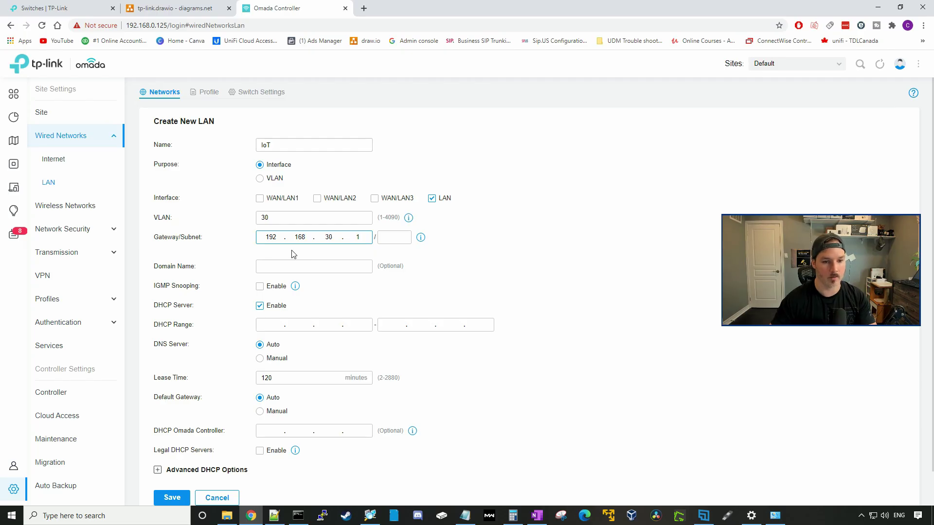
key(Tab)
text(24)
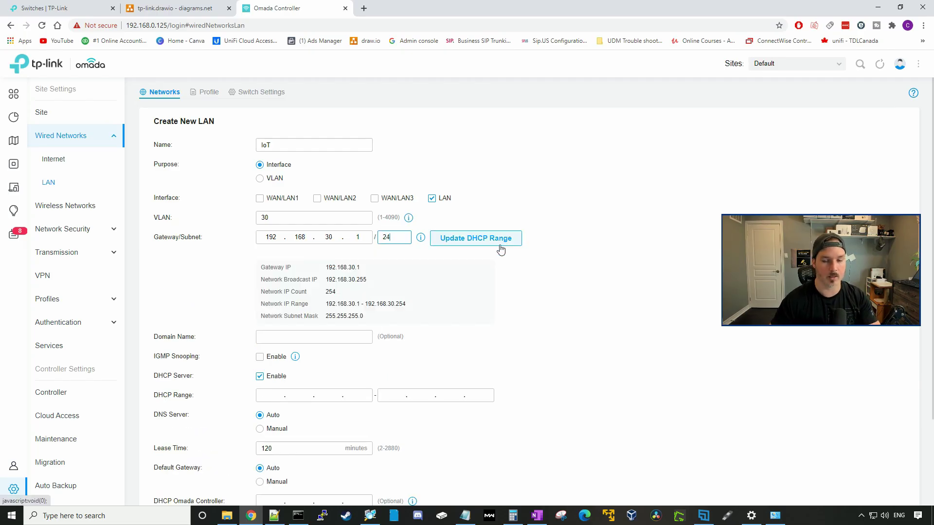
click(500, 249)
scroll(450, 358, down, 3)
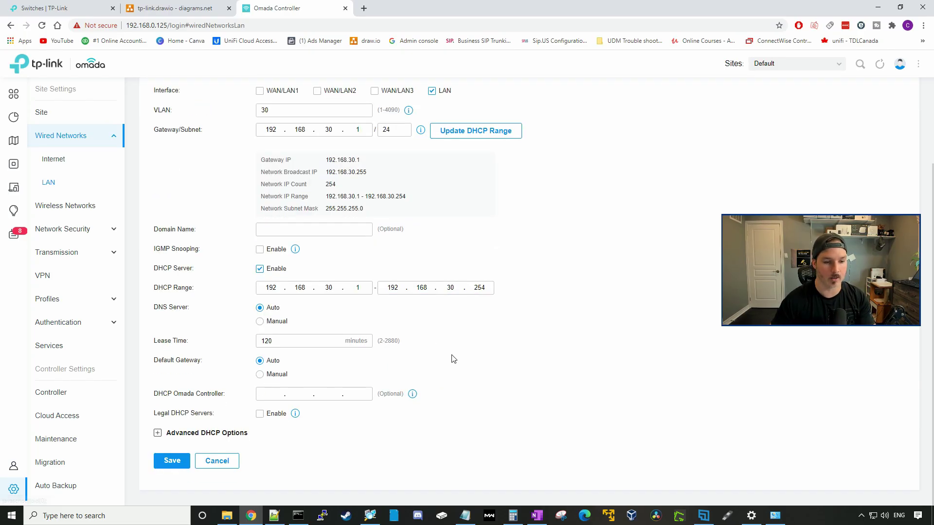
click(172, 461)
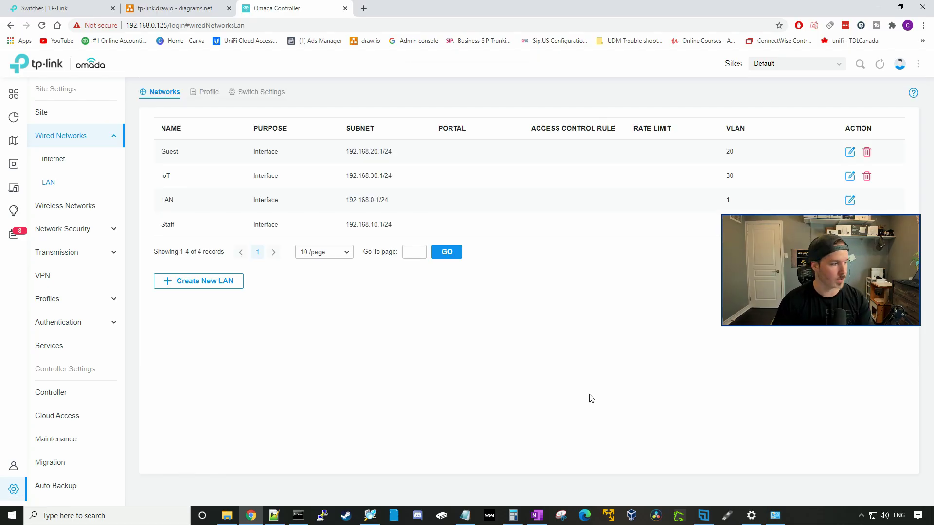
click(58, 209)
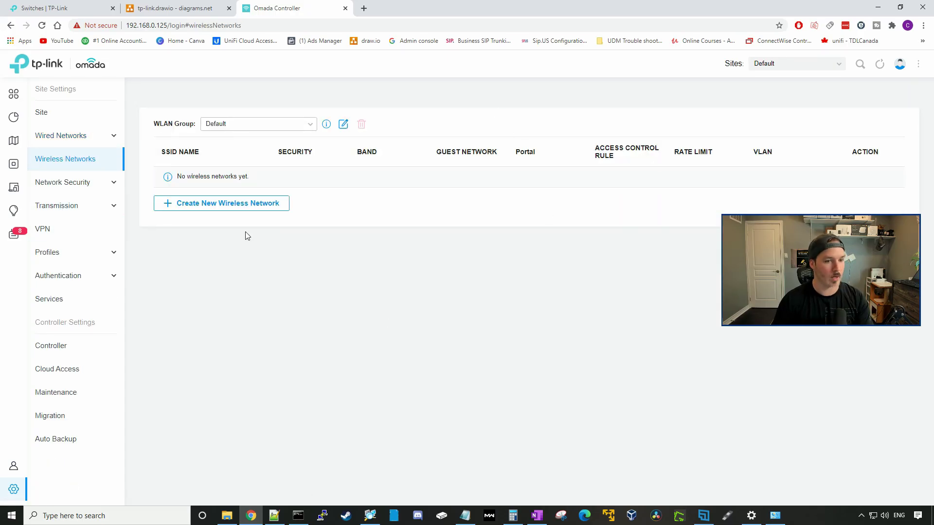
- Create the 'admin' SSID on 2.4GHz and 5GHz with a WPA-Personal security key
click(214, 210)
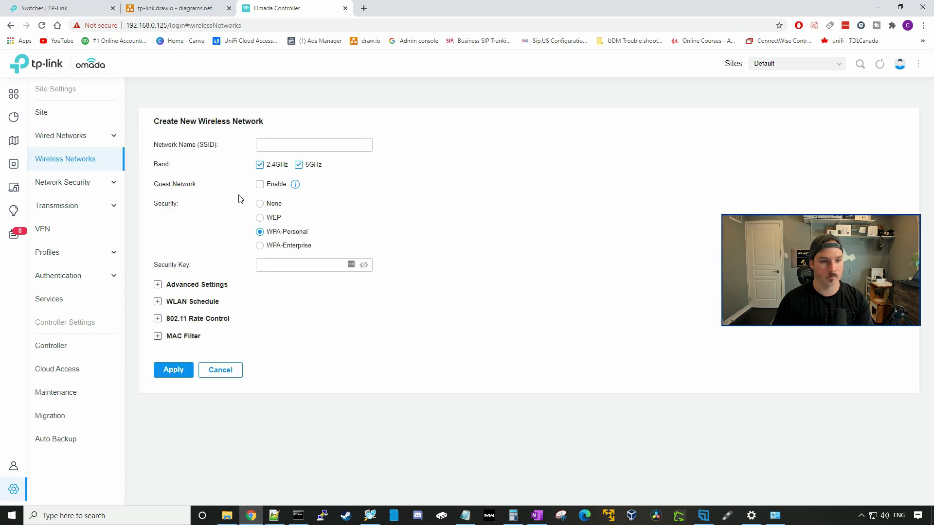
click(266, 144)
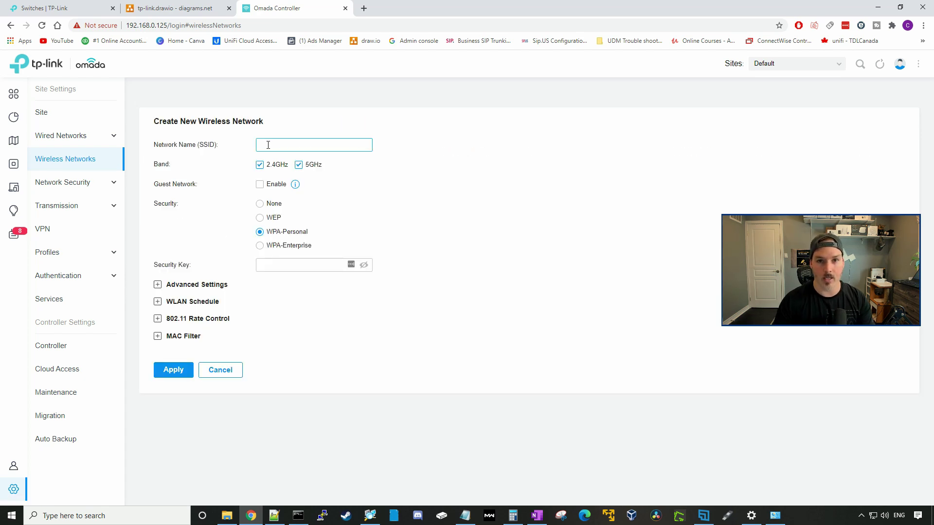
text(admin)
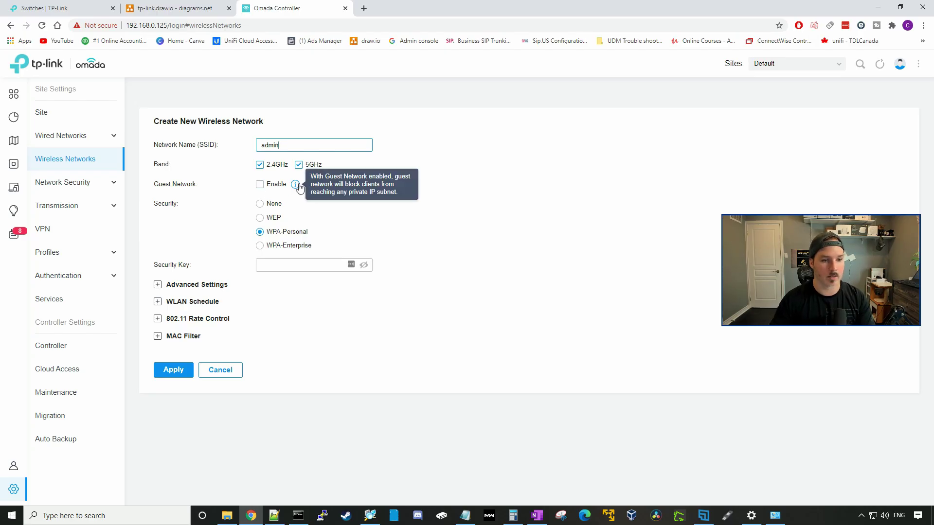
mouse_move(292, 191)
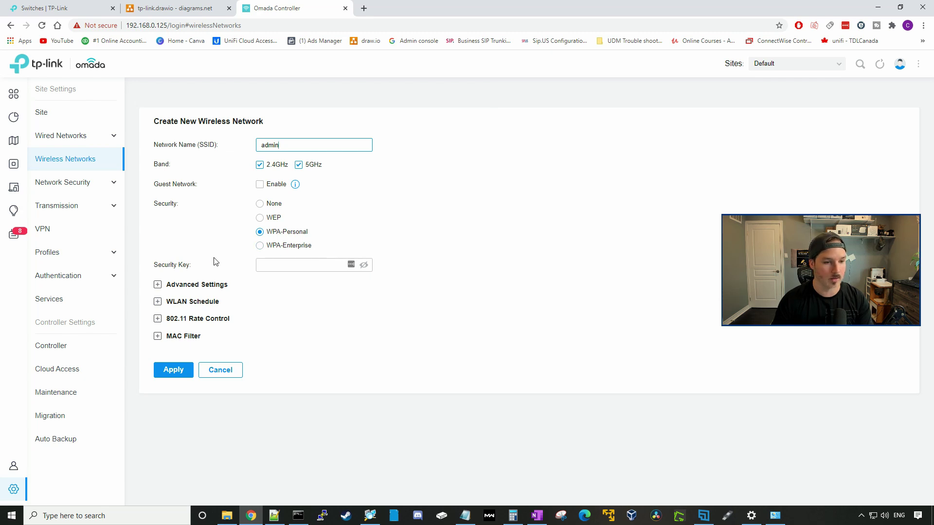
click(259, 264)
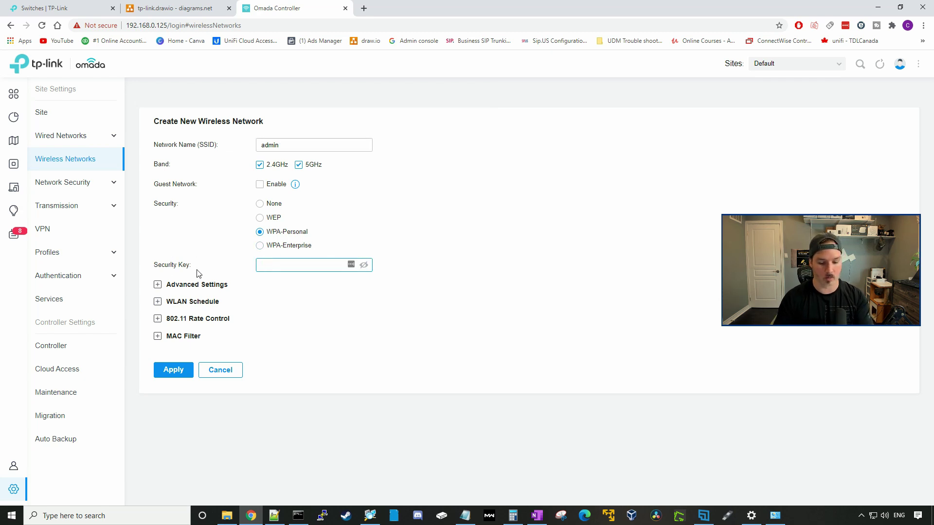
text(••••••)
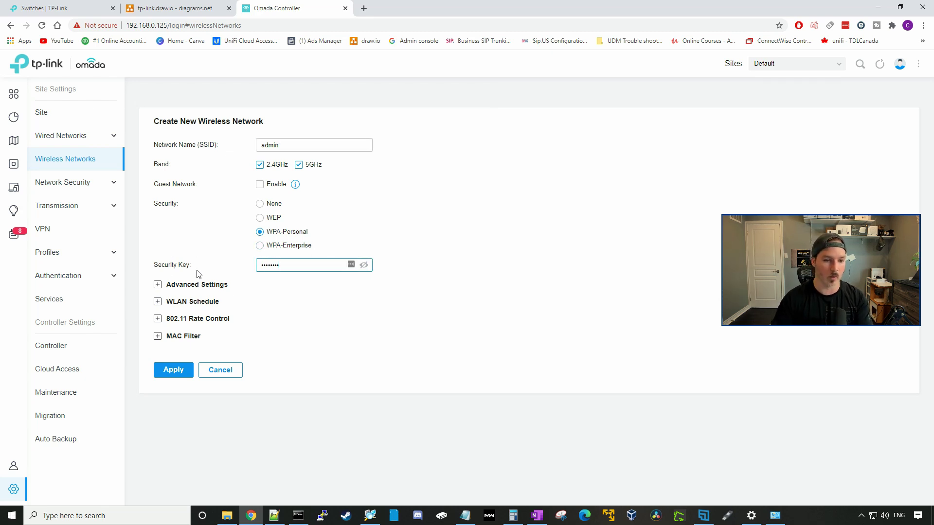
click(214, 285)
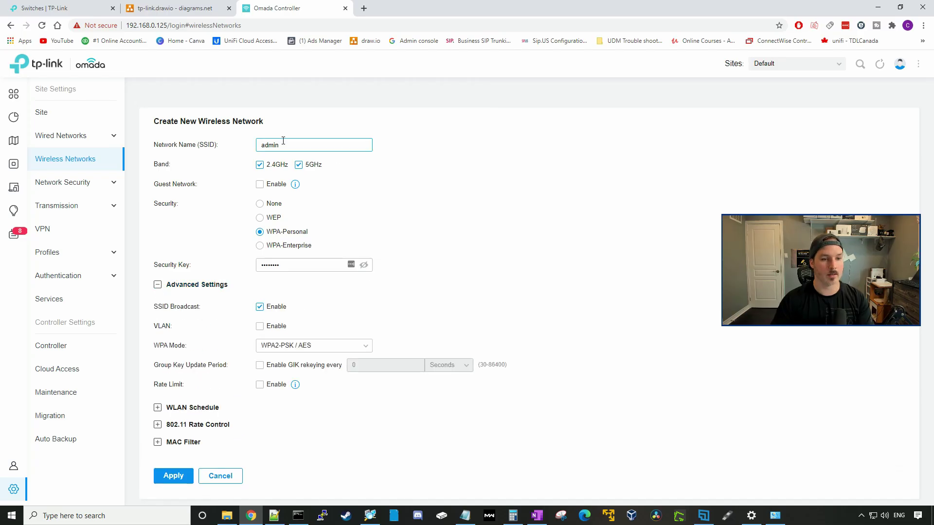
click(185, 480)
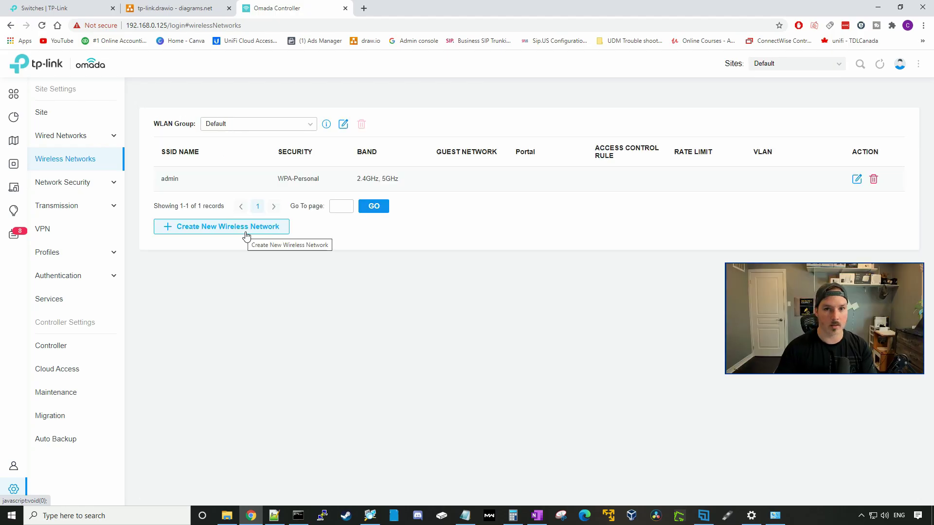
- Create the 'Staff' SSID with a WPA-Personal key, tagged on VLAN 10
click(246, 228)
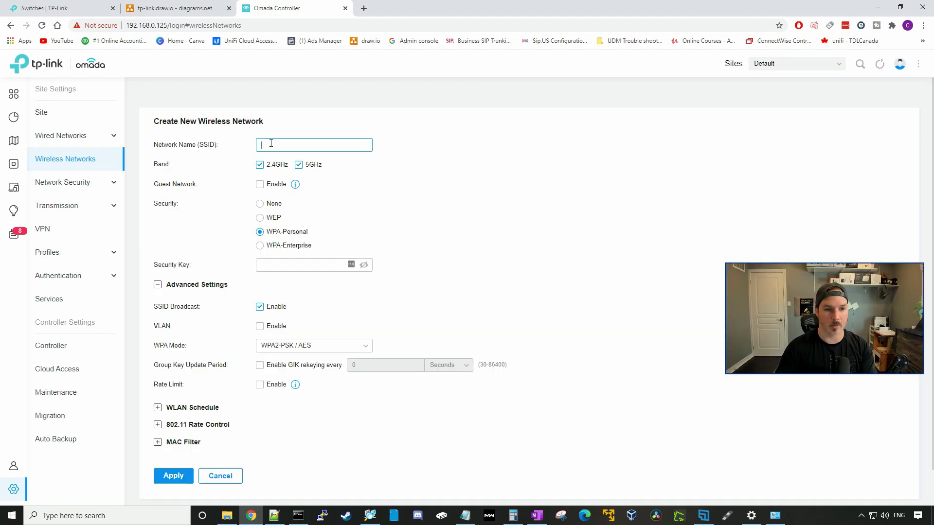
text(Staff)
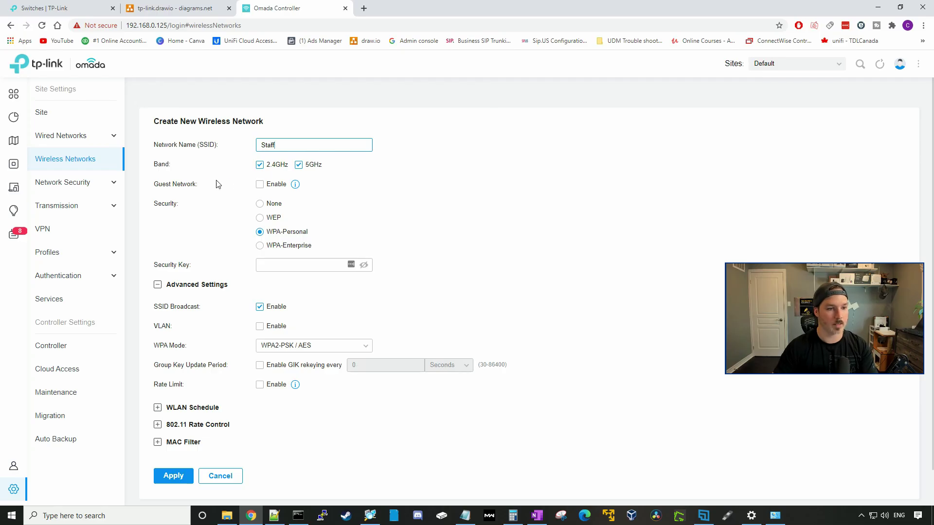
click(274, 263)
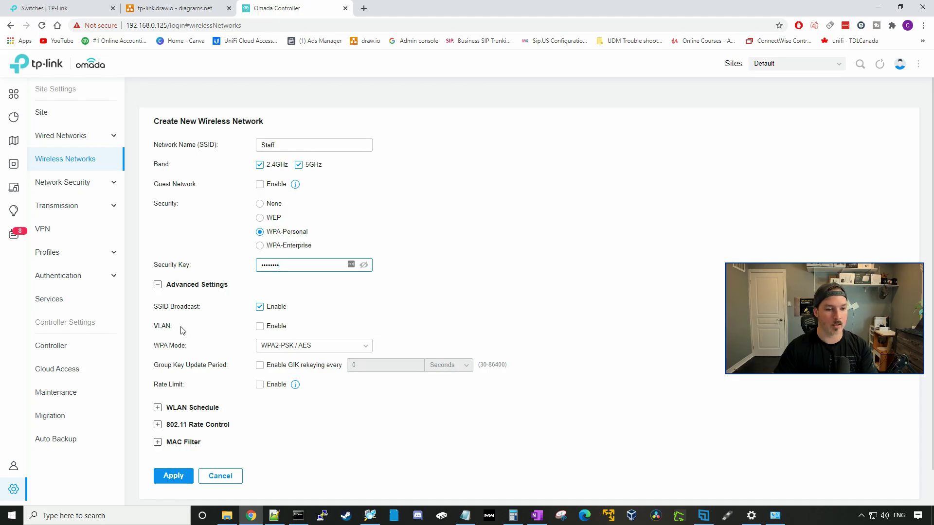
click(260, 327)
click(260, 329)
click(313, 329)
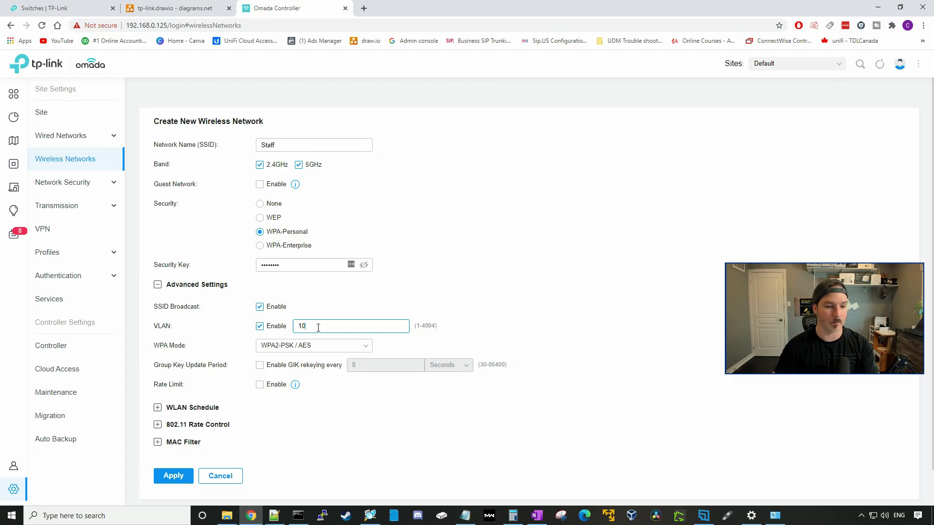
click(175, 483)
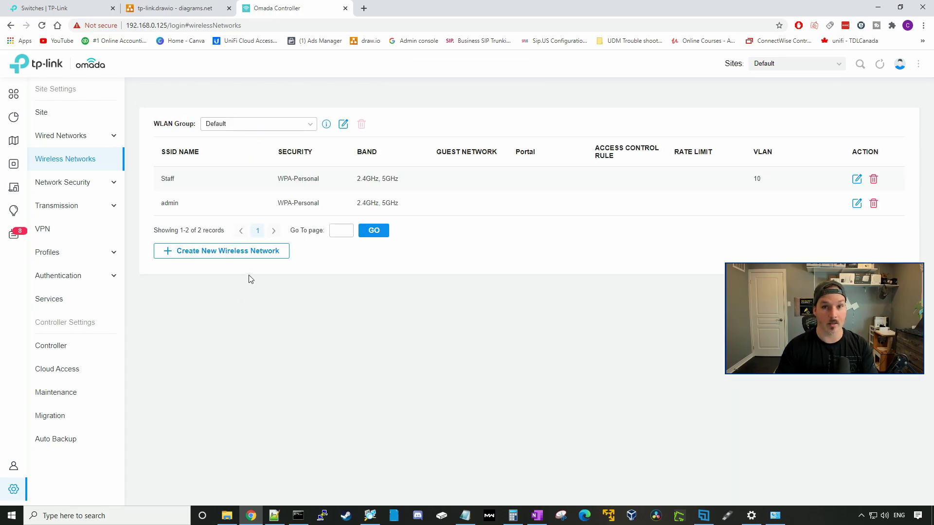
- Create the 'Guest' SSID marked as a guest network, with a key, on VLAN 20
click(263, 253)
click(284, 146)
text(Guest)
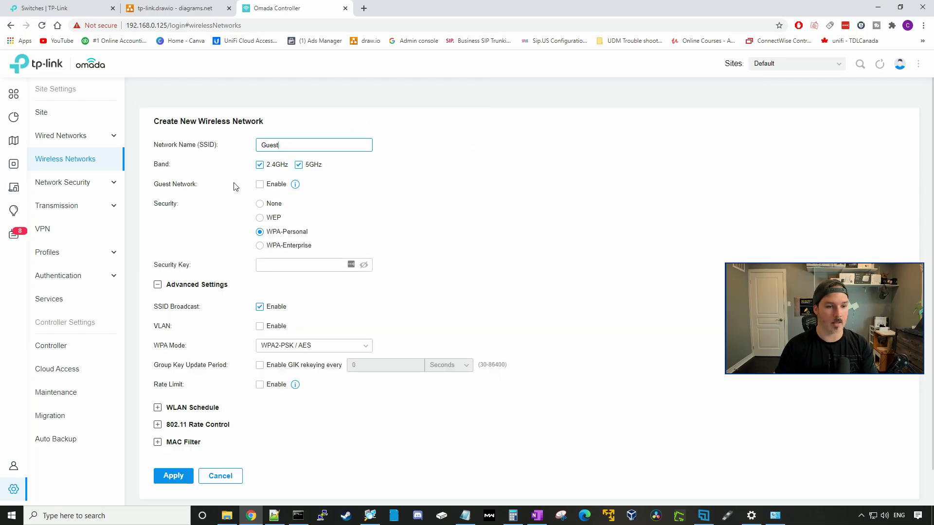
click(260, 184)
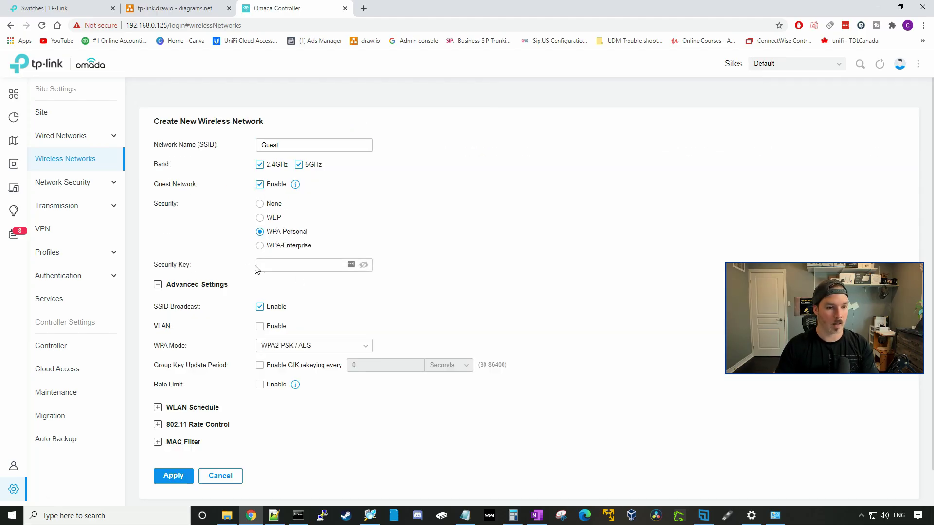
click(269, 264)
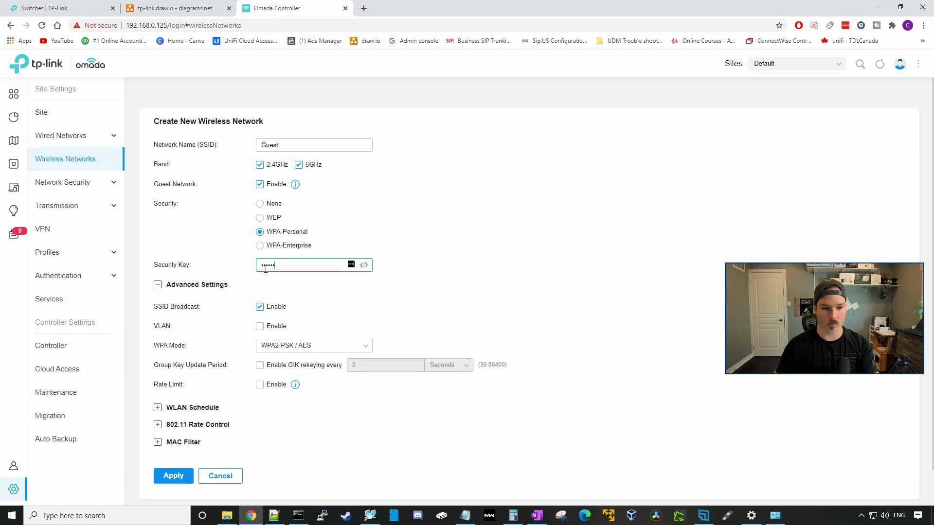
click(268, 326)
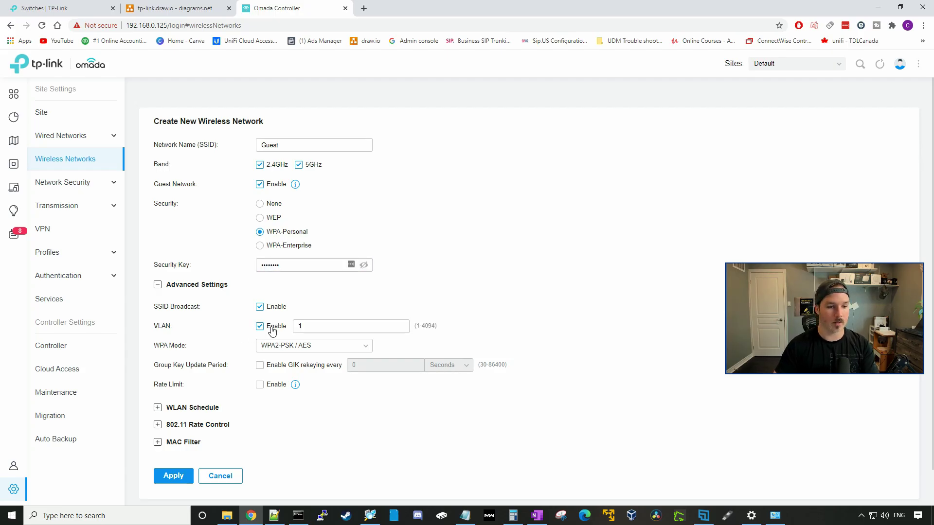
text(20)
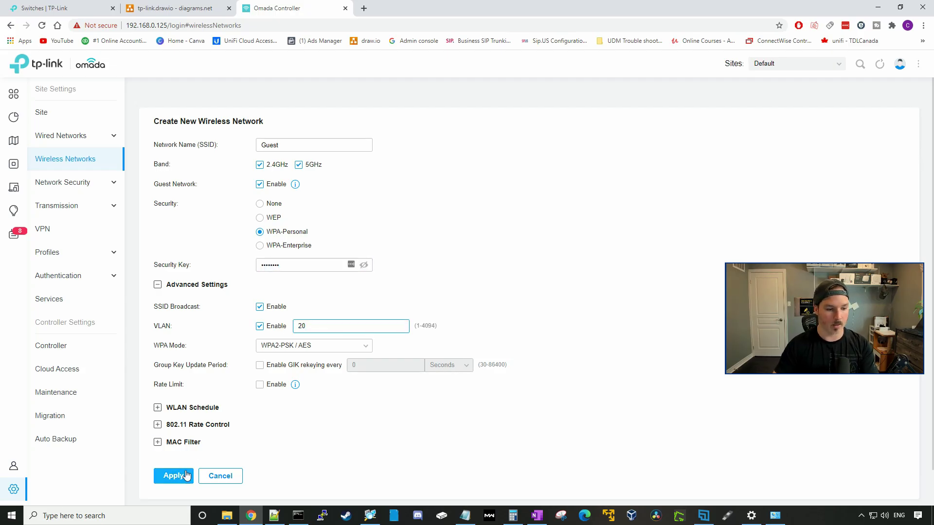
click(181, 476)
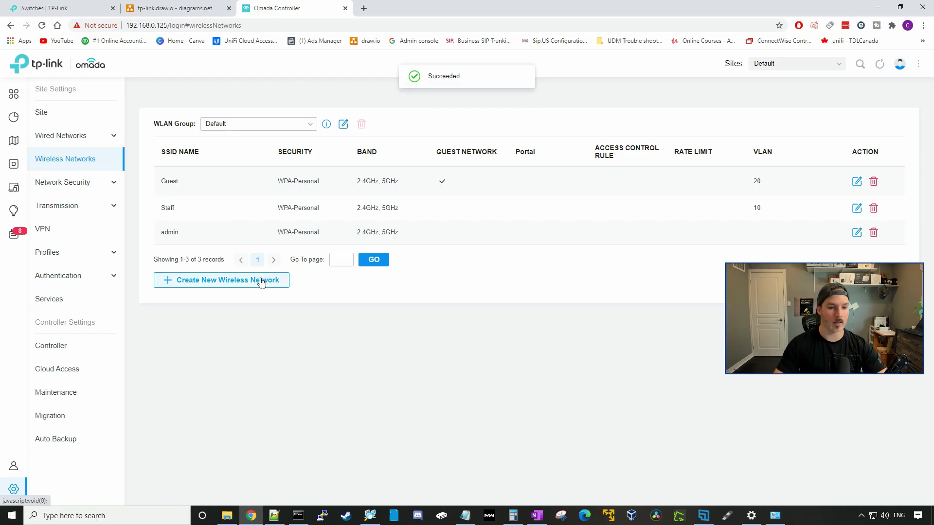
- Create the 'IoT' SSID with a security key on VLAN 30
click(262, 282)
click(292, 145)
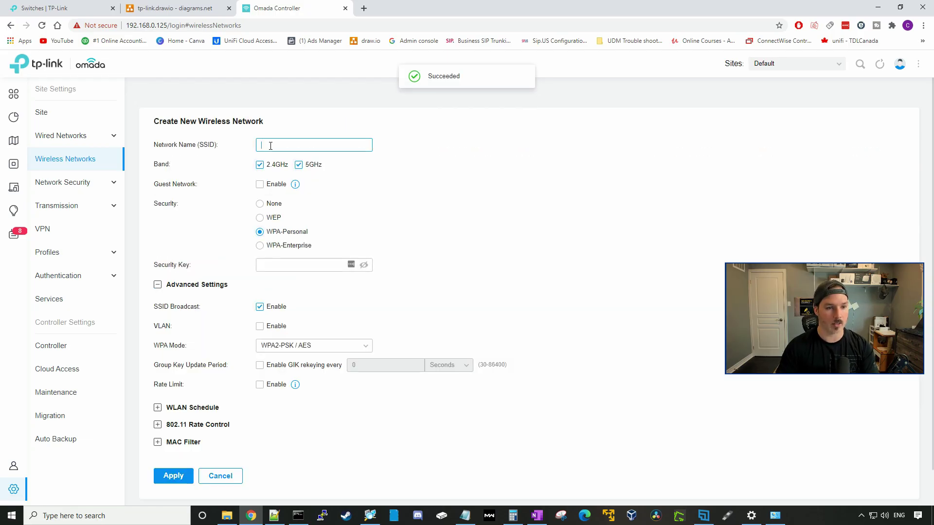
text(IoT)
click(274, 264)
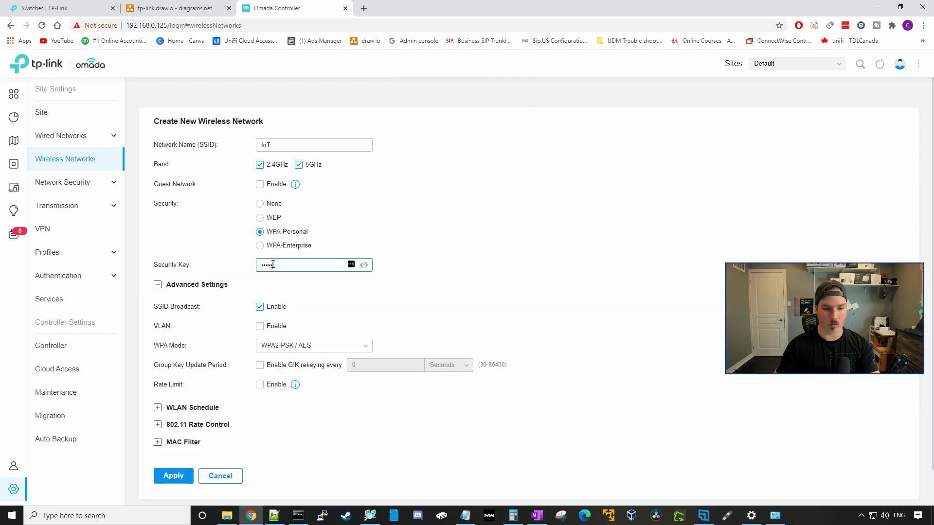
click(260, 327)
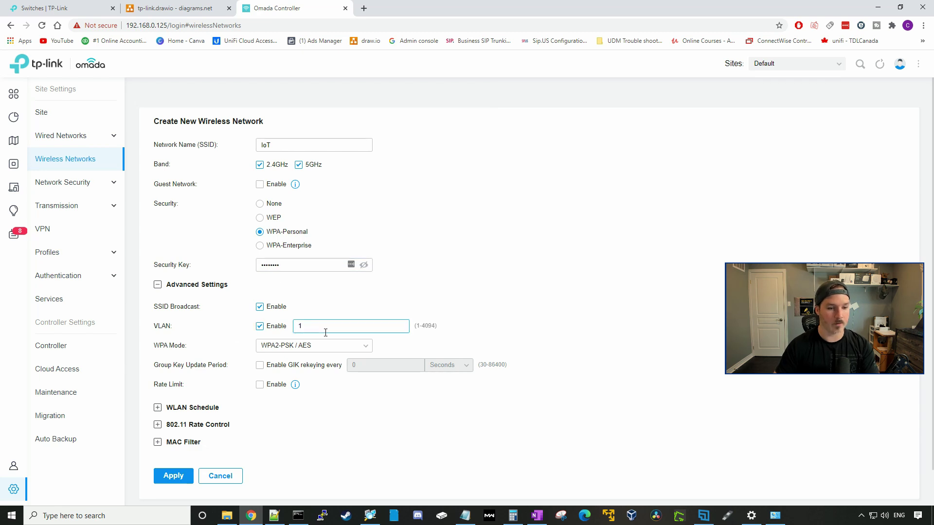
key(Tab)
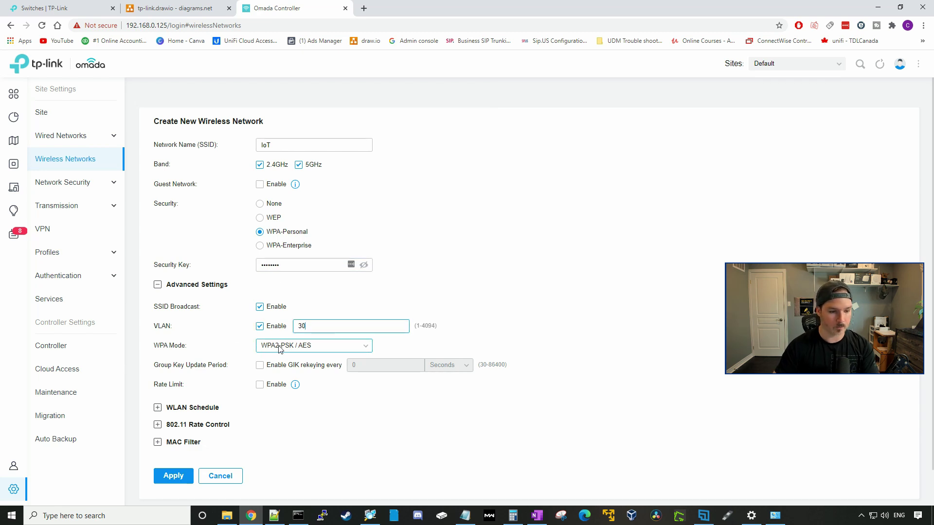
click(180, 476)
key(ctrl+shift+Tab)
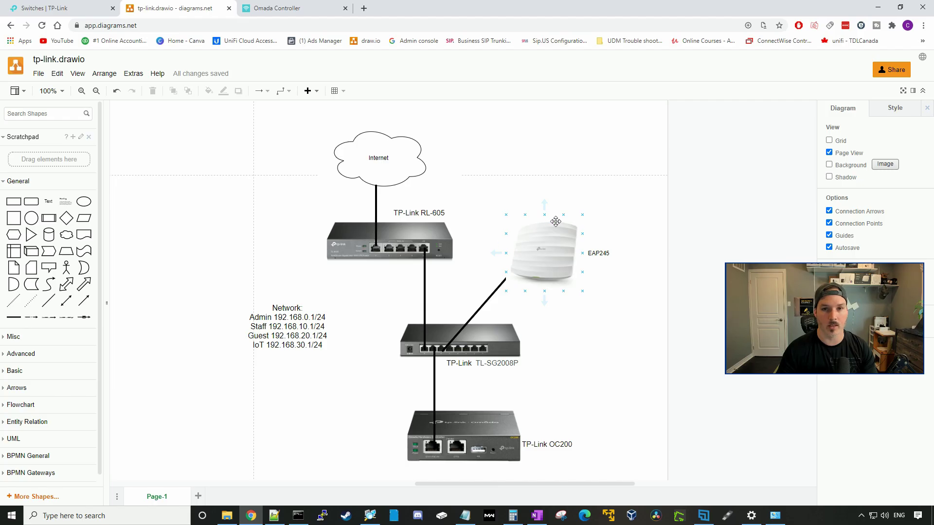
click(292, 8)
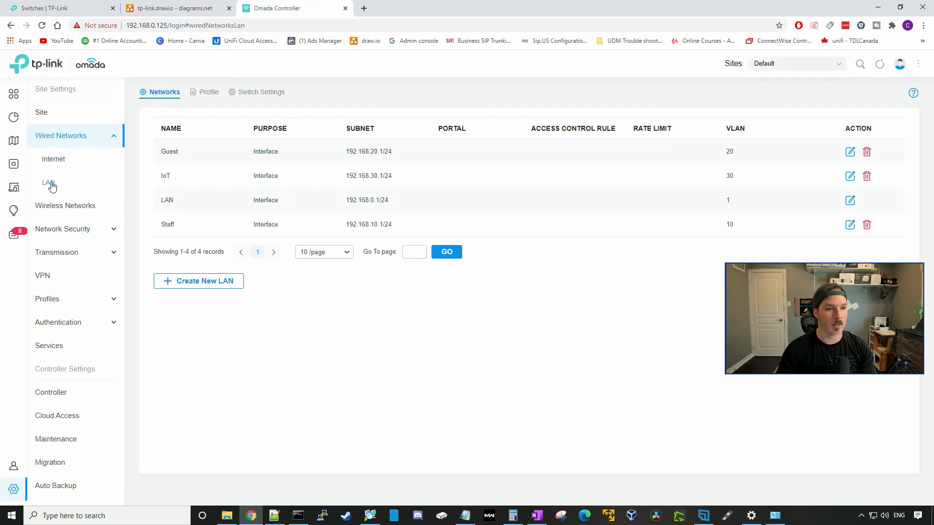
- Create the 'All vlans' port profile with native LAN and Staff, Guest, IoT tagged
click(203, 97)
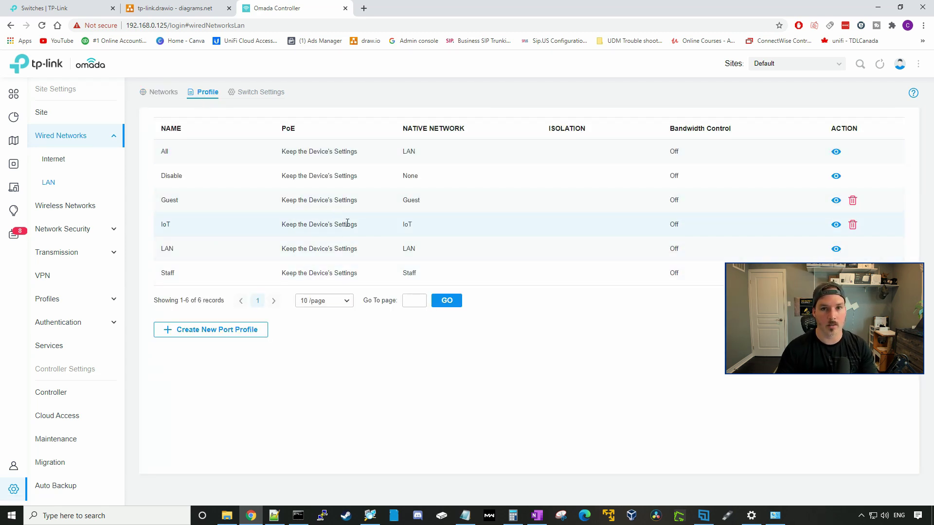
click(206, 331)
click(280, 144)
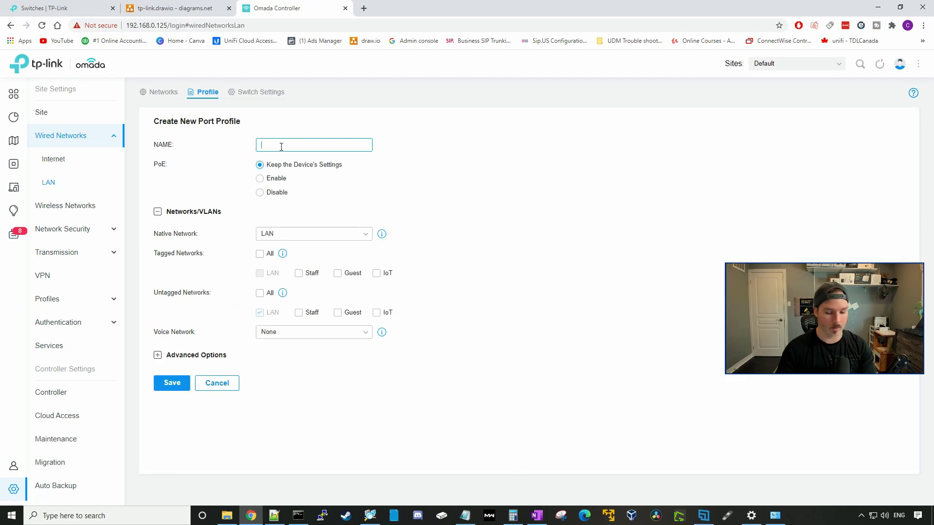
text(All vlans)
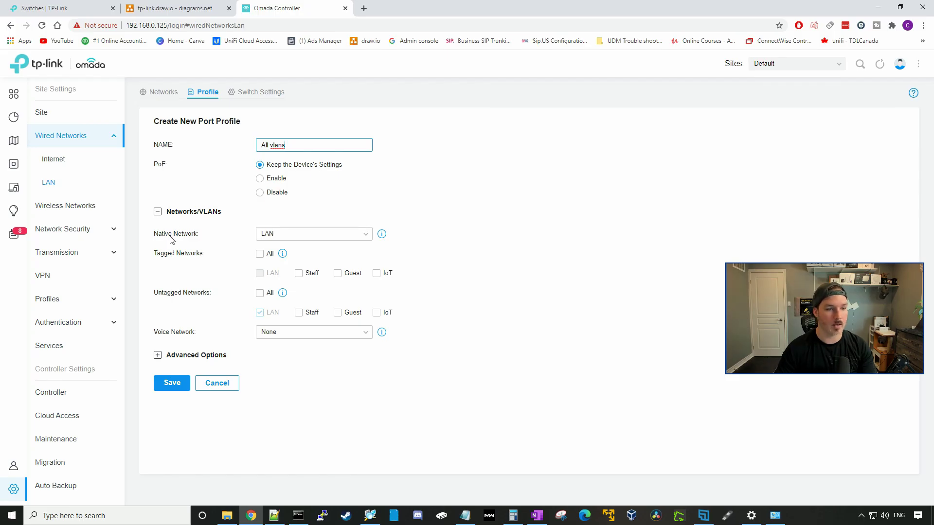
click(292, 235)
click(274, 269)
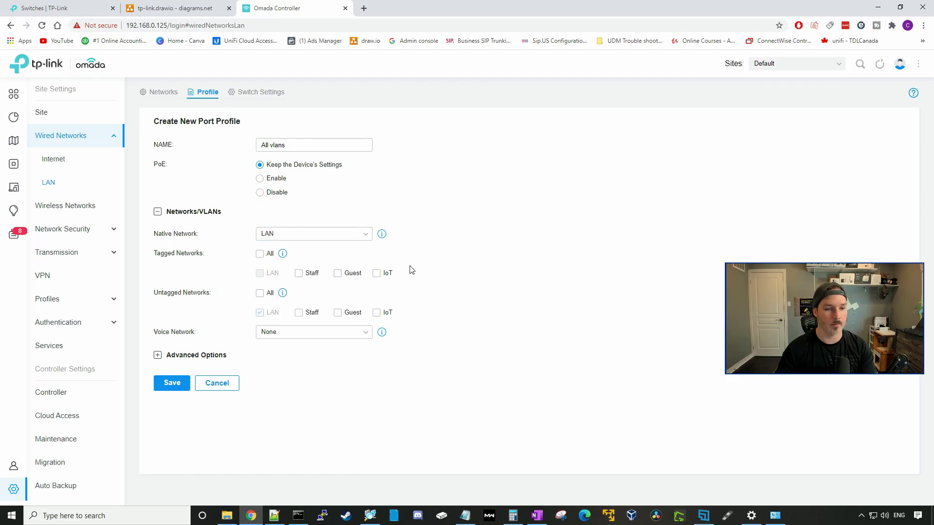
click(300, 276)
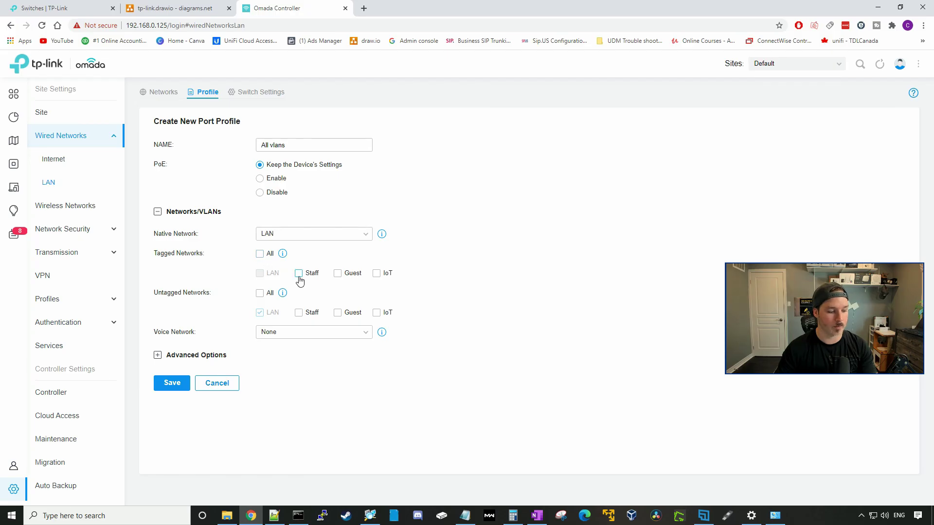
click(337, 275)
click(378, 274)
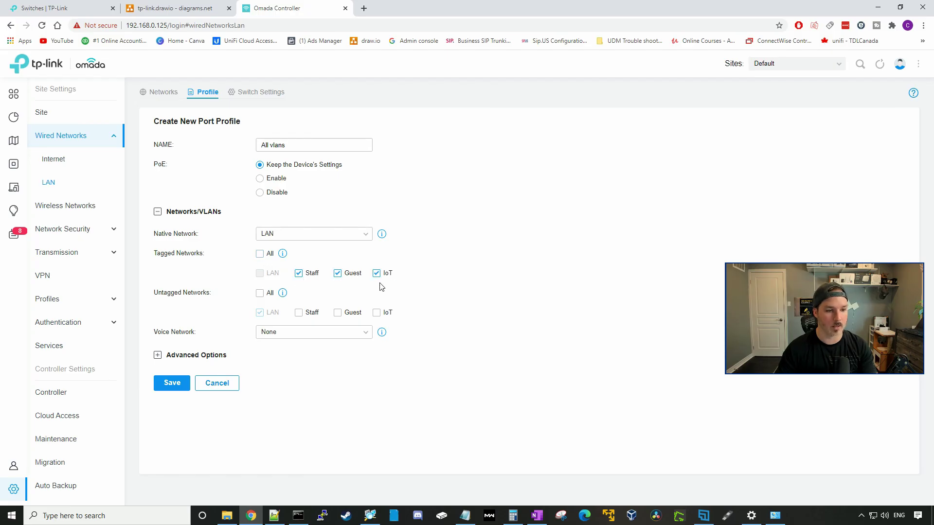
click(178, 387)
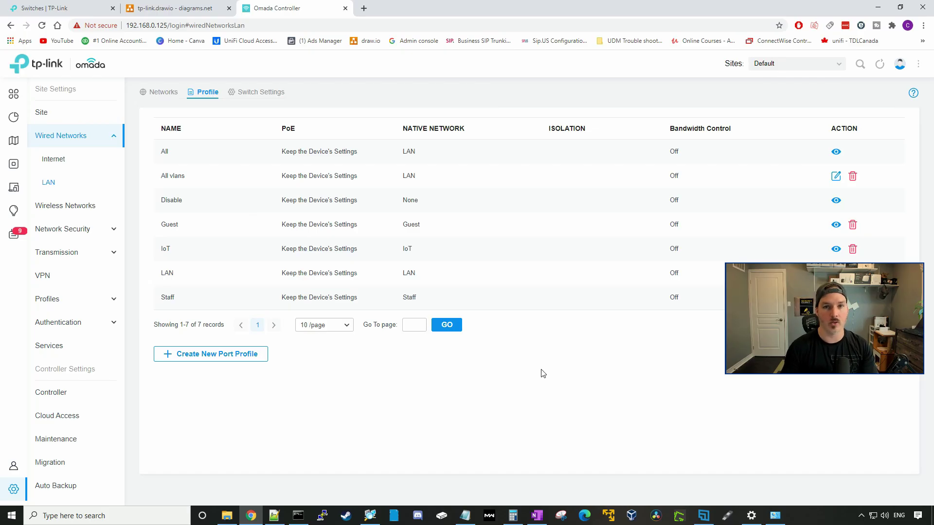
- Set switch Port3 to the All vlans profile
click(253, 93)
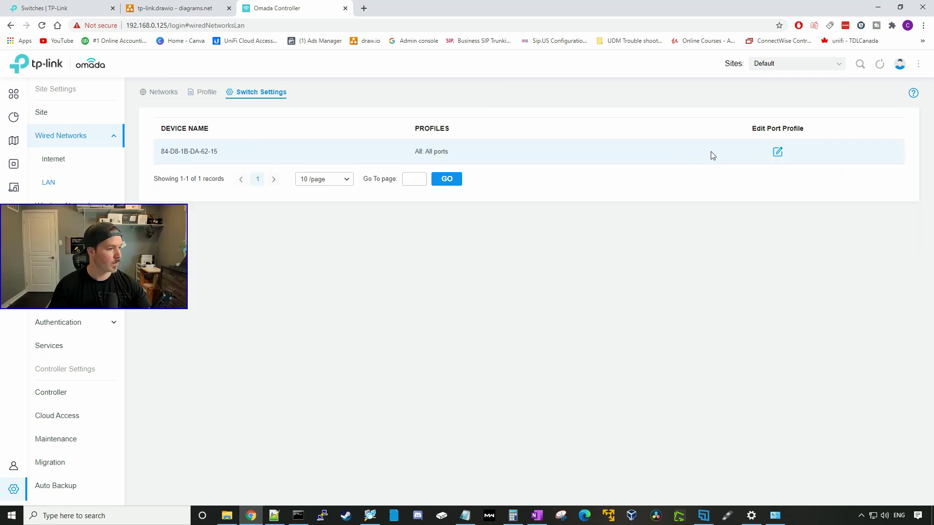
click(777, 155)
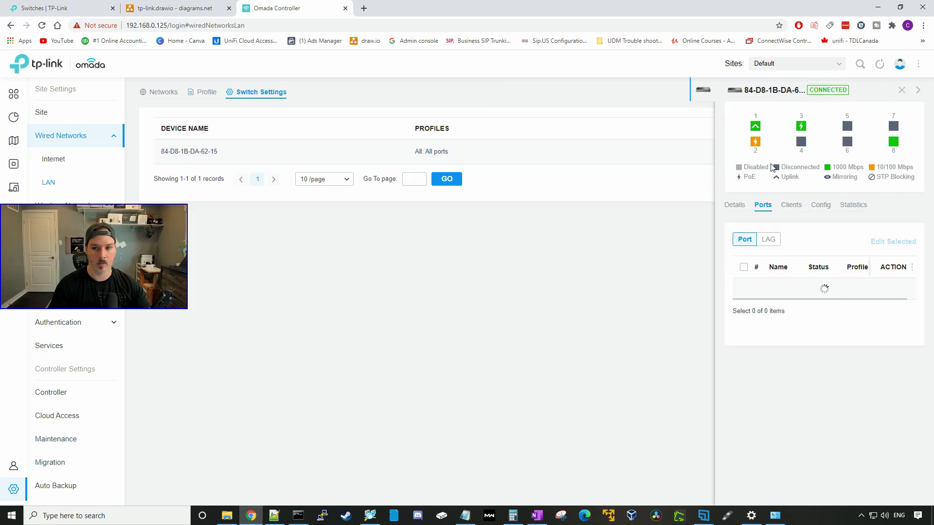
mouse_move(799, 128)
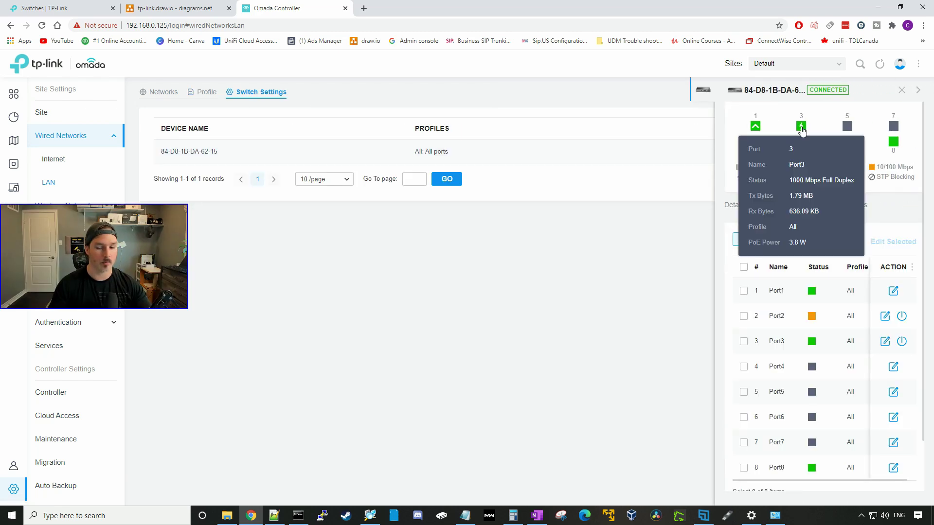
click(883, 341)
click(756, 308)
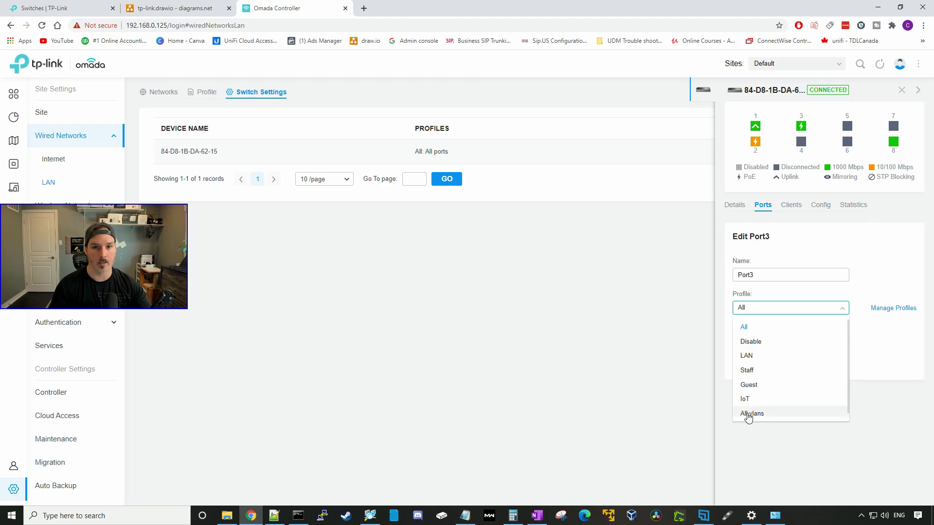
click(748, 415)
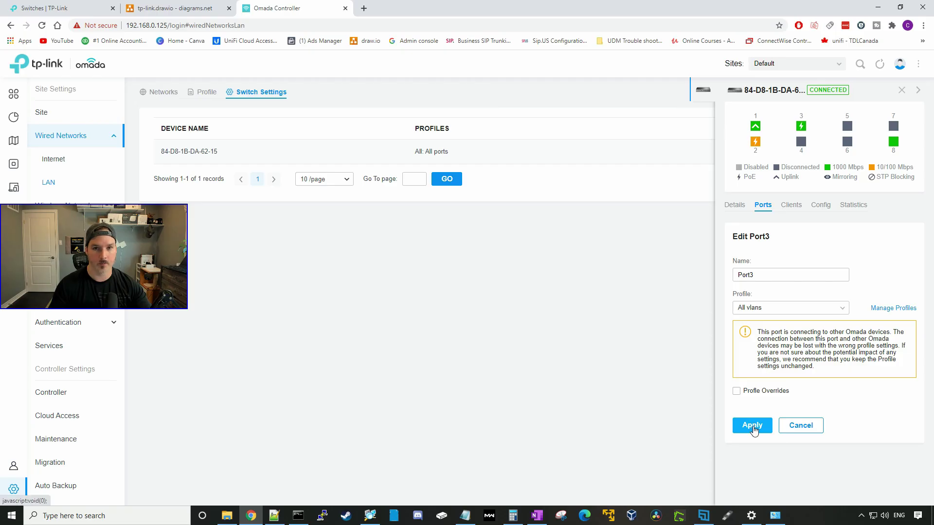
click(751, 426)
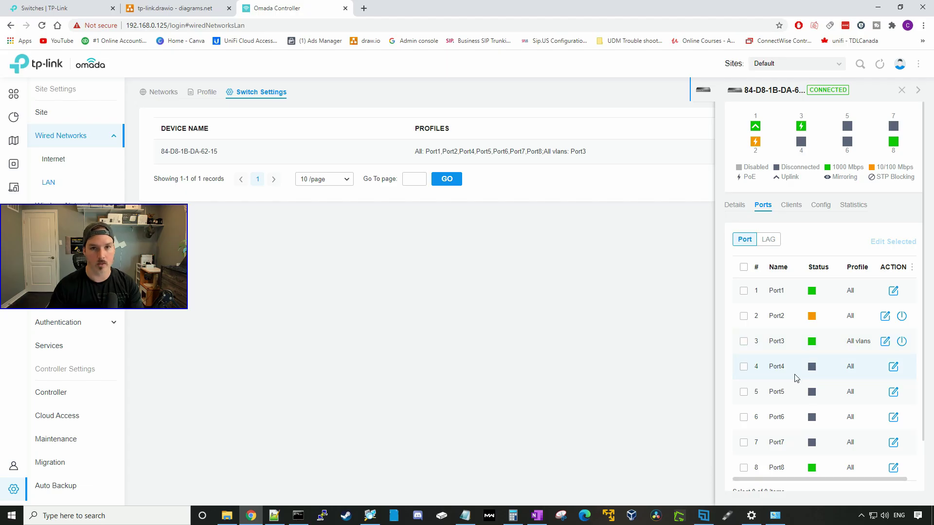
- Set switch Port4 to the Staff profile
click(893, 367)
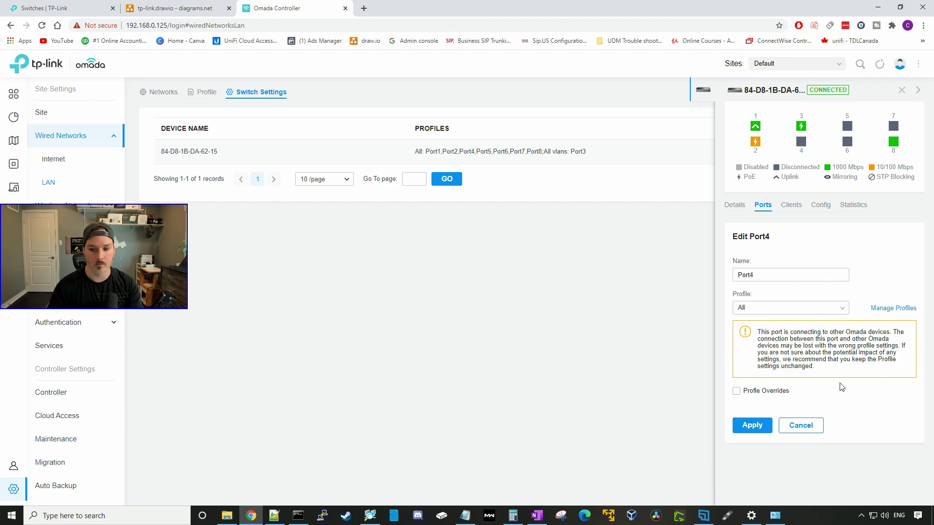
click(783, 310)
click(762, 371)
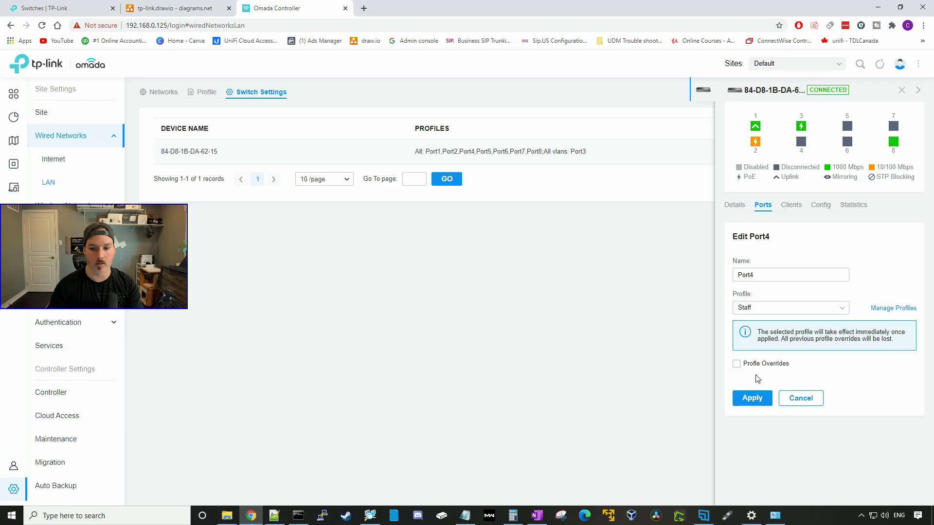
click(752, 397)
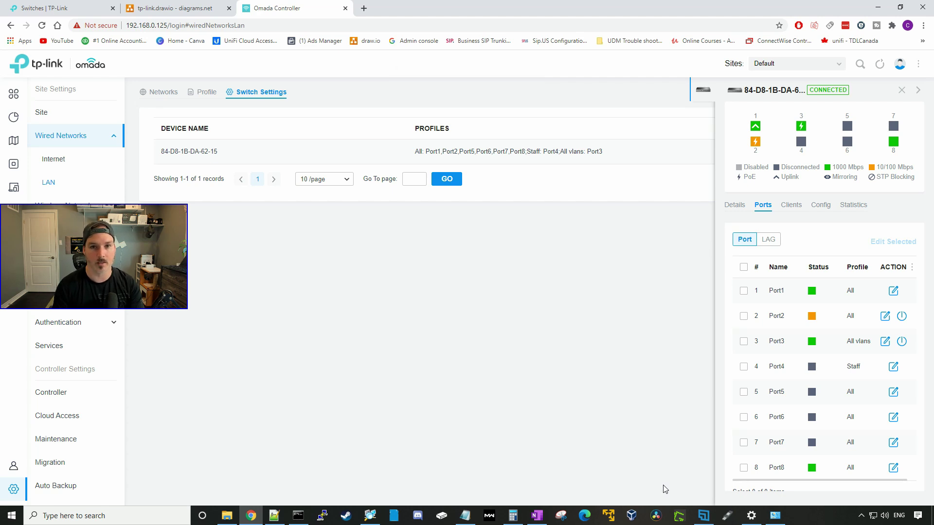
click(66, 205)
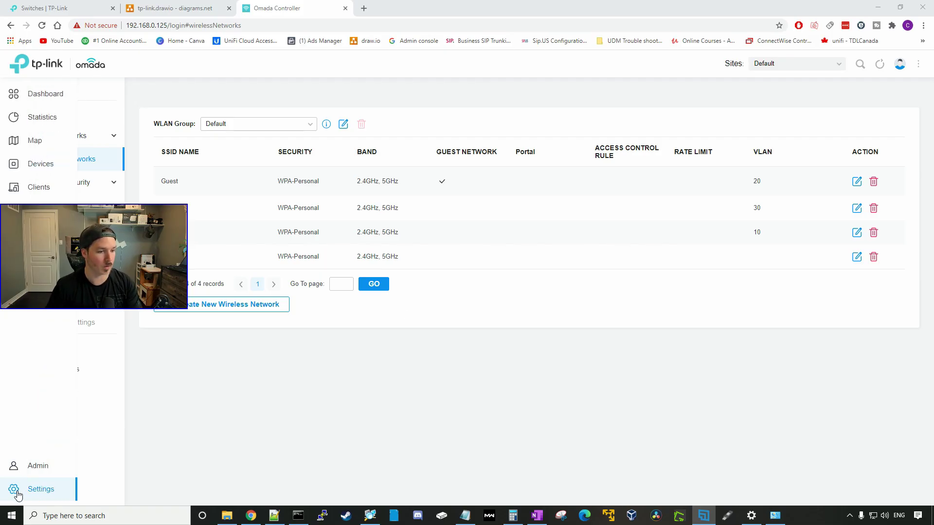
- Enable Cloud Access and bind the controller to a TP-Link ID account
click(86, 376)
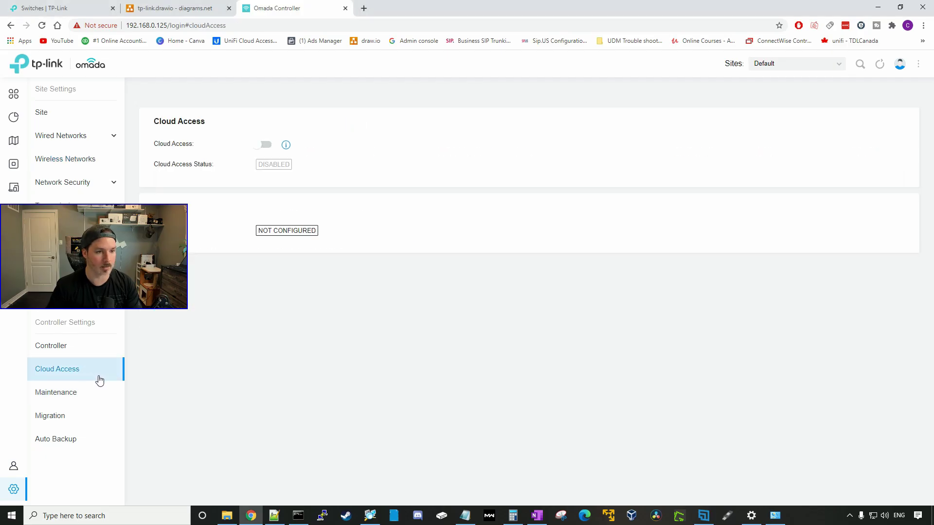
click(261, 145)
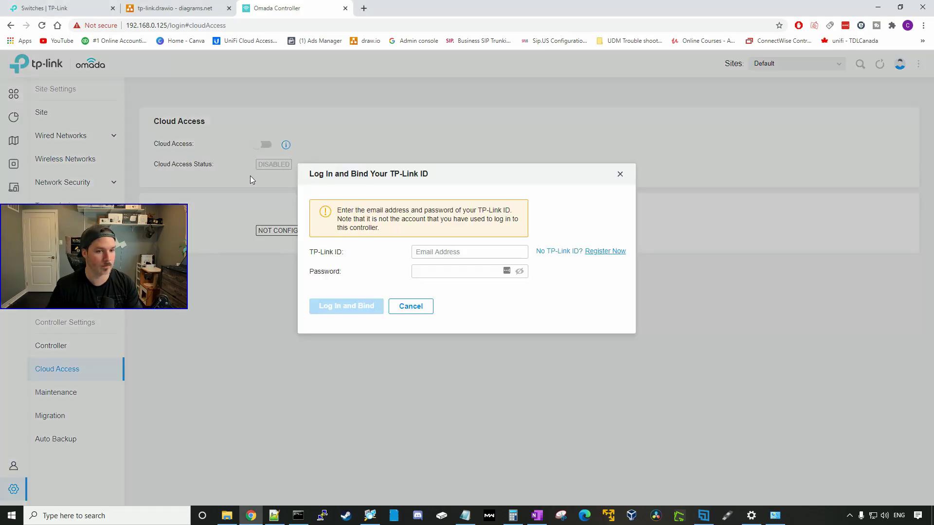
click(455, 256)
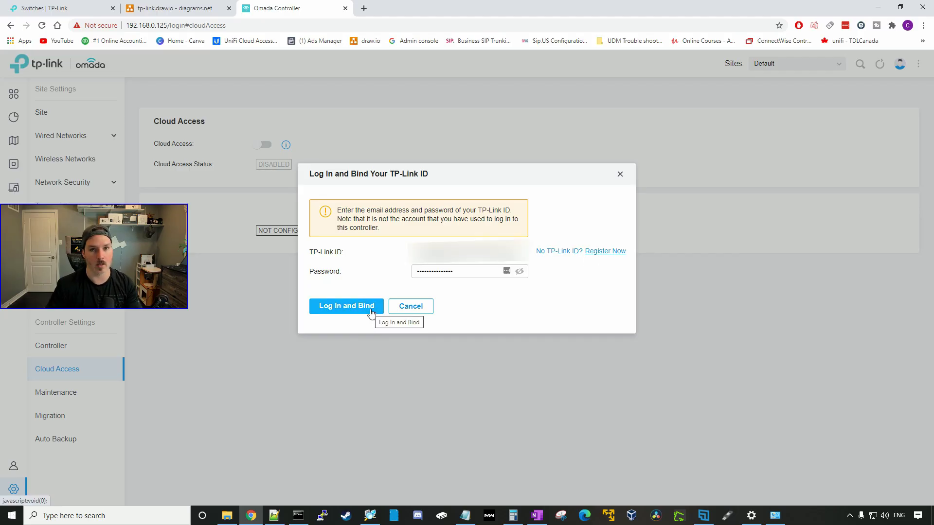
click(371, 310)
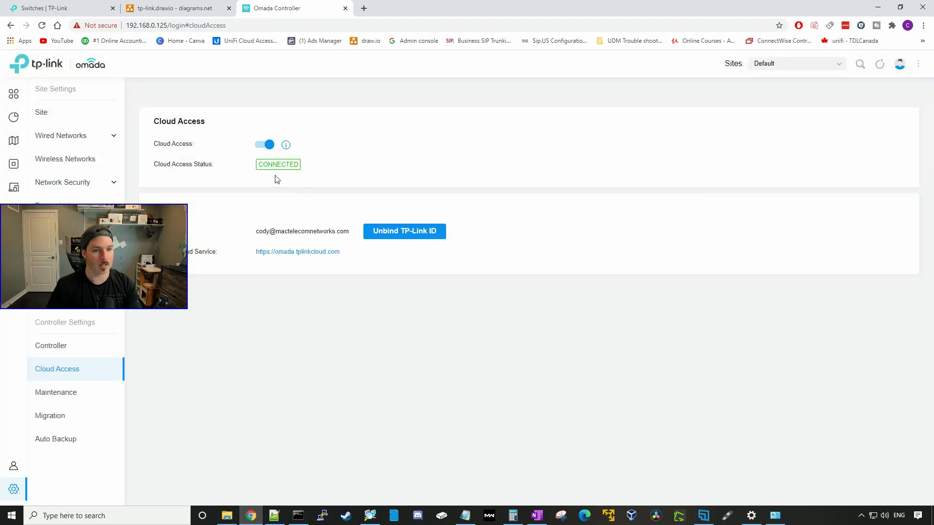
mouse_move(285, 149)
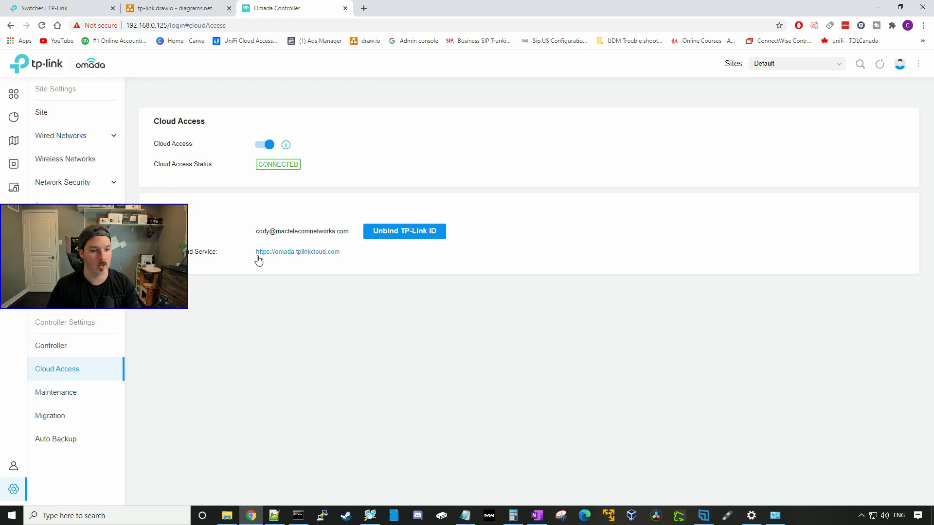
- Sign in to omada.tplinkcloud.com, launch the controller, and view the switch's port list
click(315, 253)
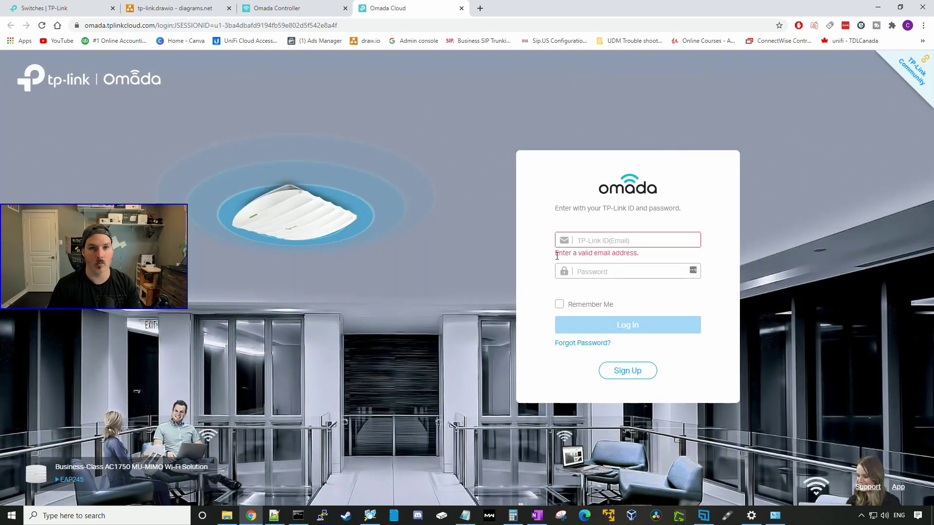
click(608, 270)
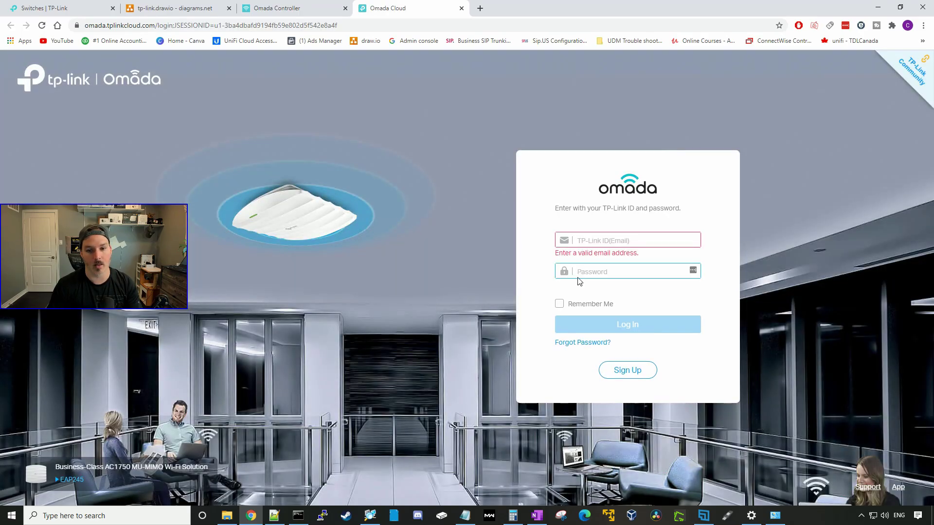
click(608, 240)
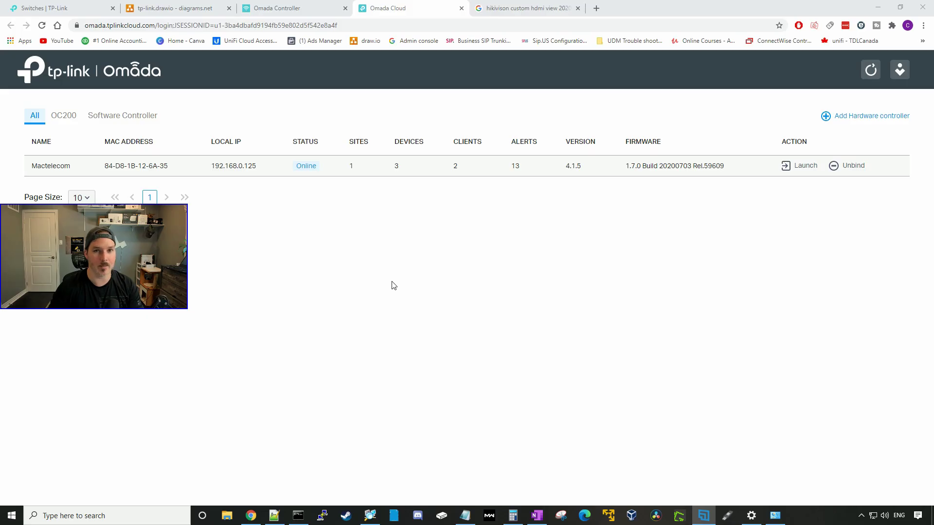
click(802, 169)
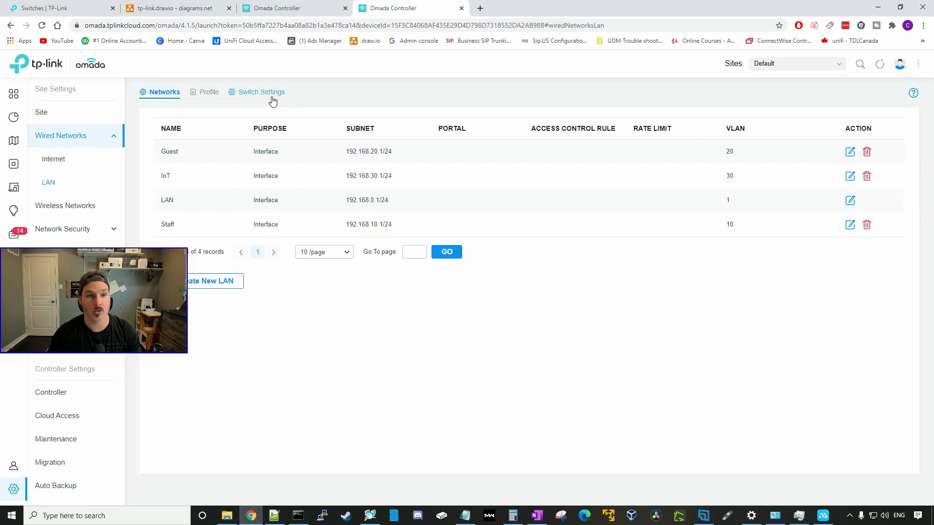
click(269, 98)
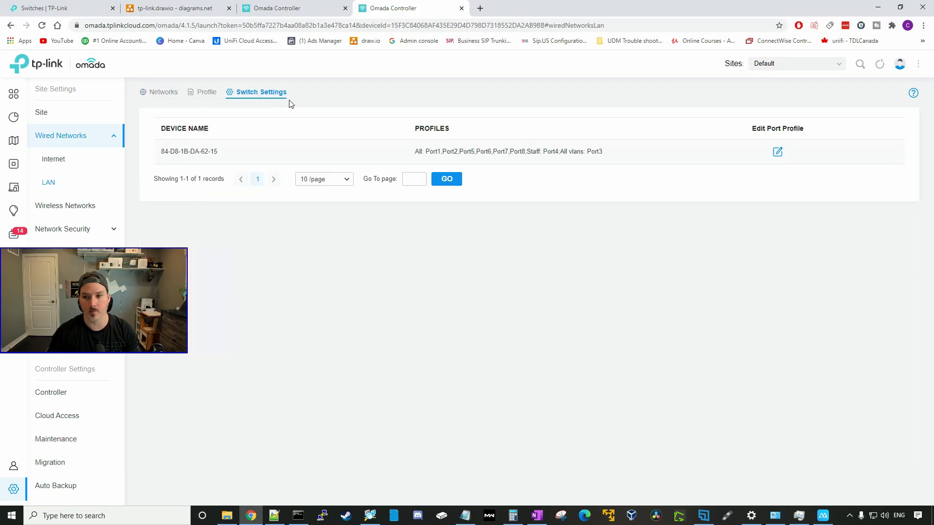
click(777, 153)
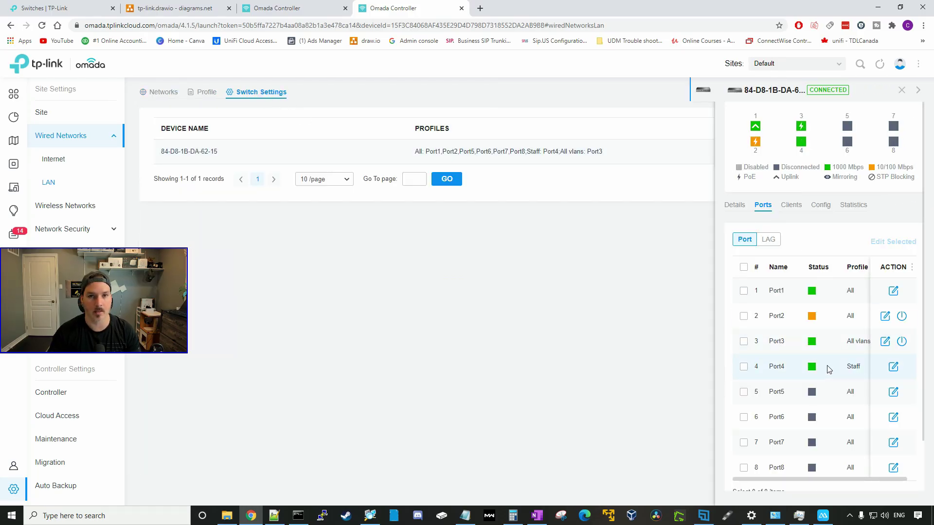
- Run ipconfig and check the Ethernet adapter's 192.168.10.x IPv4 address
click(298, 516)
text(ipconfig)
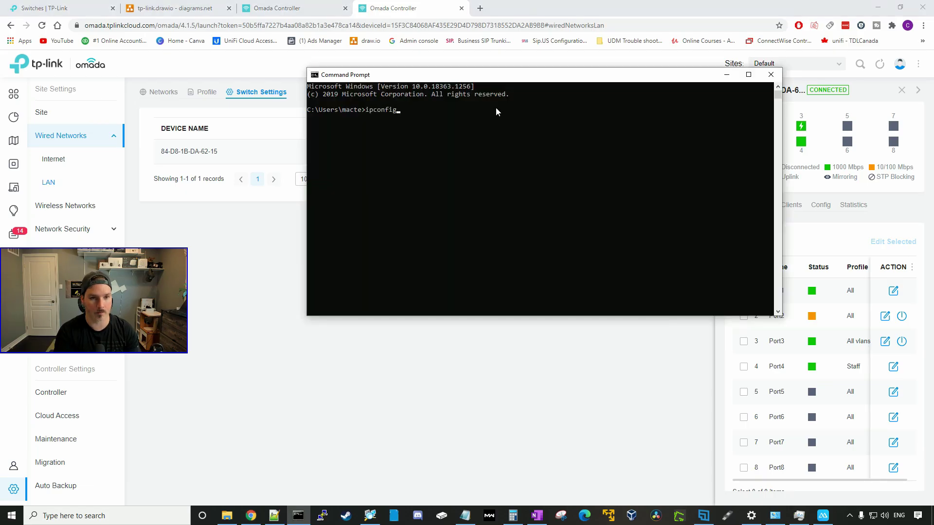
key(Return)
scroll(486, 149, up, 10)
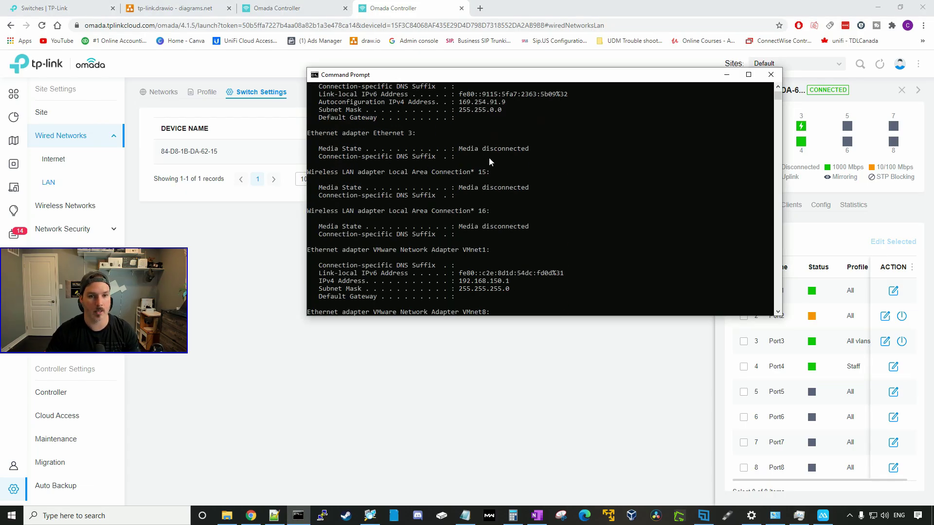
scroll(489, 162, up, 3)
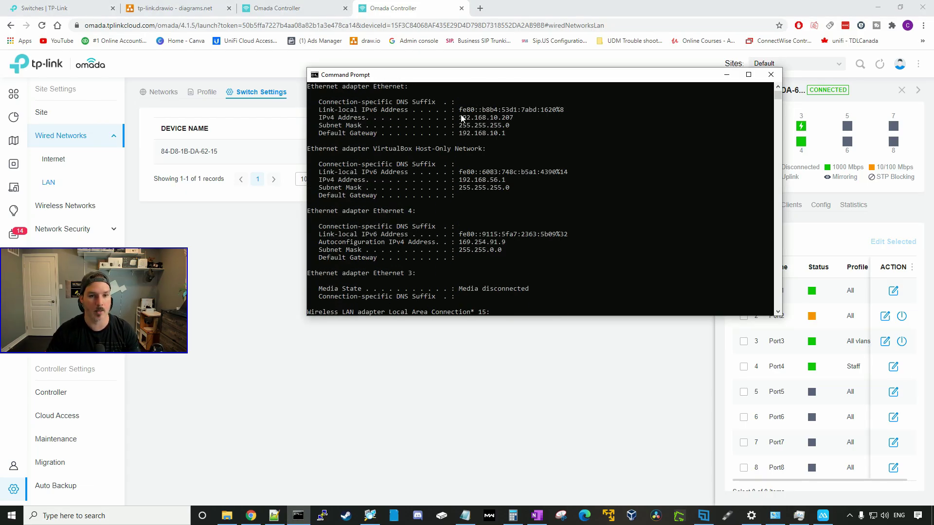
mouse_move(462, 120)
mouse_down()
mouse_move(511, 119)
mouse_move(457, 119)
mouse_up()
drag(588, 75, 541, 65)
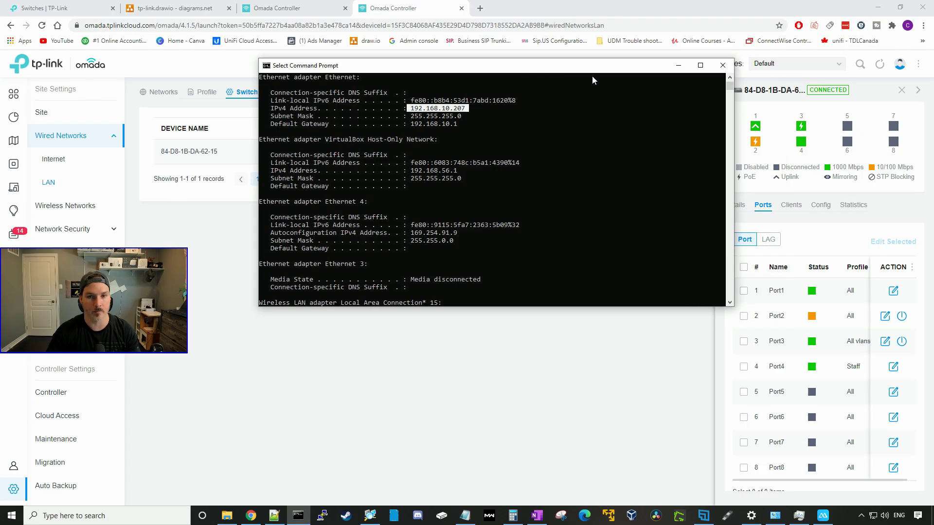
scroll(556, 242, down, 3)
scroll(555, 240, down, 10)
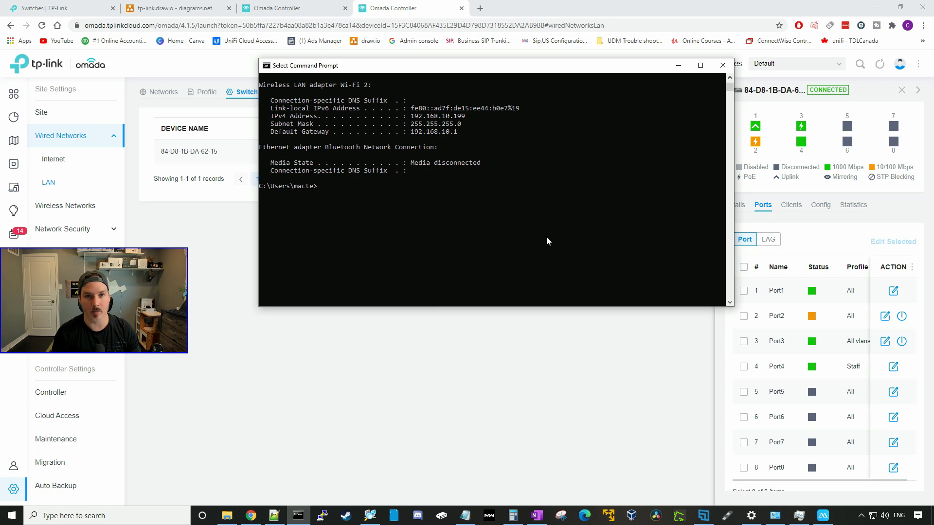
- Ping 192.168.0.1 and then 192.168.0.125, stopping each with Ctrl+C
text(ping 192.)
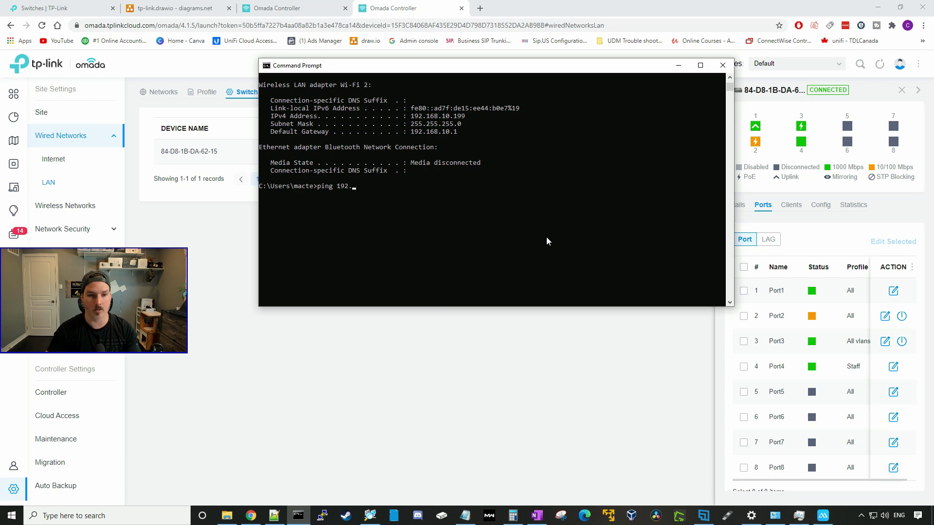
text(168.0.1)
key(Return)
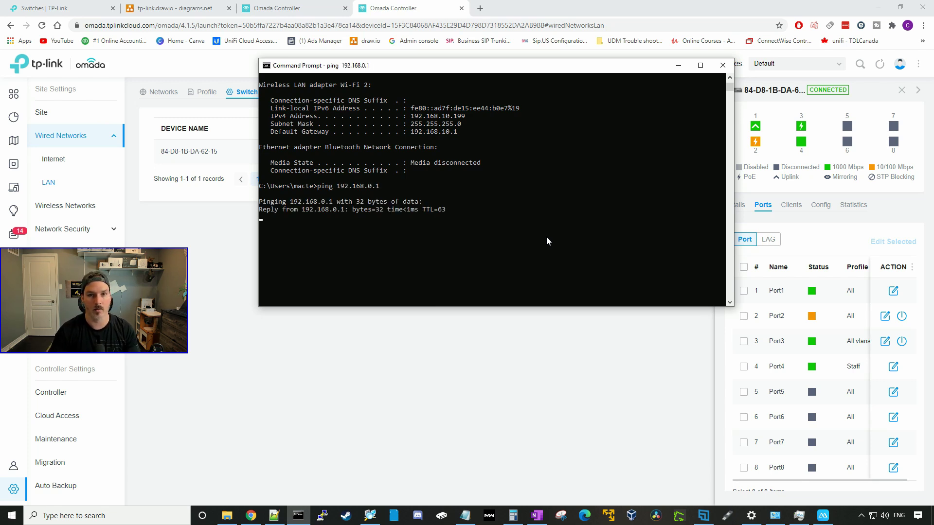
key(ctrl+c)
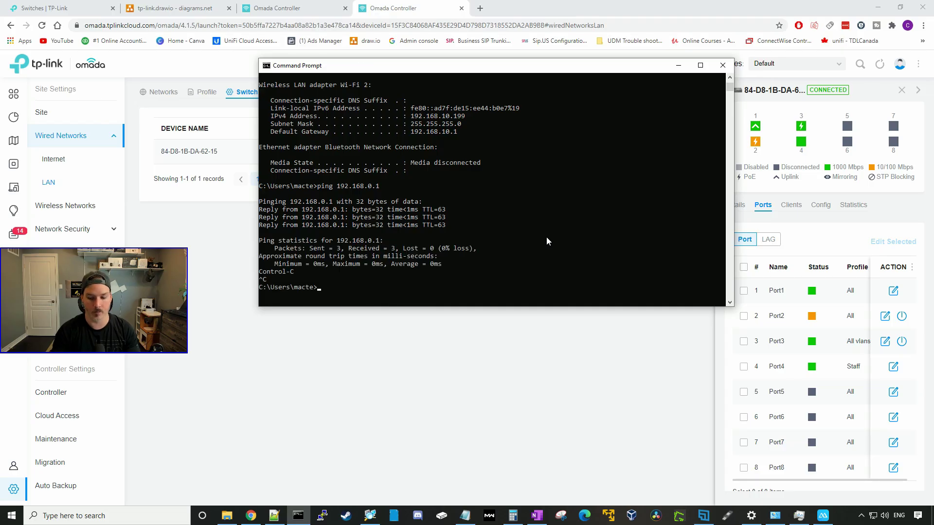
key(Up)
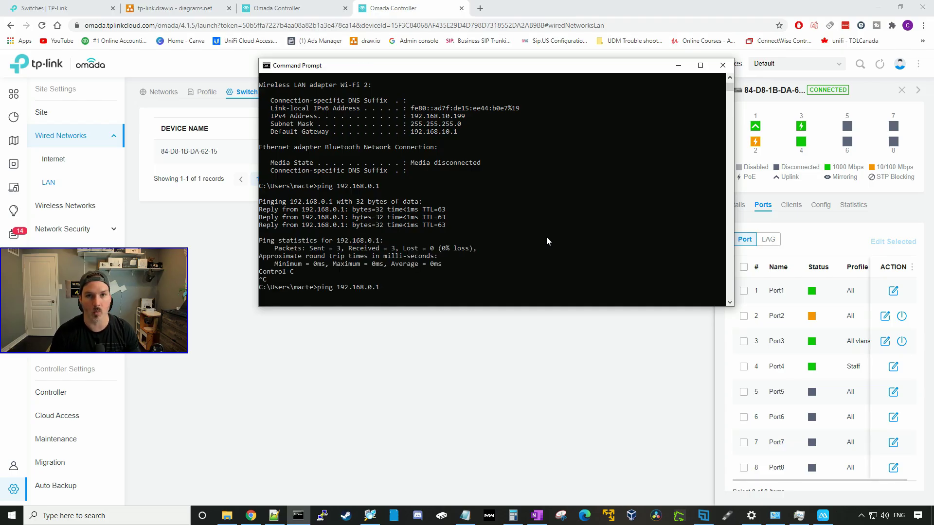
text(25)
key(Return)
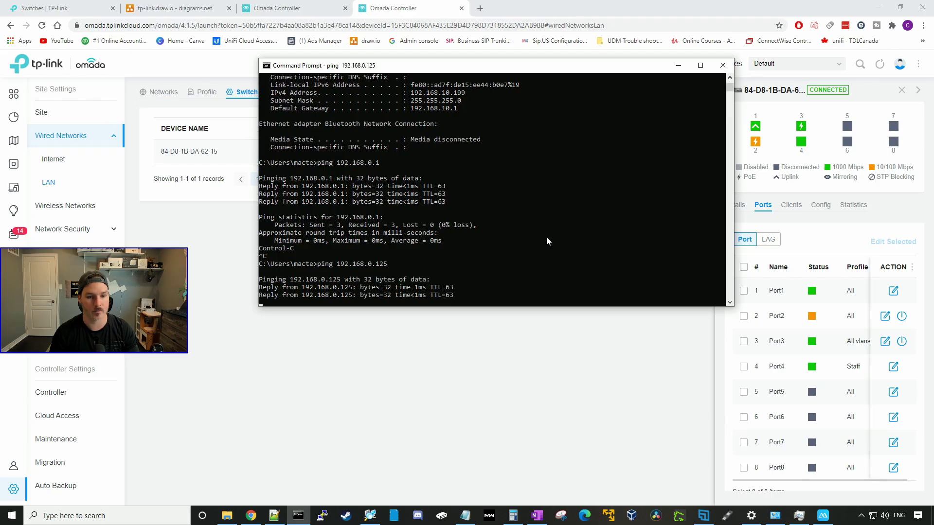
key(ctrl+c)
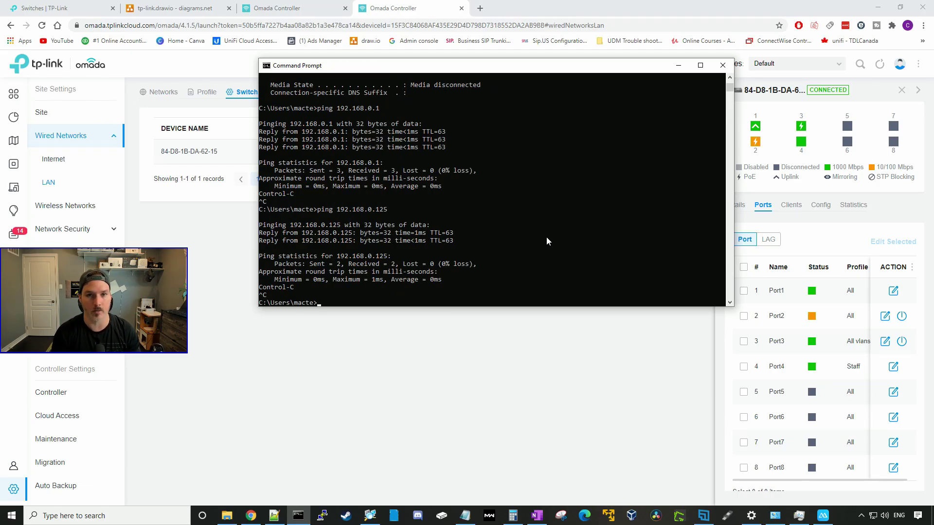
- Close Command Prompt and start a new rule under Settings > Network Security > ACL > Switch ACL
click(723, 65)
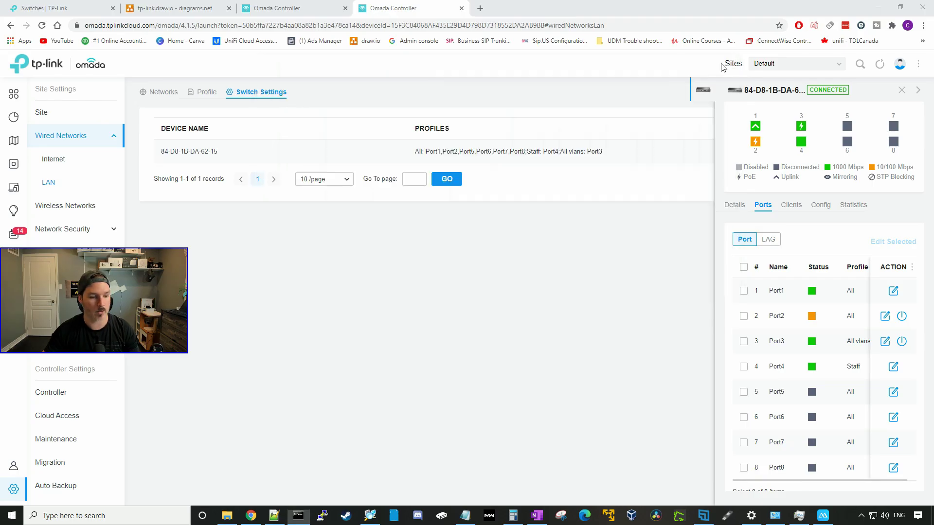
click(14, 489)
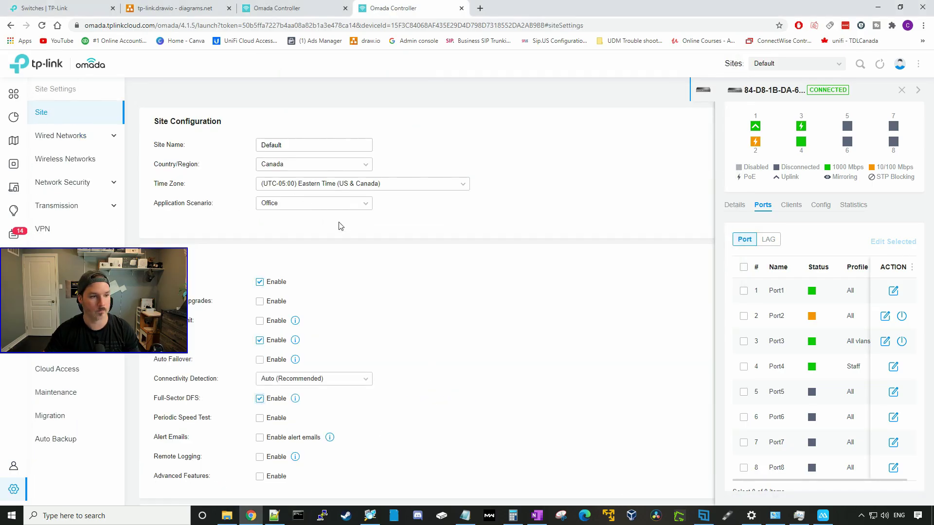
click(91, 193)
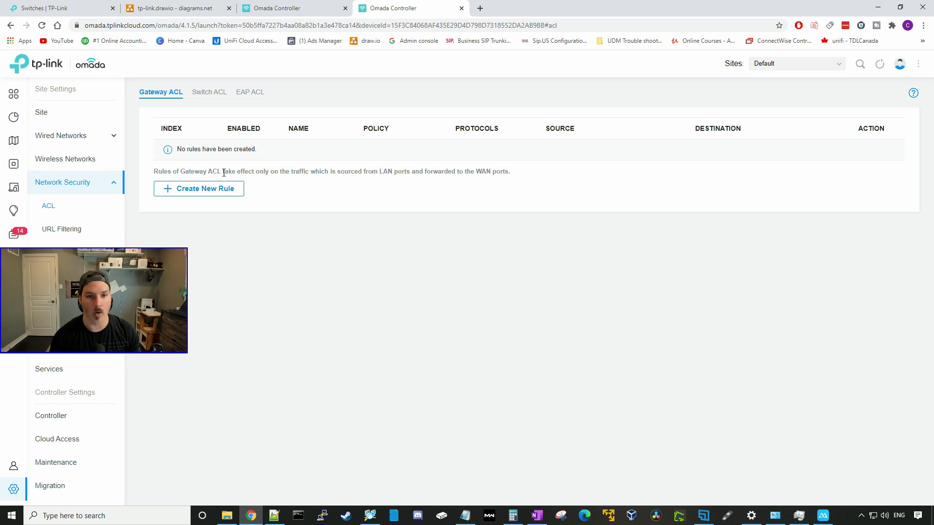
click(218, 93)
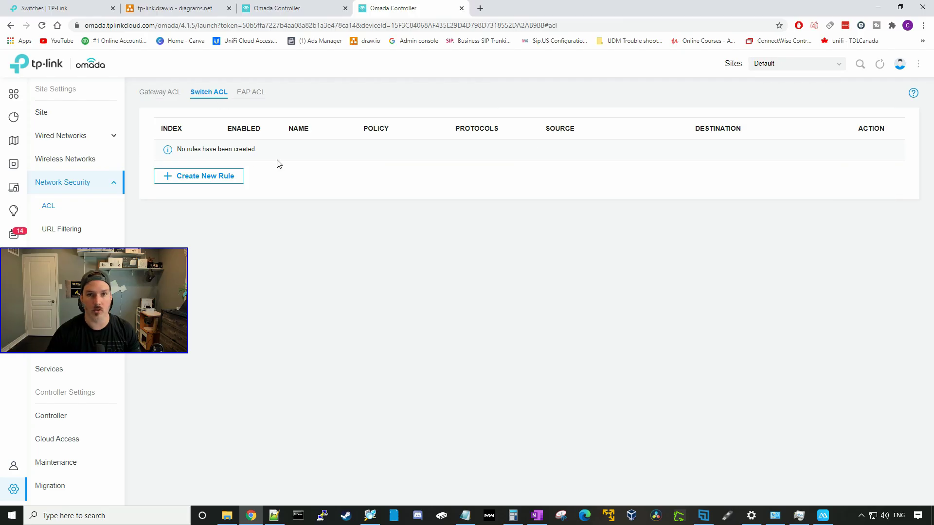
click(255, 92)
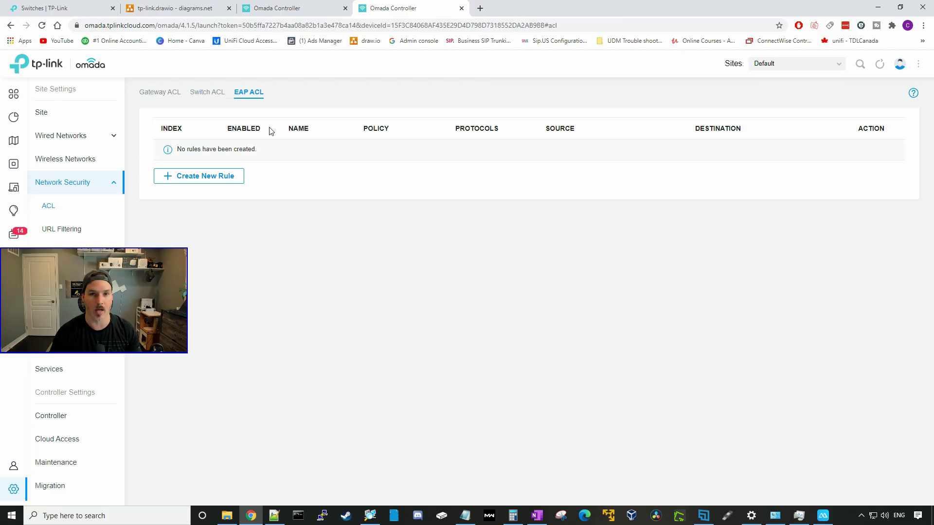
click(215, 93)
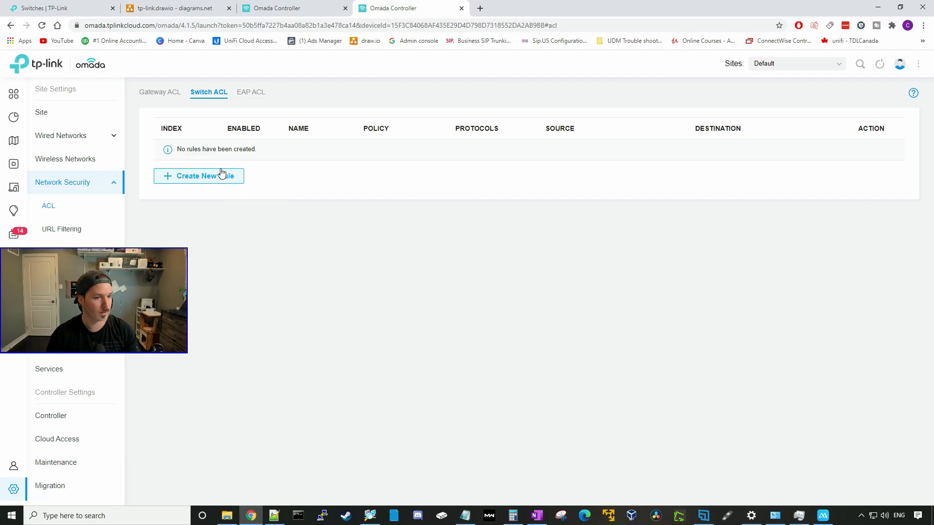
click(210, 178)
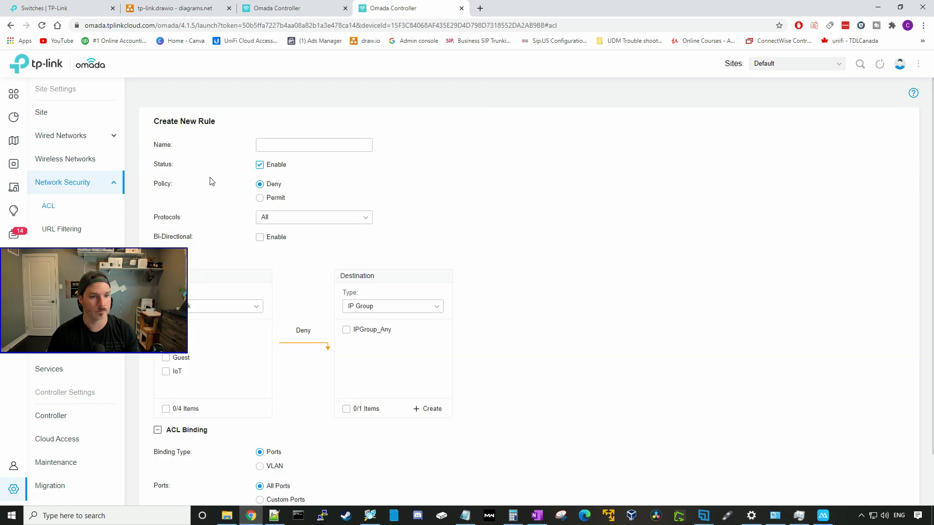
- Name the new switch ACL rule 'Block staff to vlans'
click(270, 151)
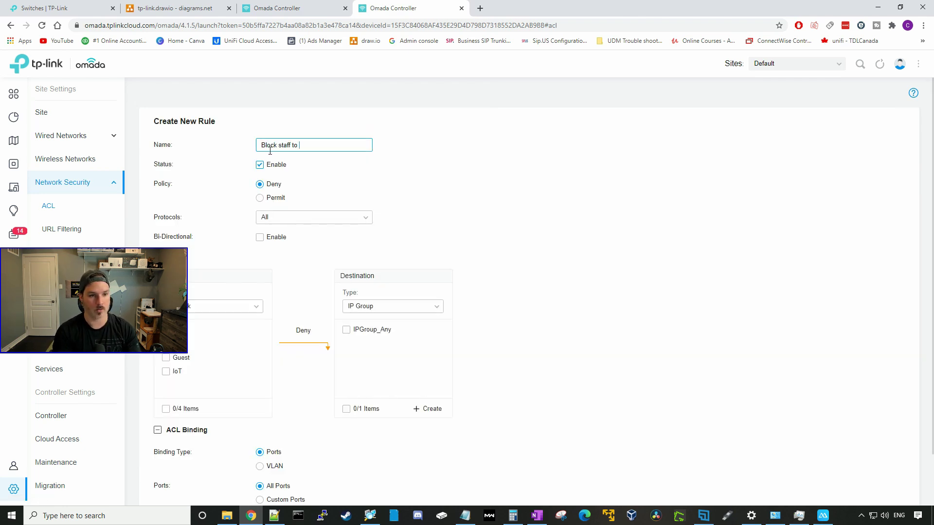
text(Block staff to vlna)
key(BackSpace)
key(BackSpace)
text(ans)
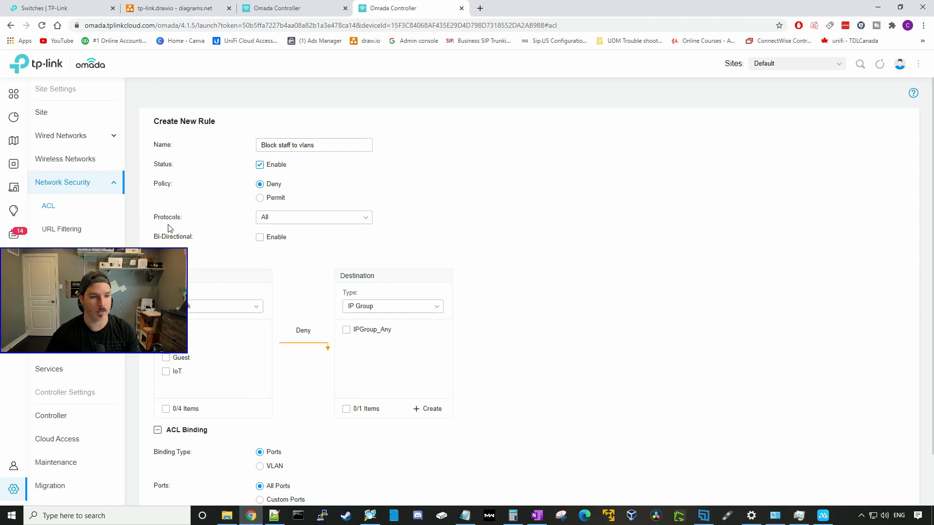
scroll(467, 237, down, 1)
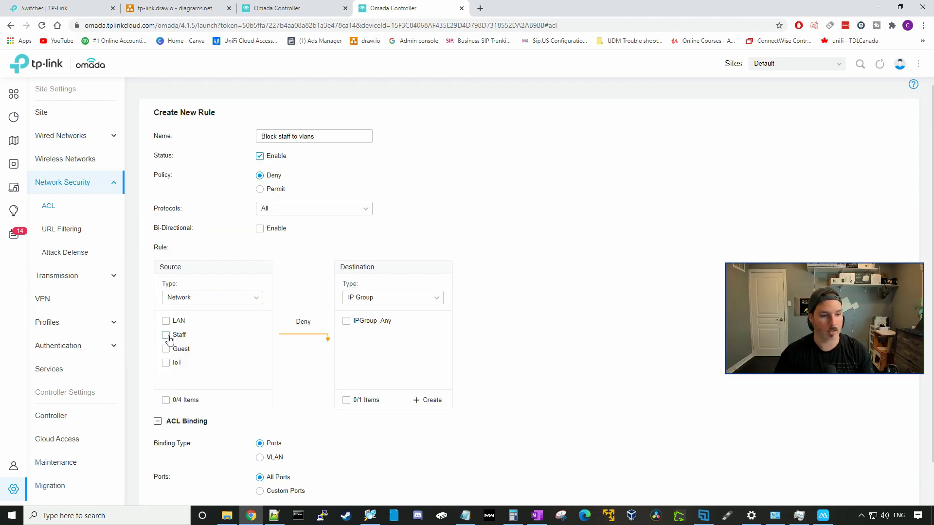
- Use Staff as source, deny it to the LAN, Guest and IoT networks, and apply
click(165, 339)
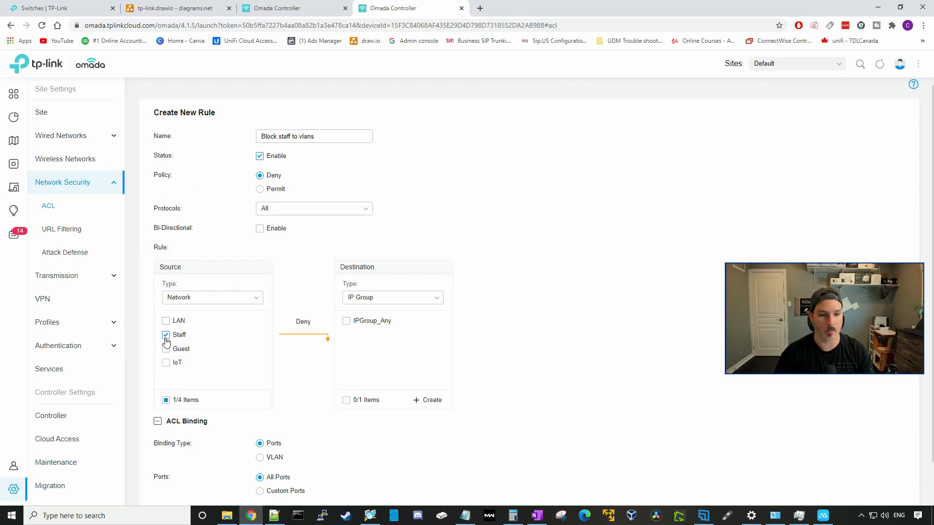
click(356, 300)
click(355, 317)
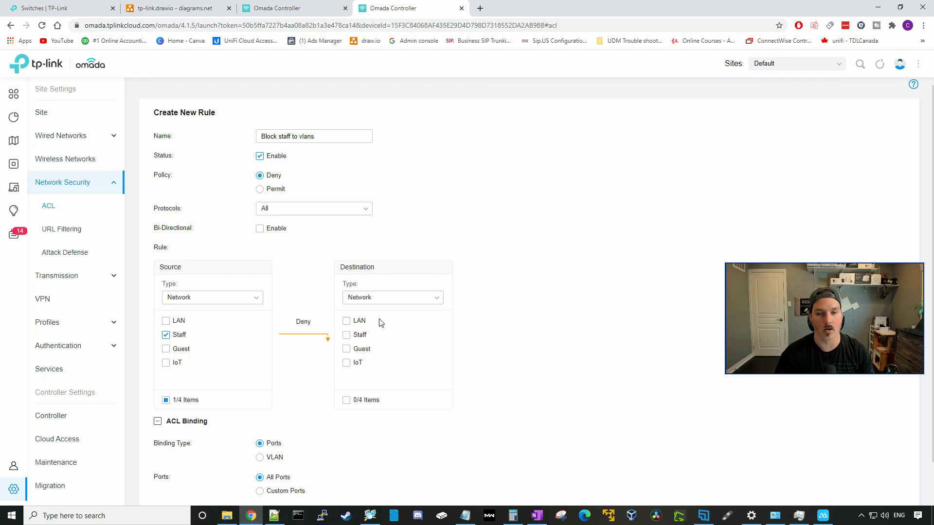
click(351, 323)
click(347, 349)
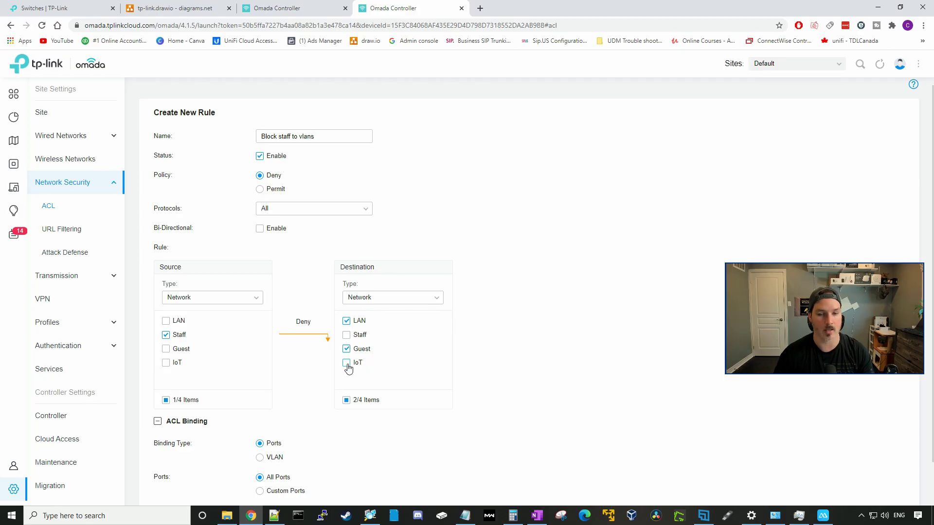
scroll(333, 401, down, 1)
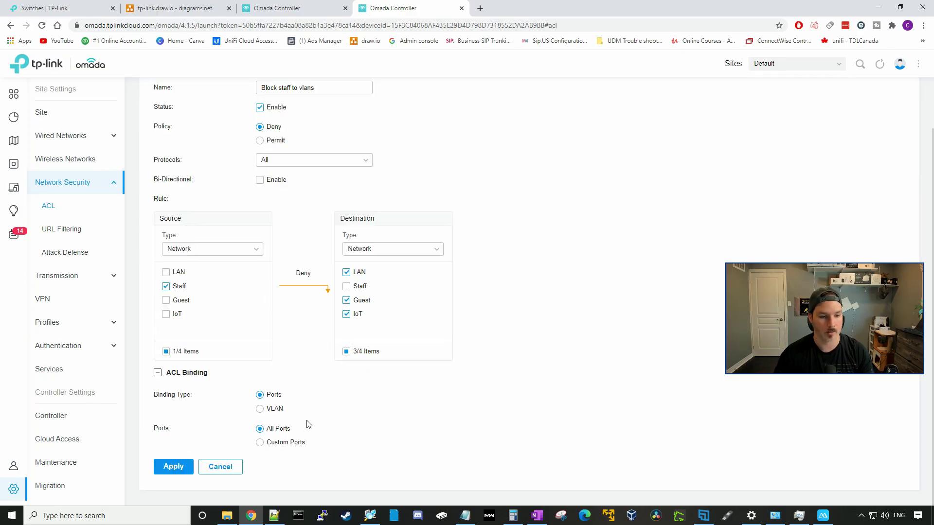
click(173, 467)
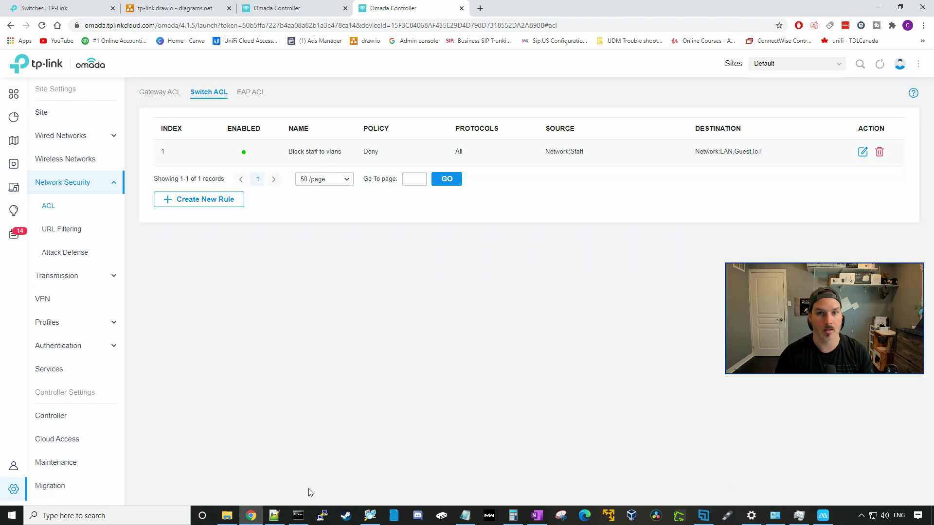
click(298, 515)
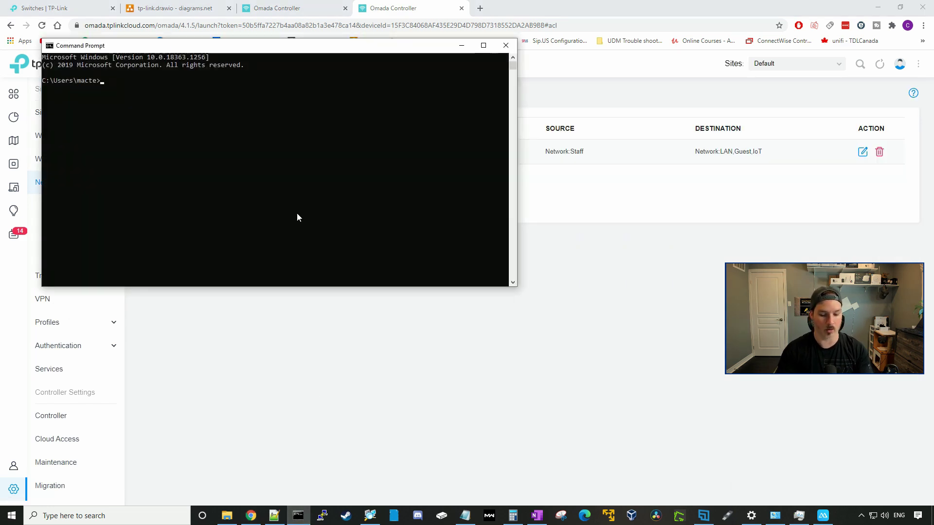
- Ping 192.168.0.125 to confirm it now times out, then return to the Omada Switch ACL list
text(ping 192.16)
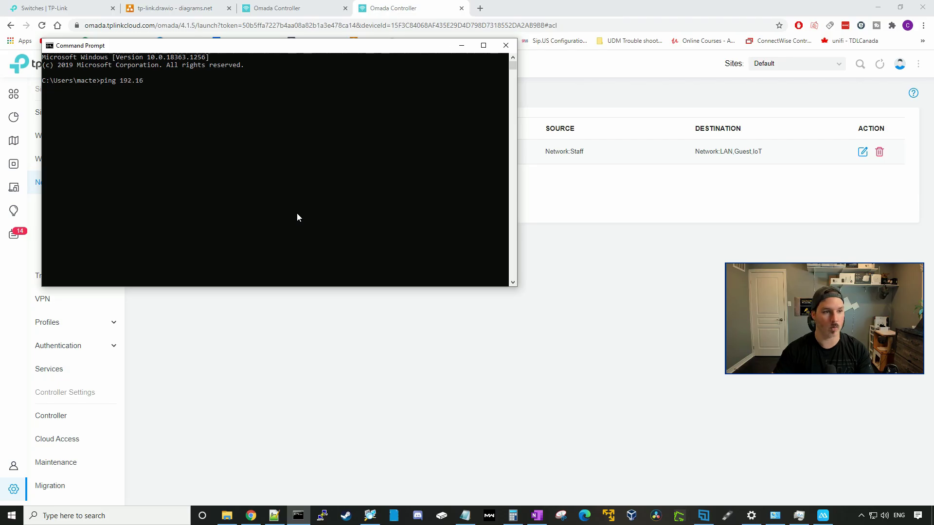
text(8.0.125)
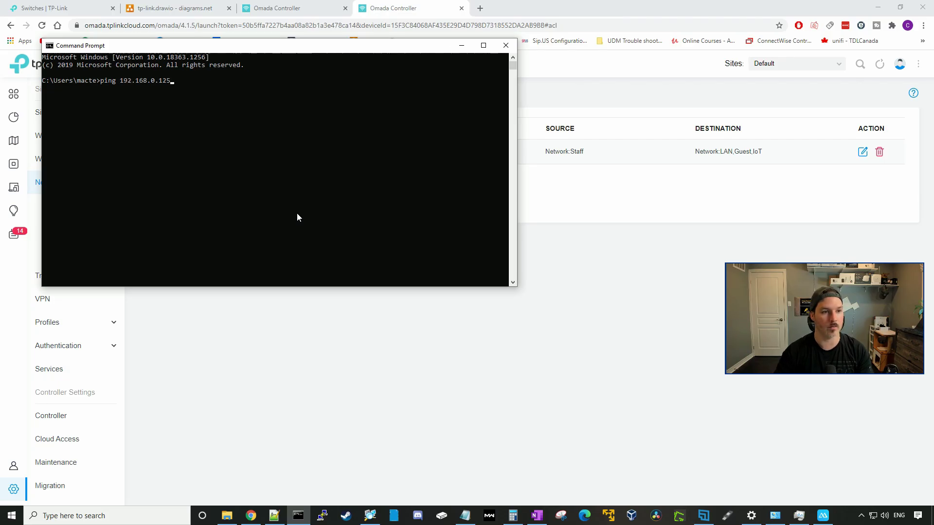
key(Return)
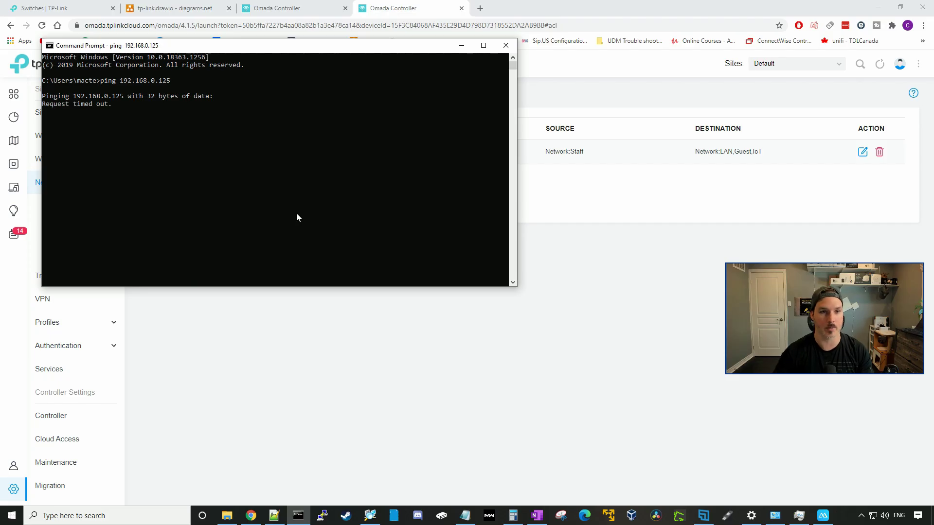
click(596, 258)
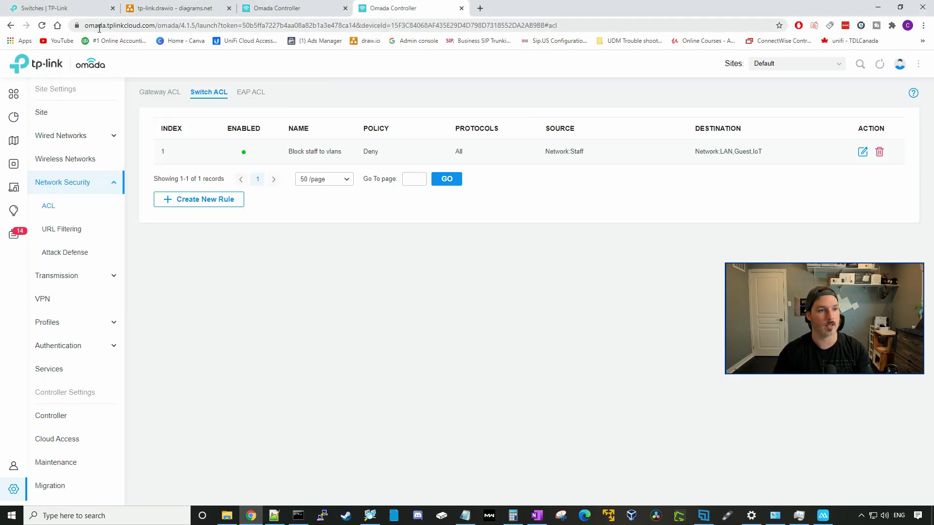
drag(86, 24, 150, 24)
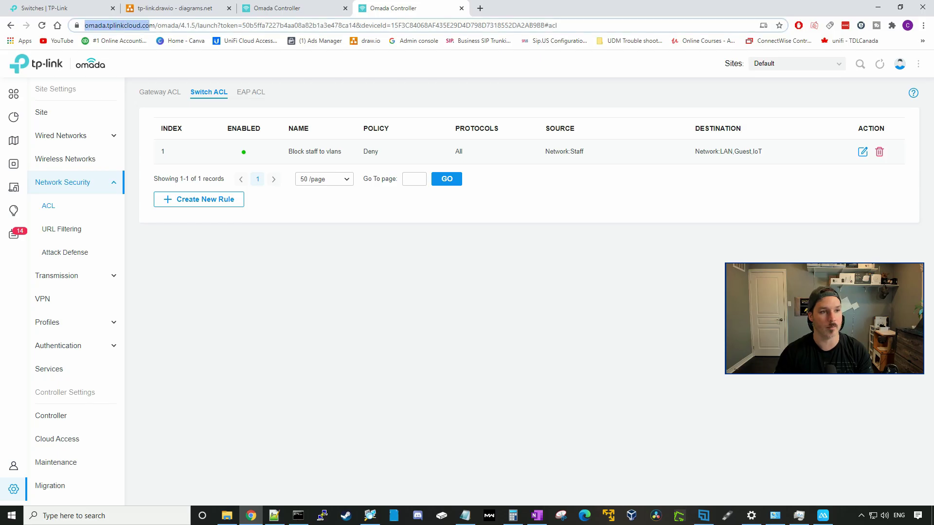
click(463, 333)
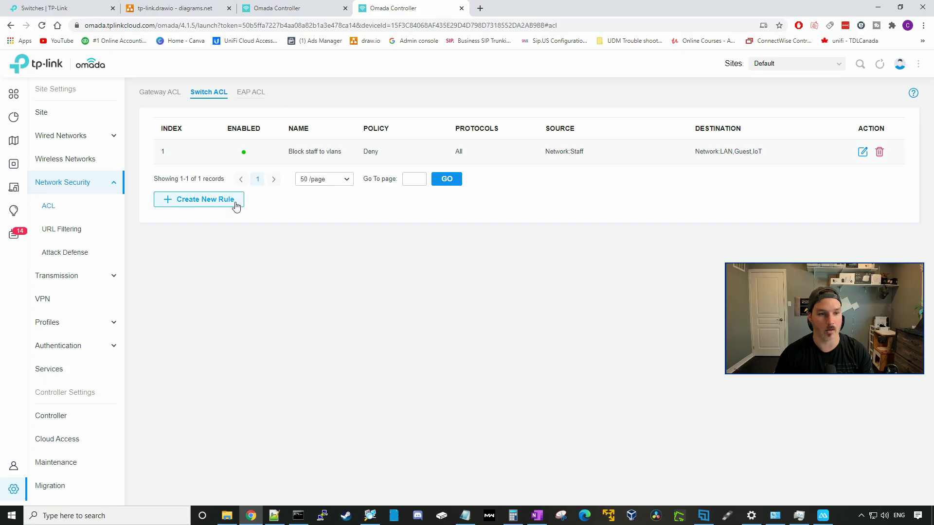
- Start a new switch ACL rule named 'Block IoT to vlans'
click(209, 203)
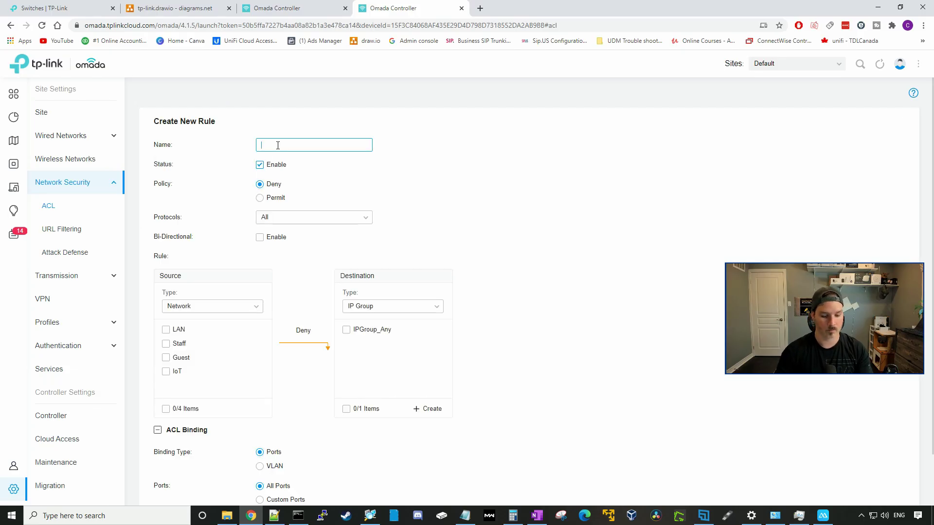
text(Blcok)
key(BackSpace)
key(BackSpace)
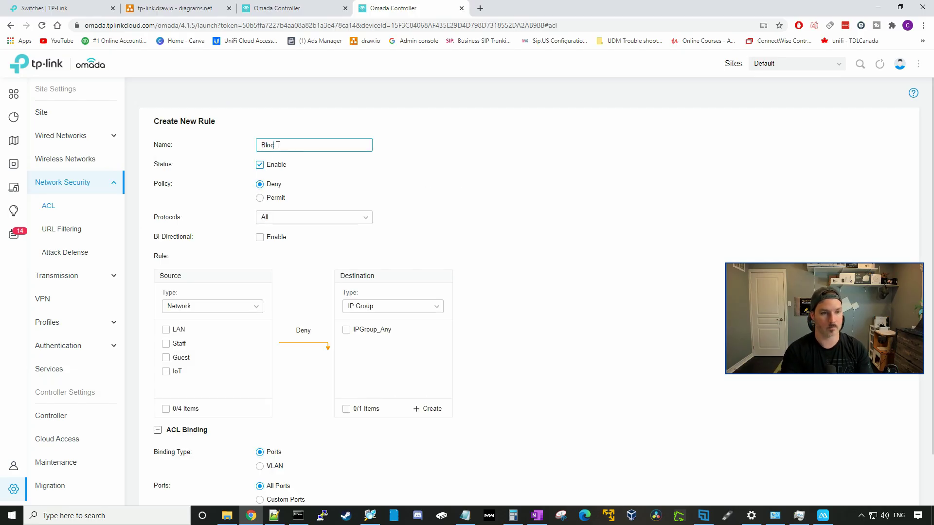
text(IoT)
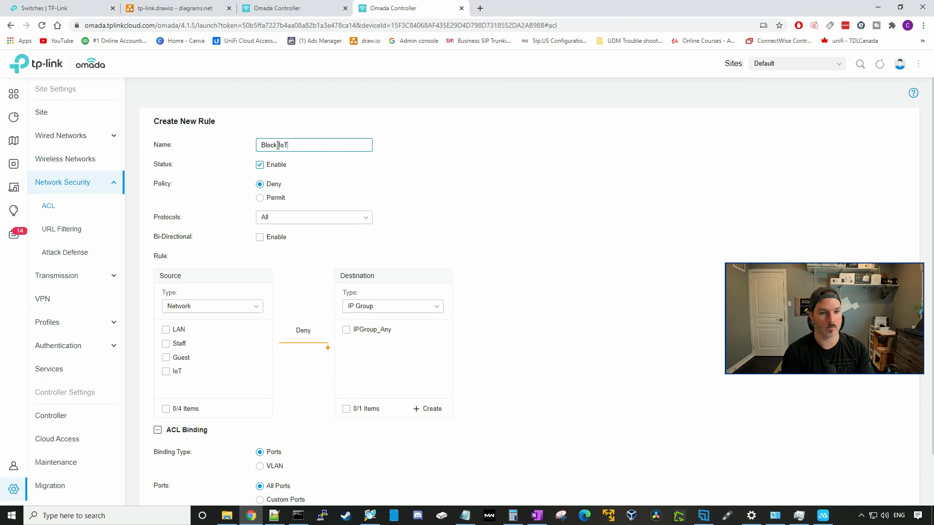
text( to vla)
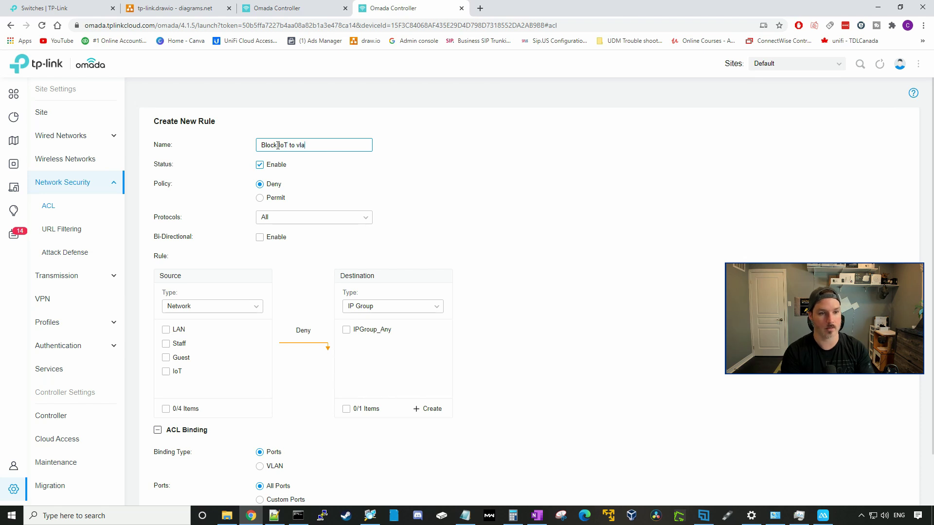
text(ns)
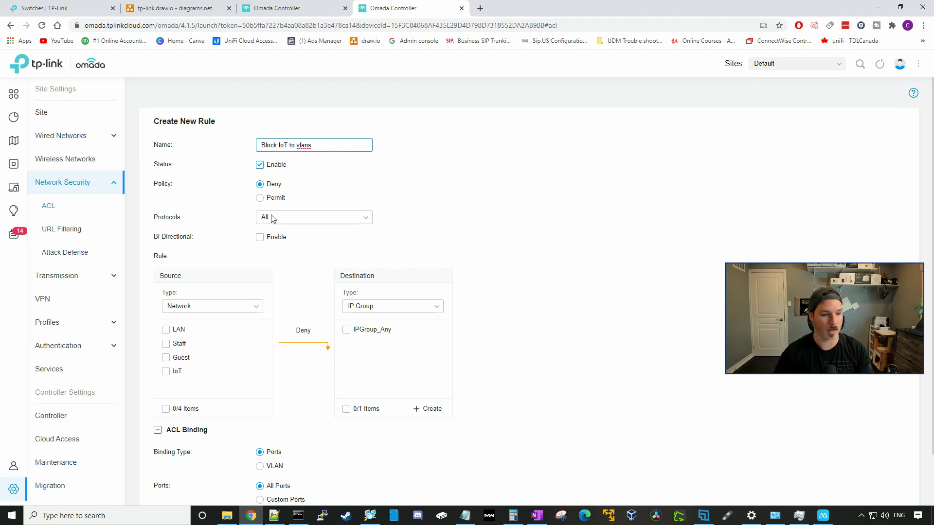
- Use IoT as source, deny it to the LAN, Staff and Guest networks, and apply
click(165, 372)
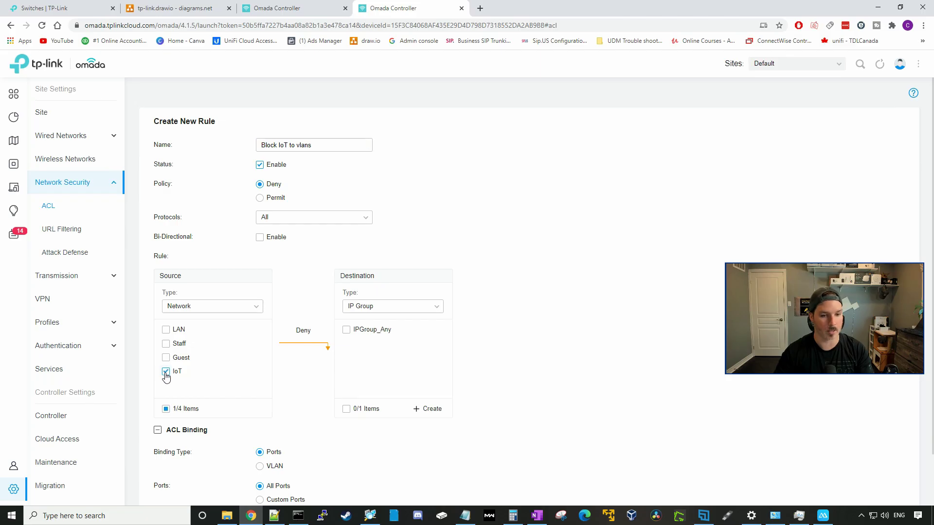
click(382, 306)
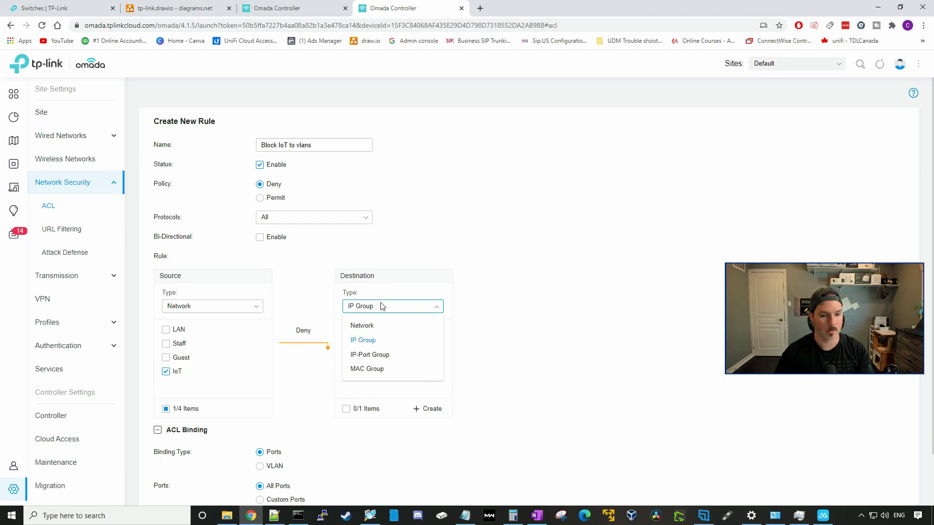
click(373, 326)
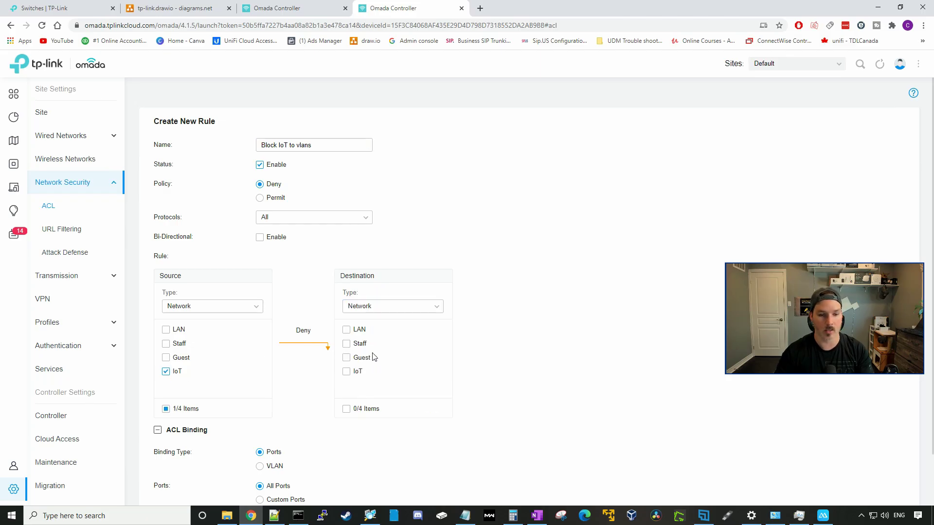
click(347, 330)
click(347, 344)
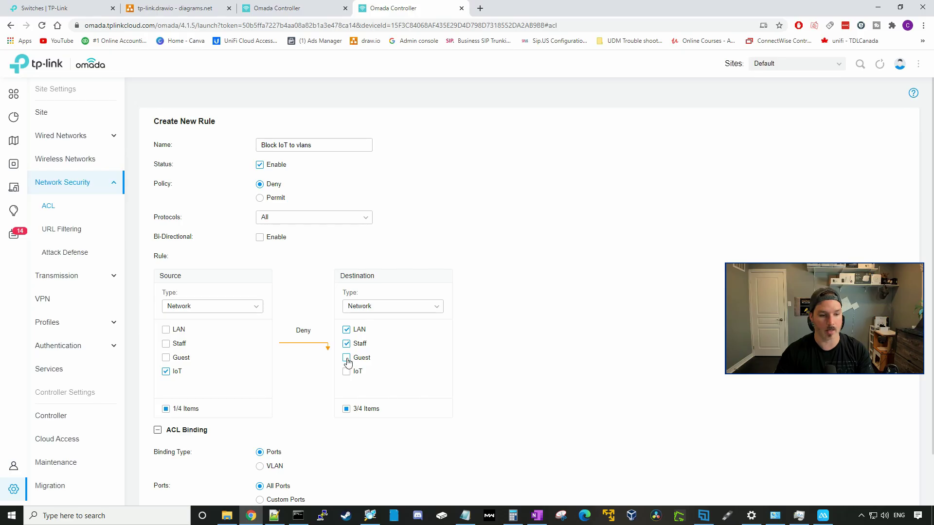
scroll(463, 367, down, 2)
click(174, 462)
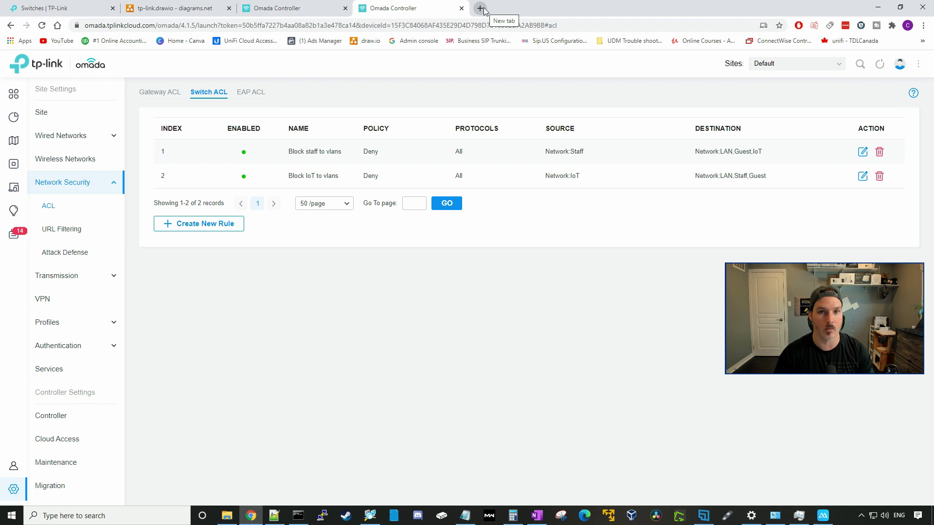
- Load 192.168.10.1 in a new tab to check the router login, then go back to Omada
click(480, 9)
click(459, 24)
text(192.168)
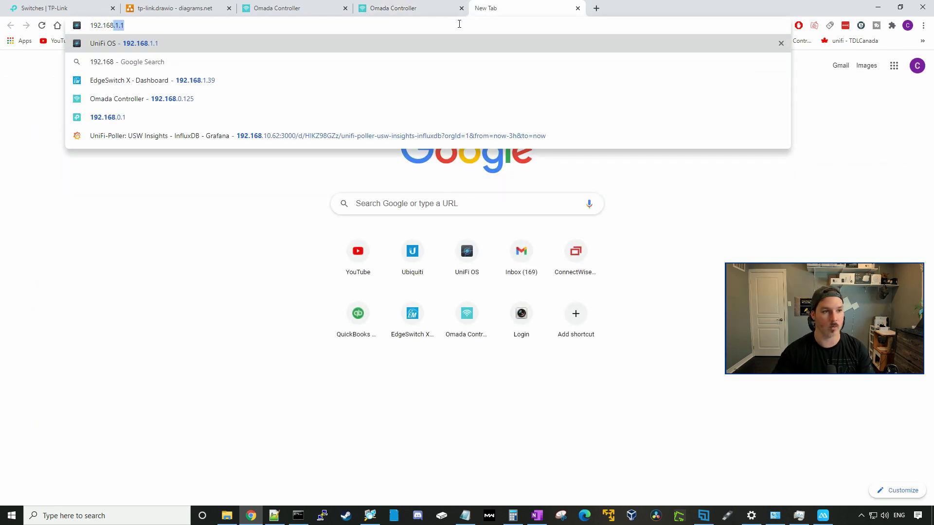
text(.10.1)
key(Return)
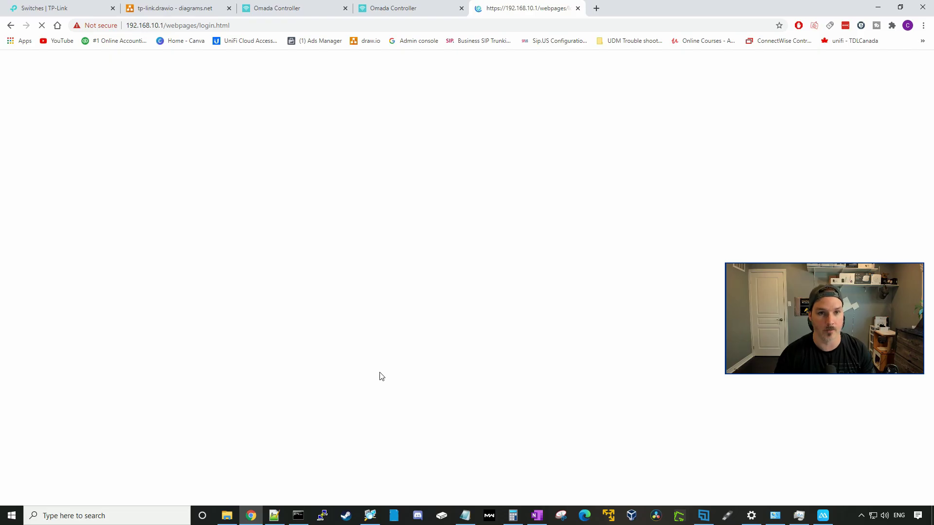
click(432, 15)
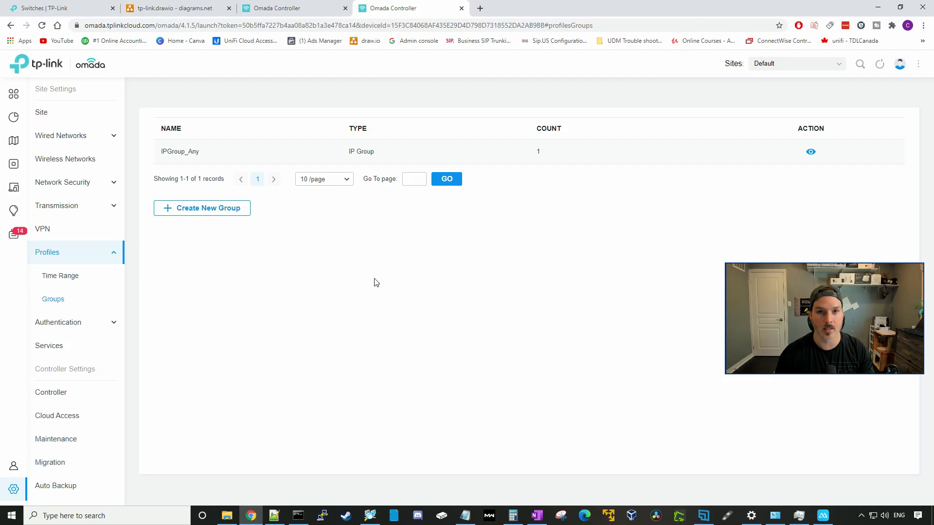
- Create a new IP-Port group named 'Block router interface http,https,ssh'
click(245, 216)
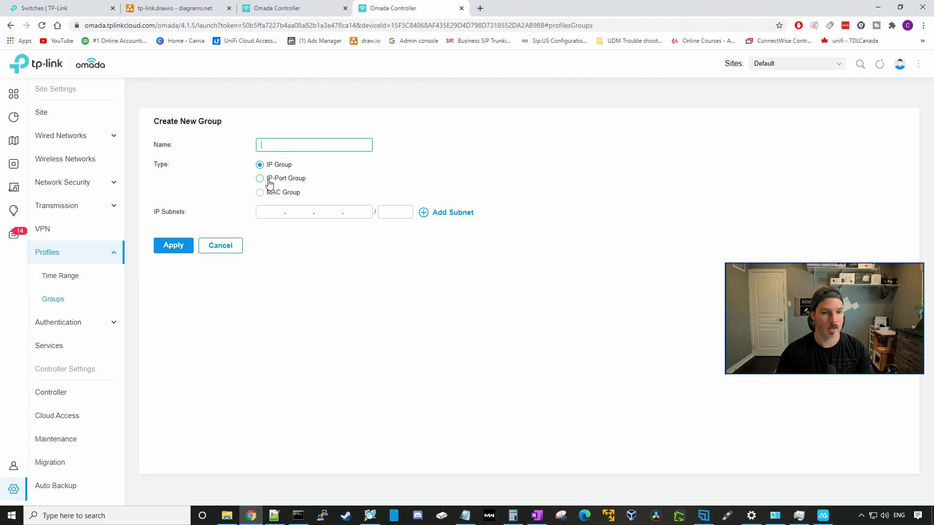
click(284, 180)
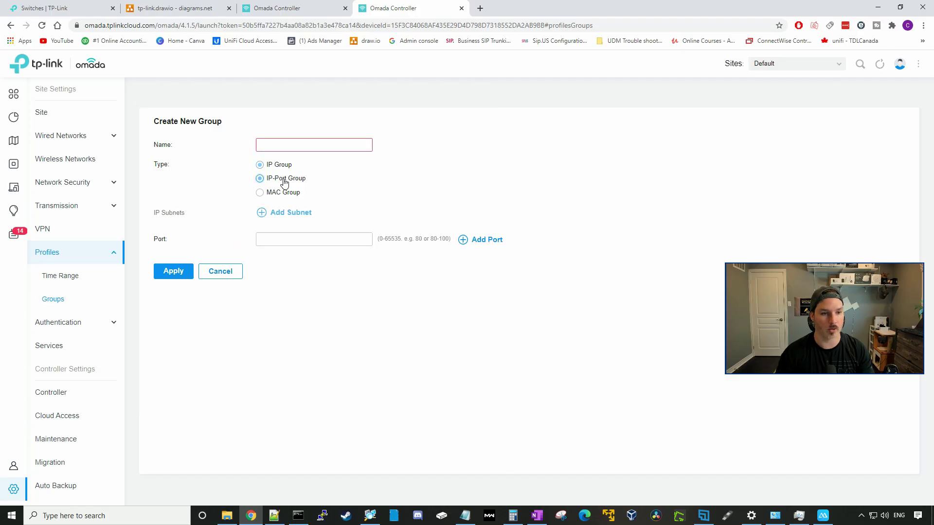
click(278, 146)
text(Blo)
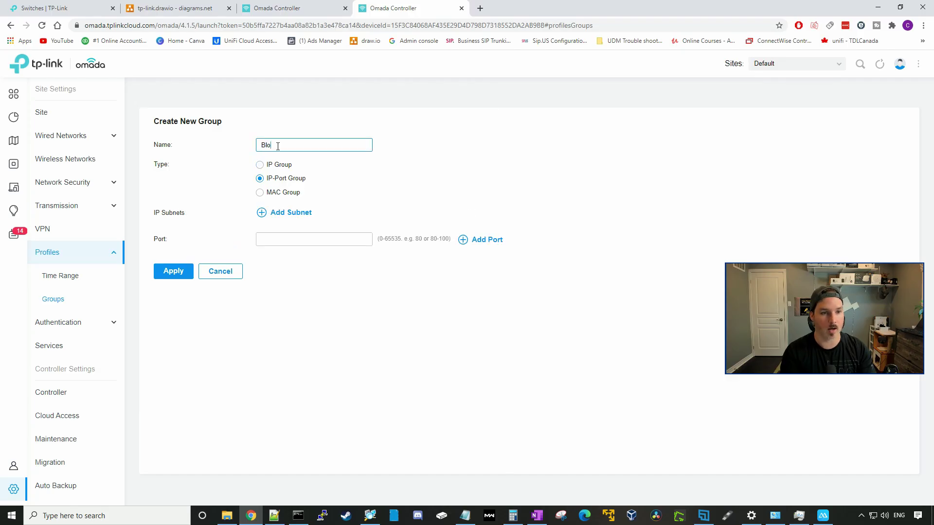
text(ck router interf)
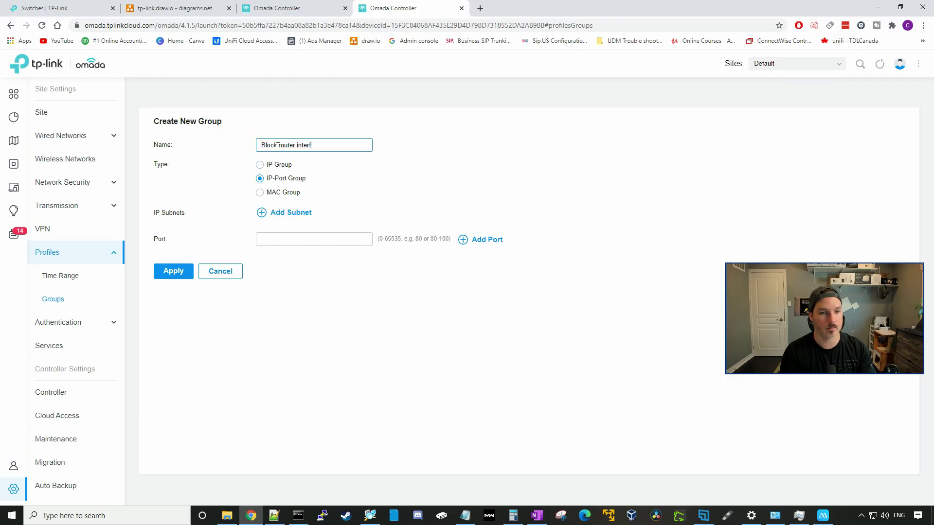
text(ace http,ht)
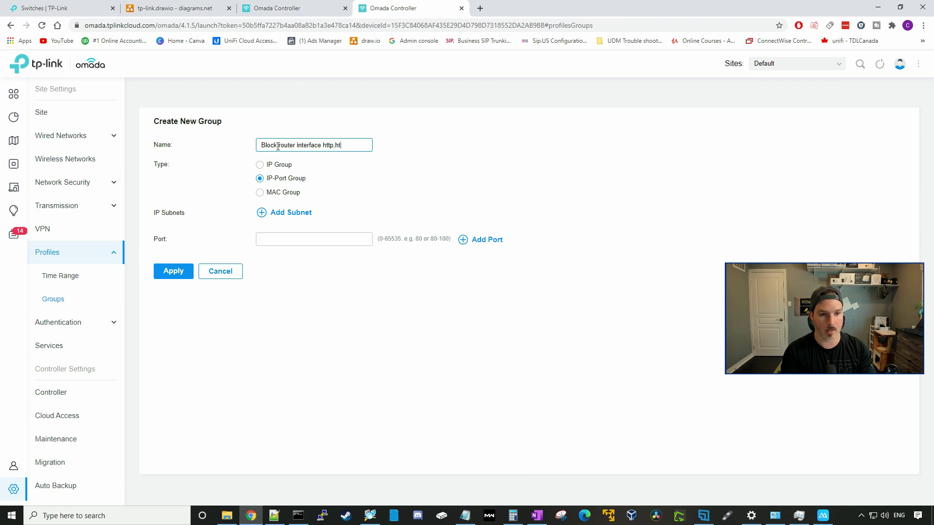
text(tps,ssh)
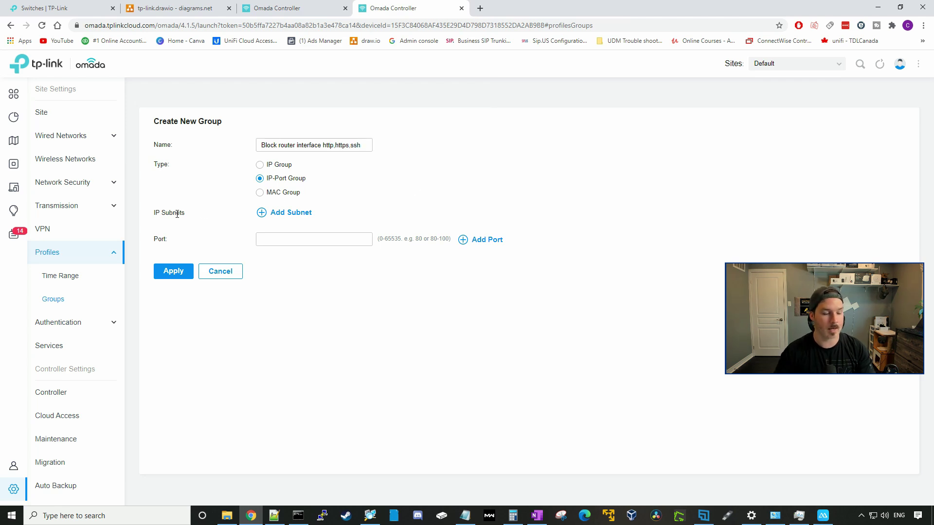
- Add subnets 192.168.10.1/32 and 192.168.30.1/32 to the IP-Port group
click(261, 212)
click(270, 231)
text(192.168.10.1)
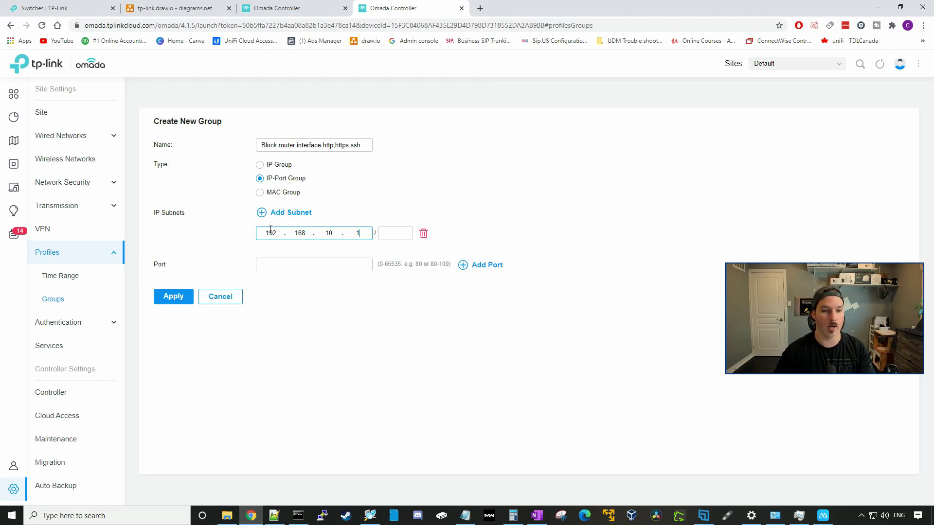
key(Tab)
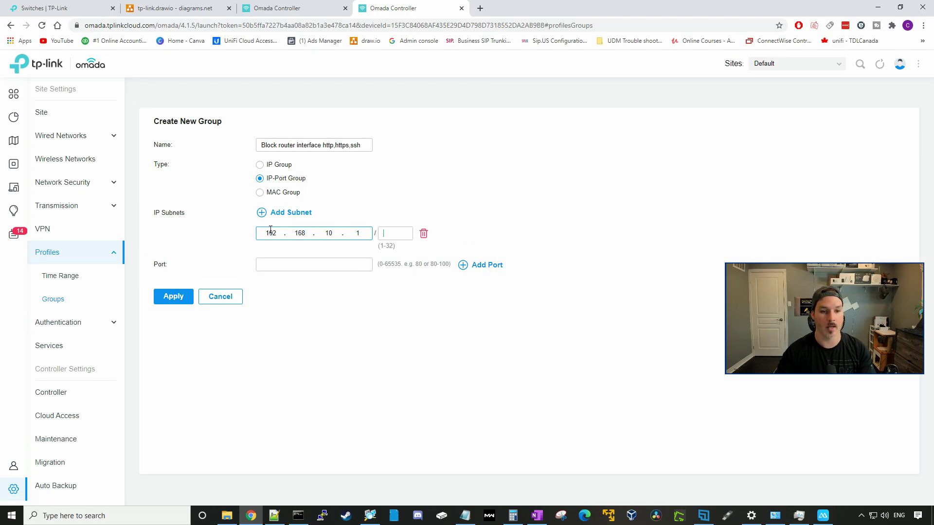
text(32)
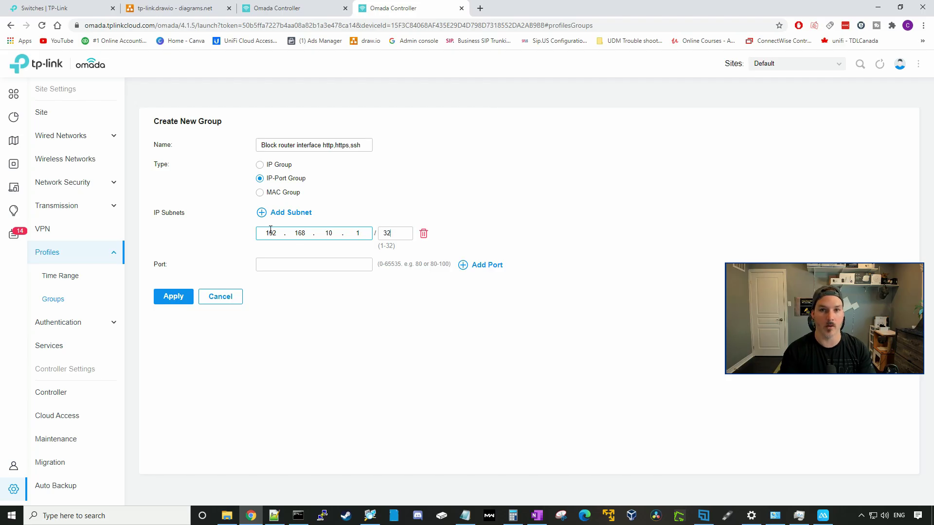
double_click(358, 233)
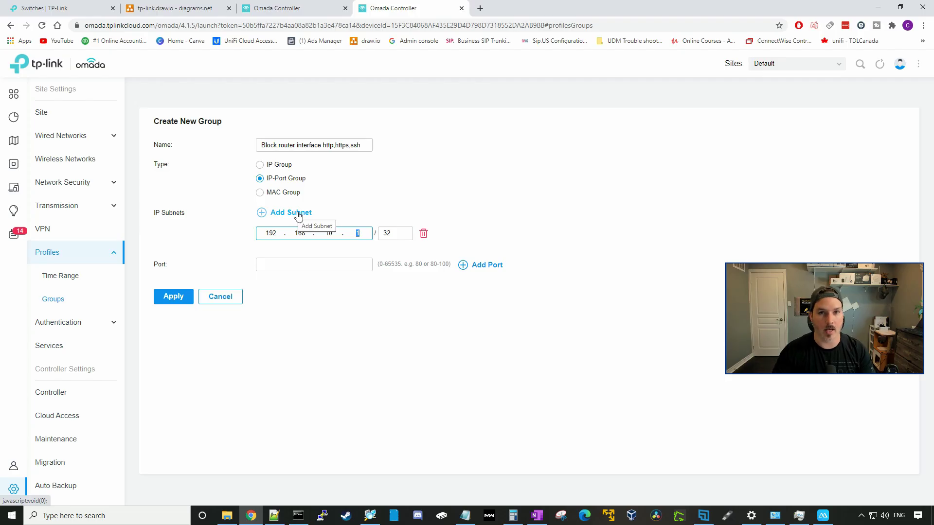
click(300, 212)
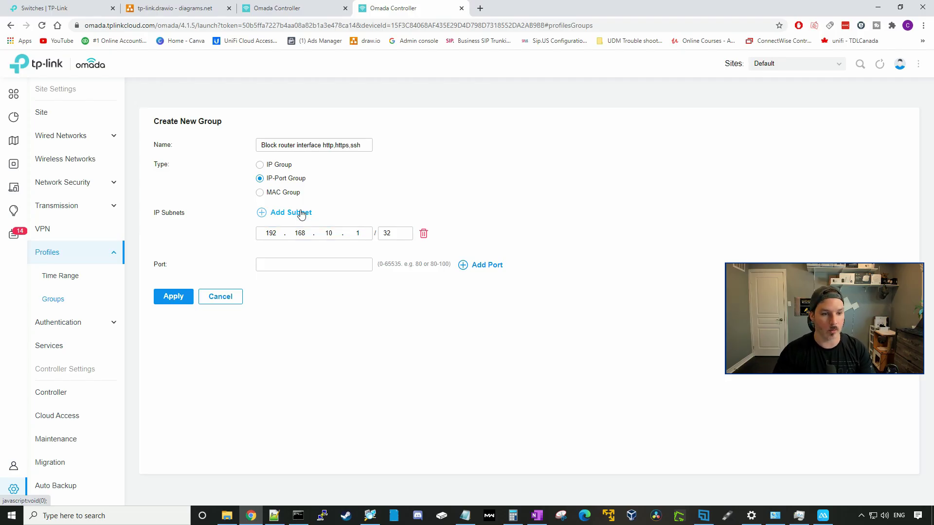
click(274, 261)
text(192.168.30.1)
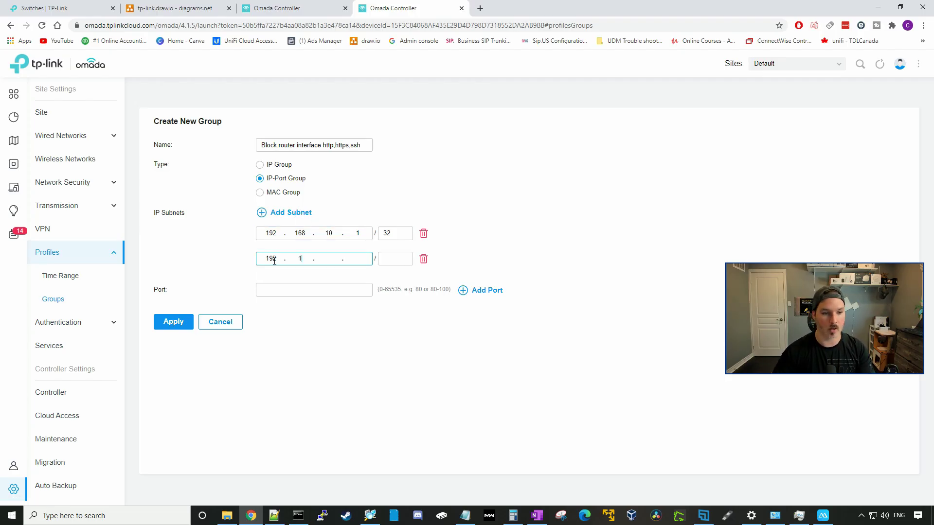
key(Tab)
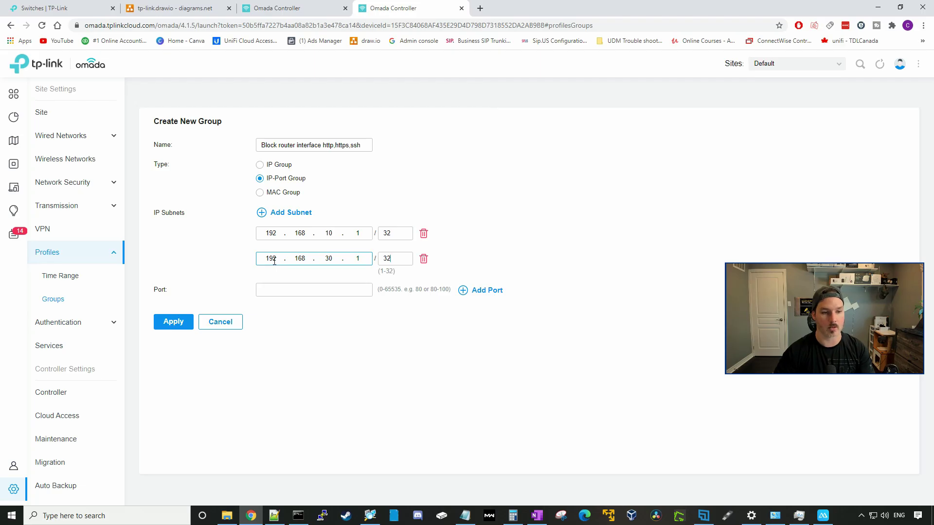
click(289, 291)
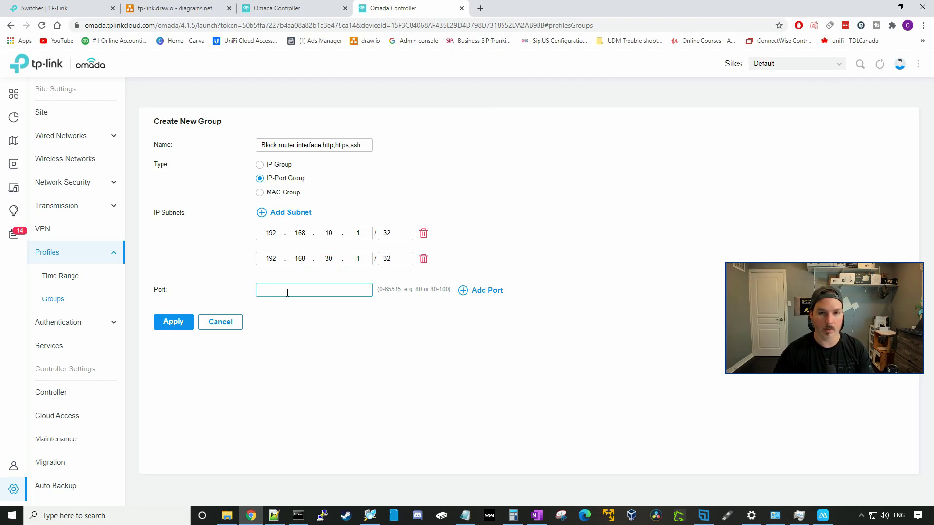
- Give the group ports 80, 8080, 443 and 22, then save it
text(80)
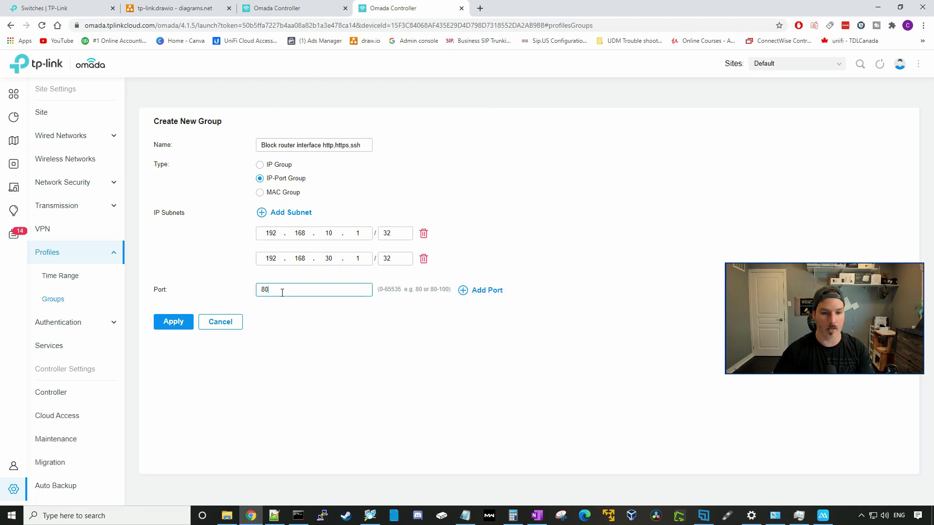
click(479, 295)
click(270, 311)
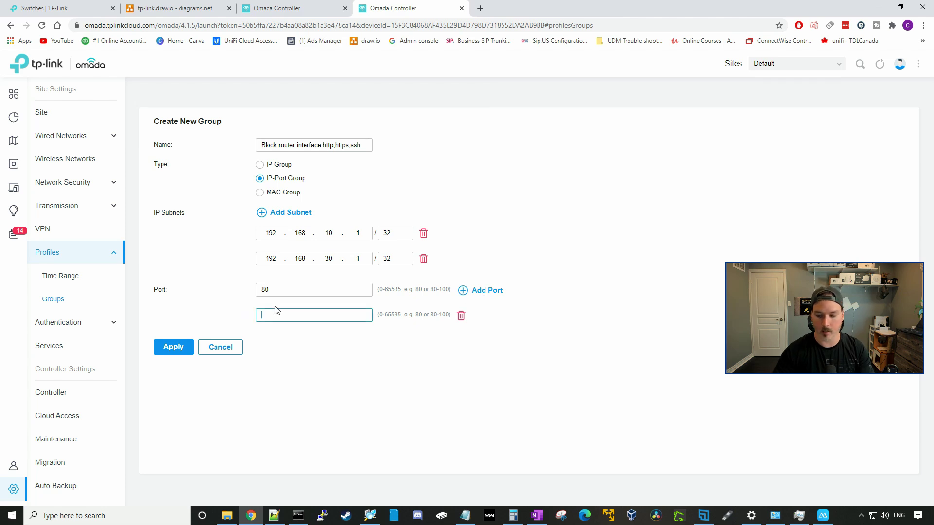
text(8080)
click(462, 290)
click(270, 345)
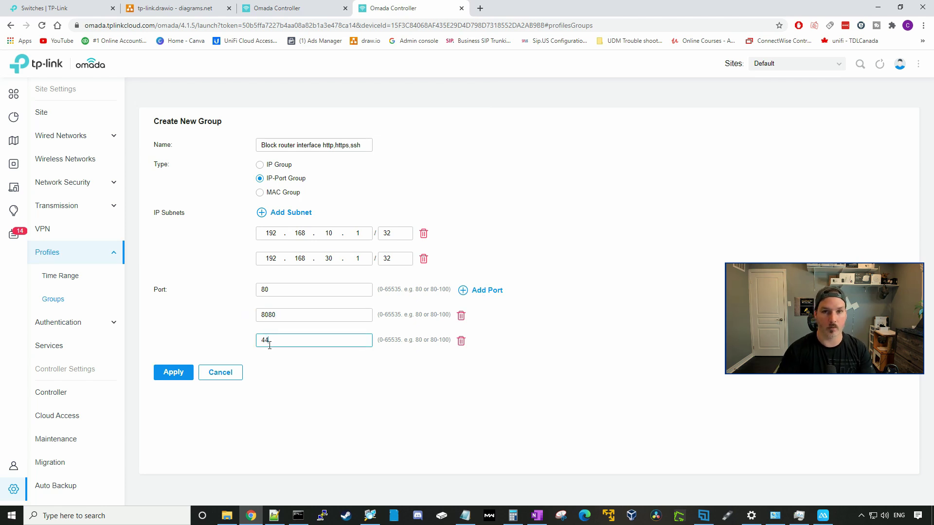
text(443)
click(462, 290)
click(319, 365)
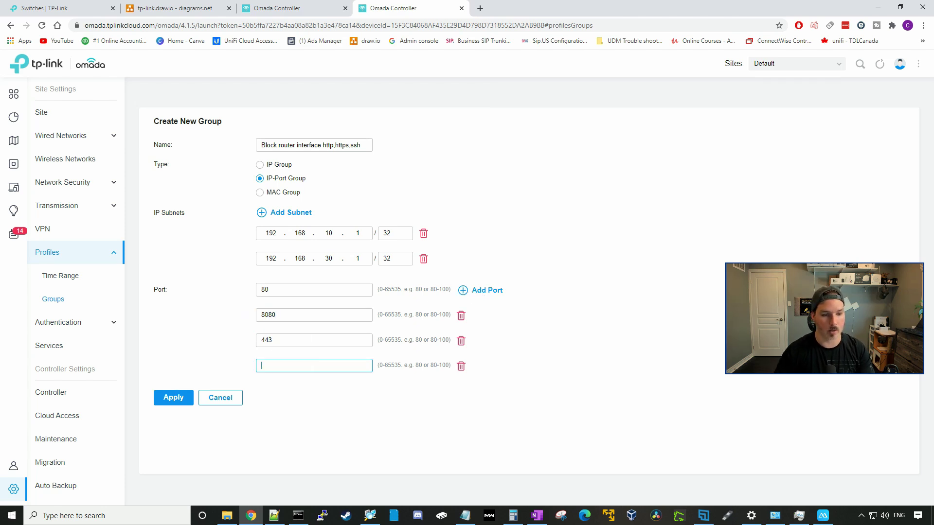
click(173, 397)
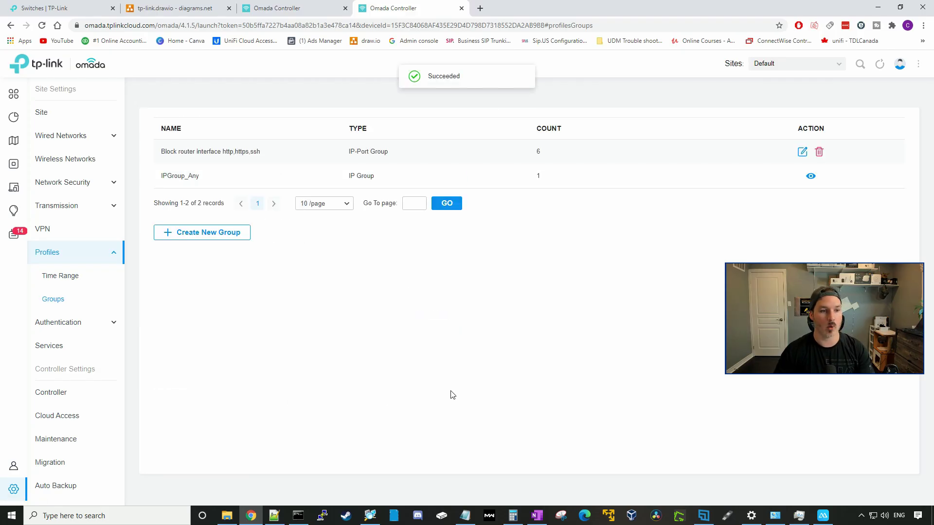
- In Switch ACL, start a new rule named 'Block Router interface http,https,ssh'
click(93, 188)
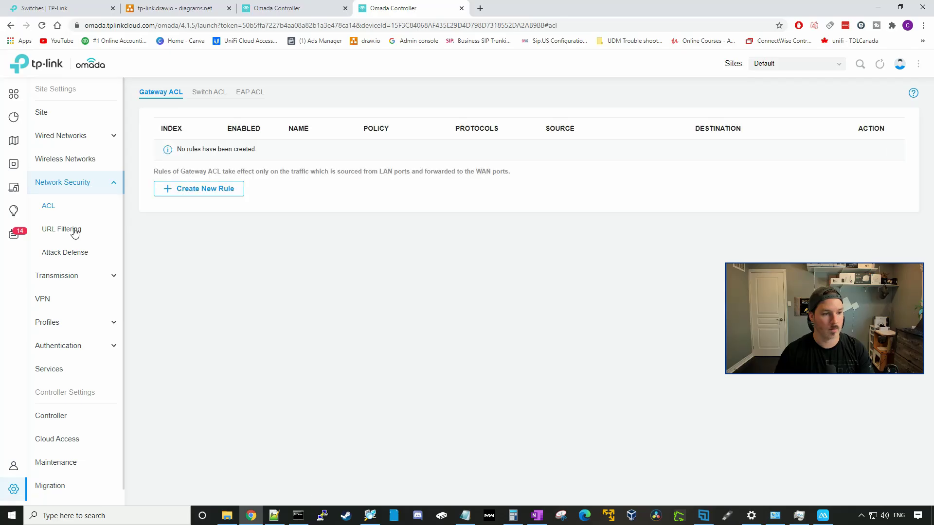
click(209, 93)
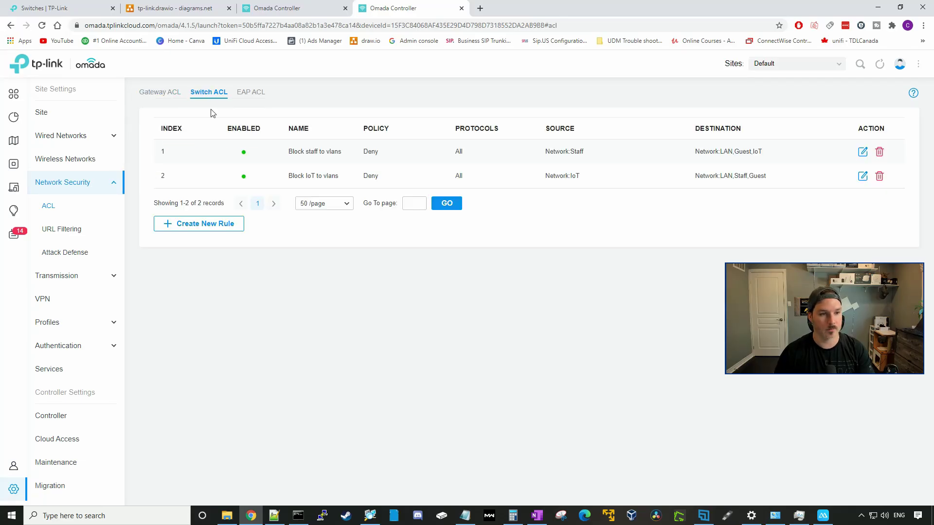
click(212, 227)
click(271, 146)
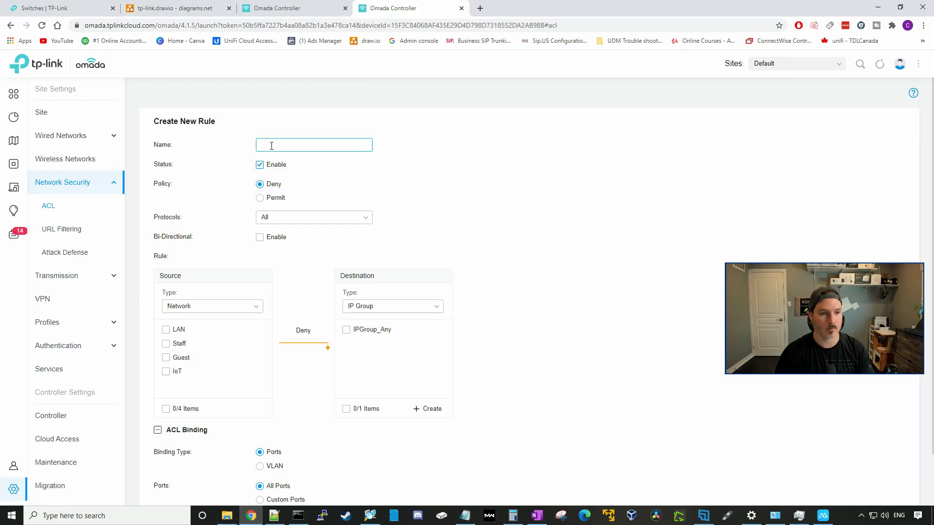
text(Bloc)
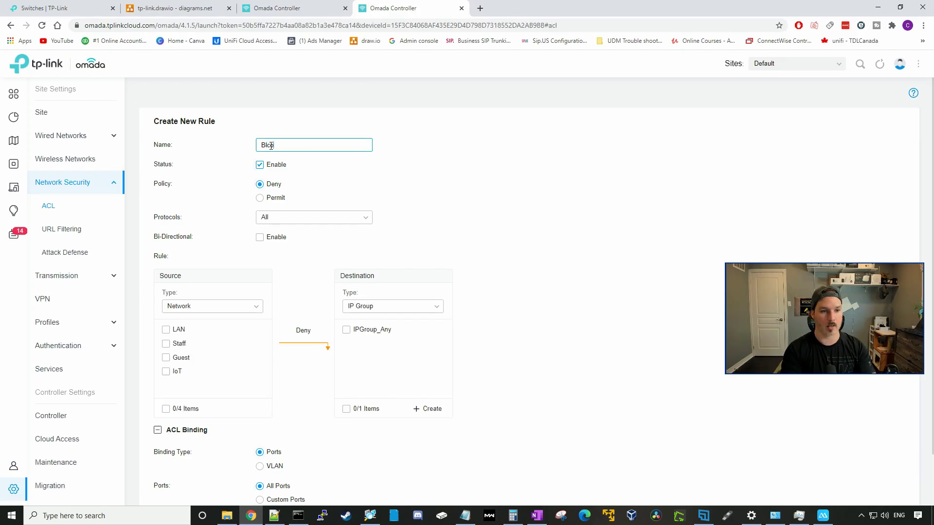
text(k Router interface ht)
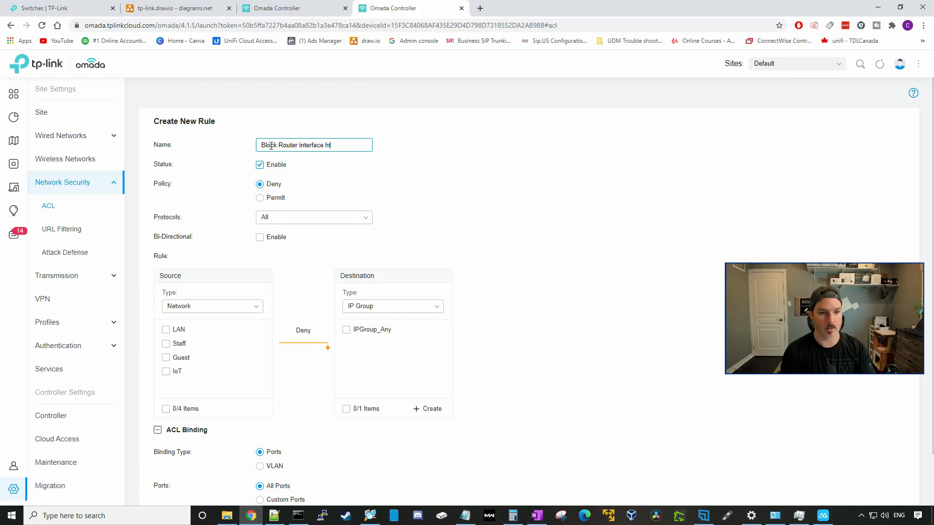
text(tp,https,s)
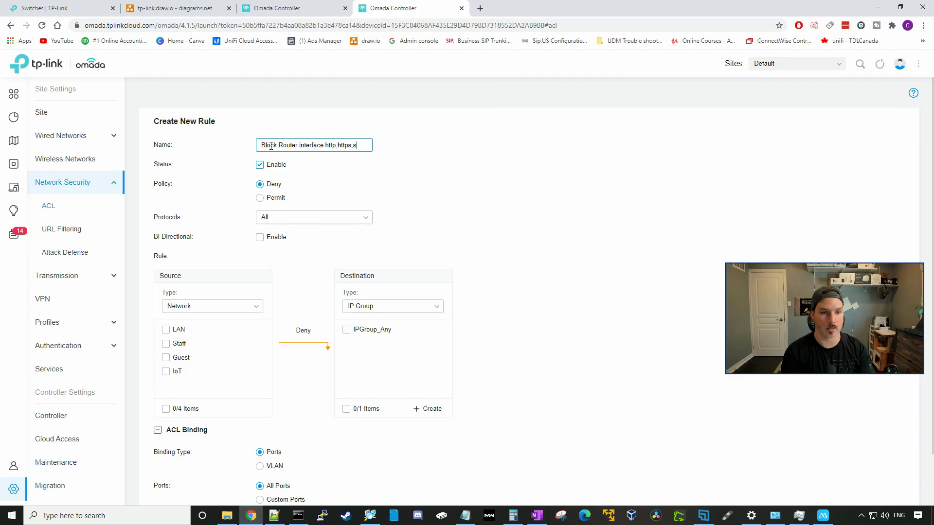
text(sh)
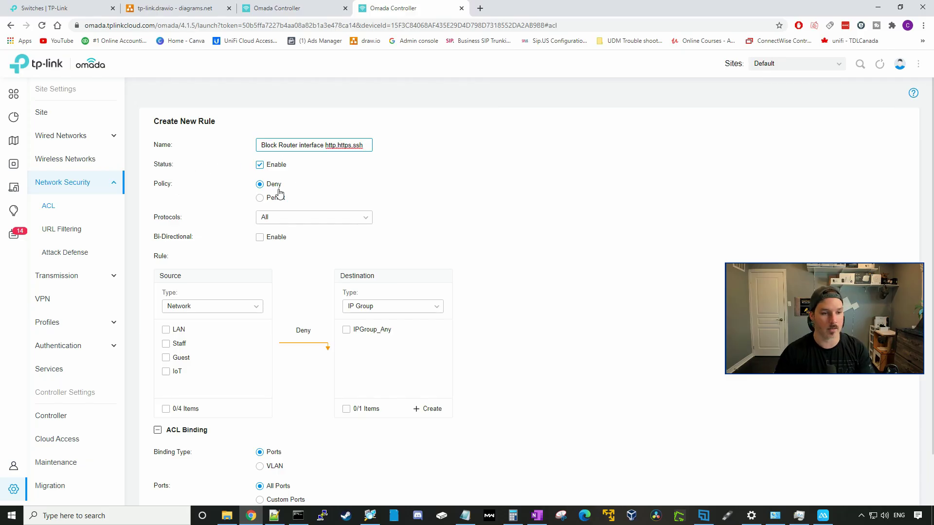
scroll(291, 200, down, 2)
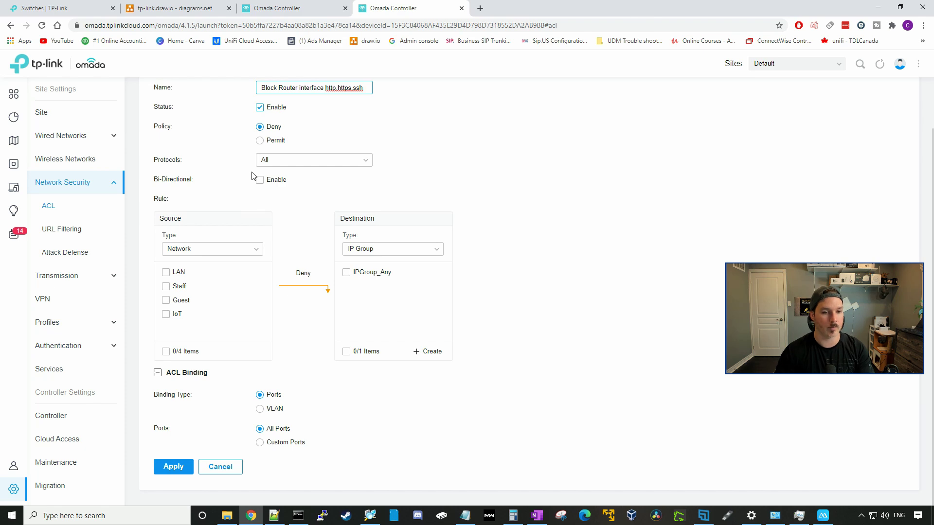
click(248, 187)
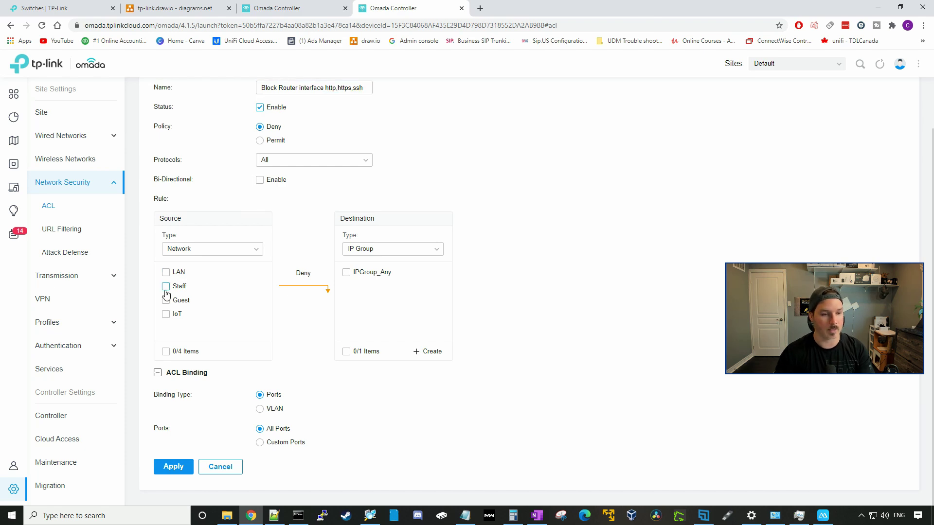
- Set Staff and IoT as sources with the router-interface IP-Port group as destination, and apply
click(166, 286)
click(166, 315)
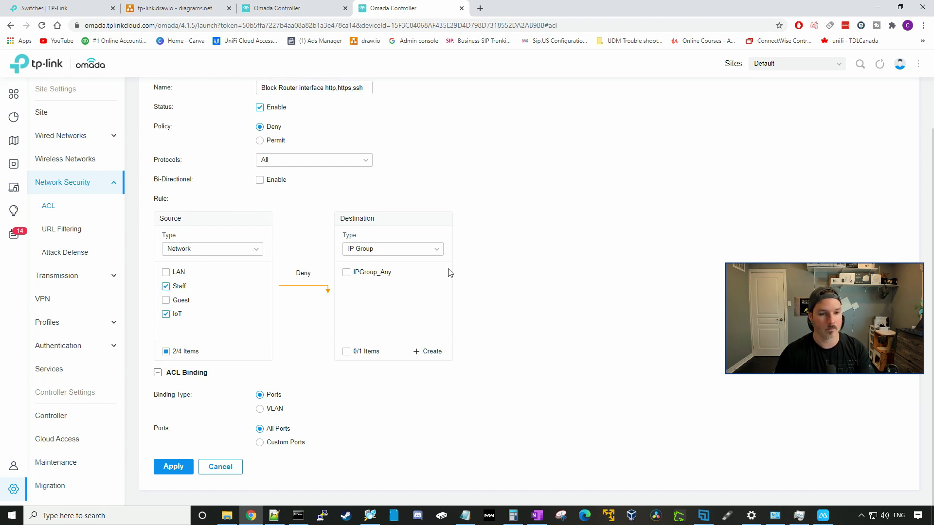
click(413, 252)
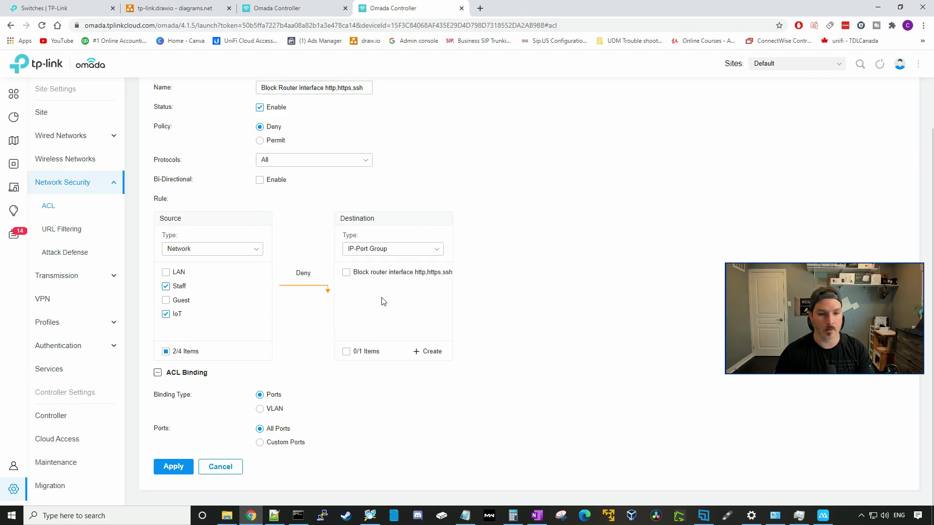
click(355, 279)
click(185, 467)
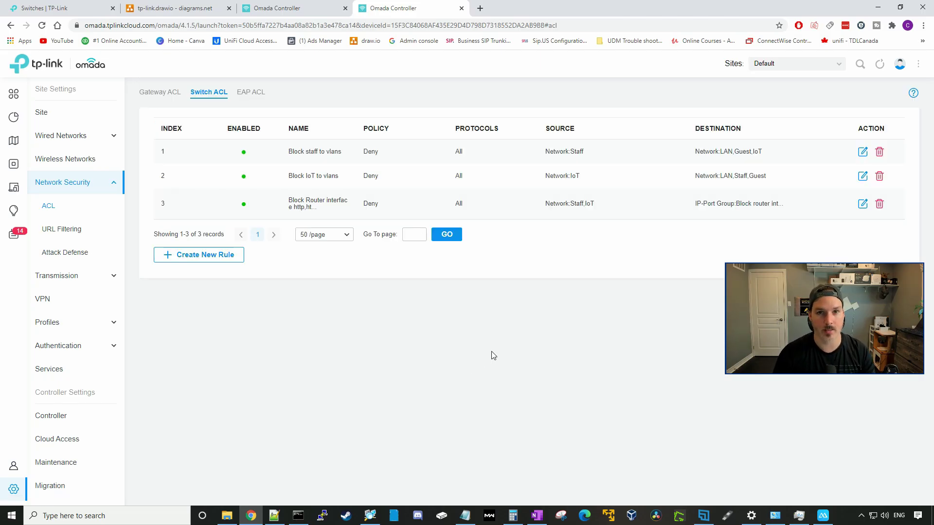
- Confirm 192.168.10.1 is now unreachable in a new tab, then return to Omada
click(483, 11)
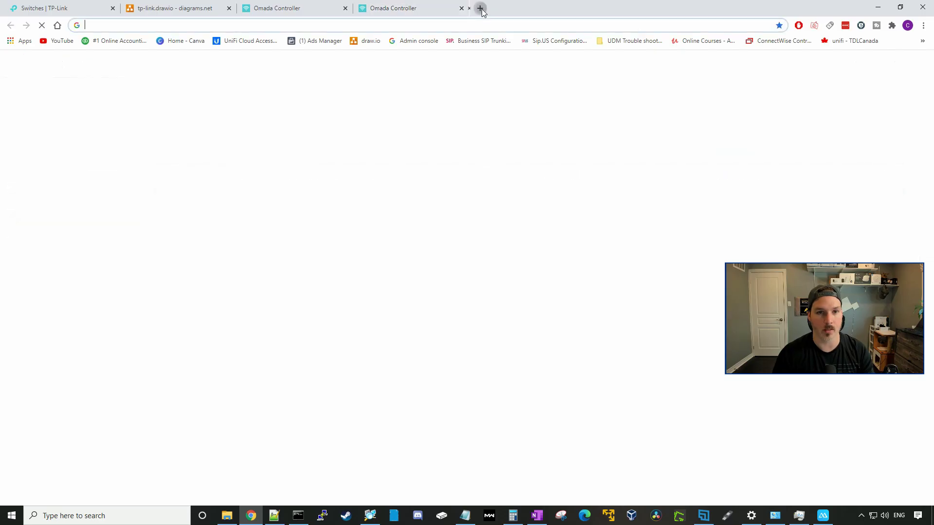
text(192.)
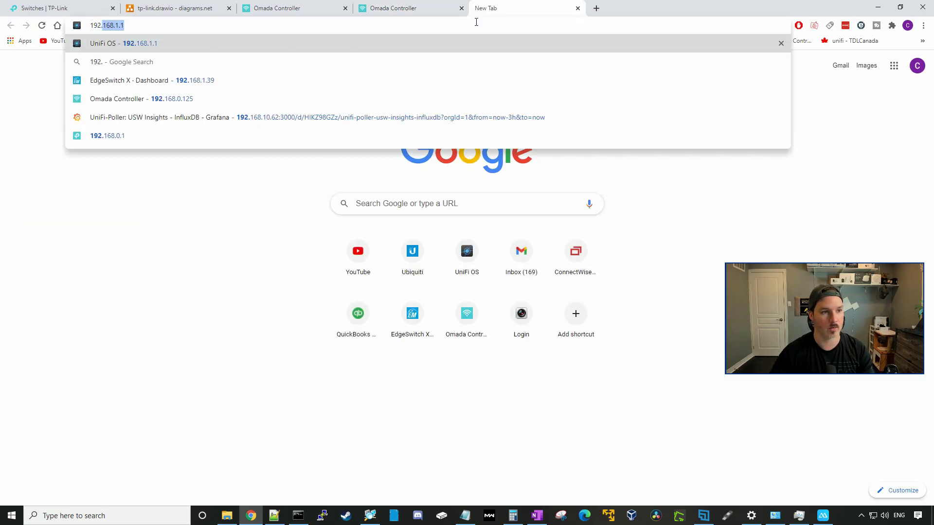
text(168.10.1)
key(Return)
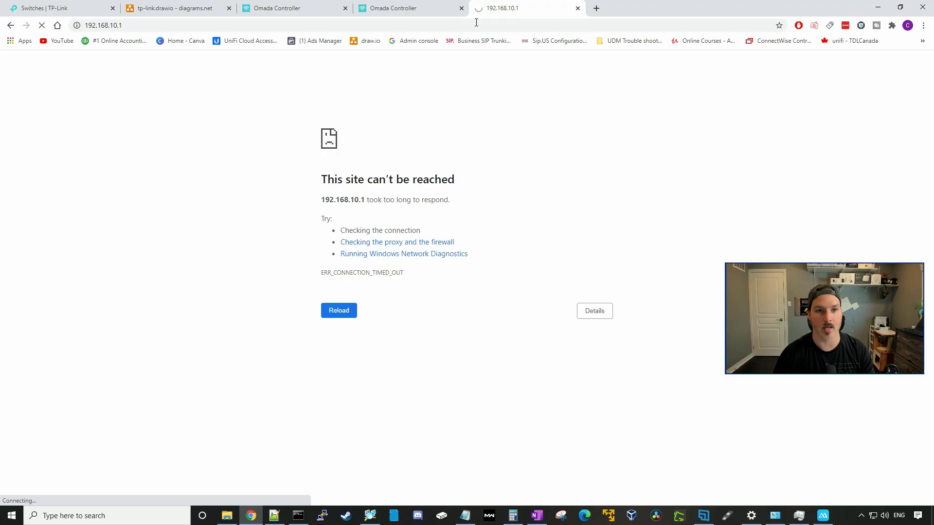
click(415, 8)
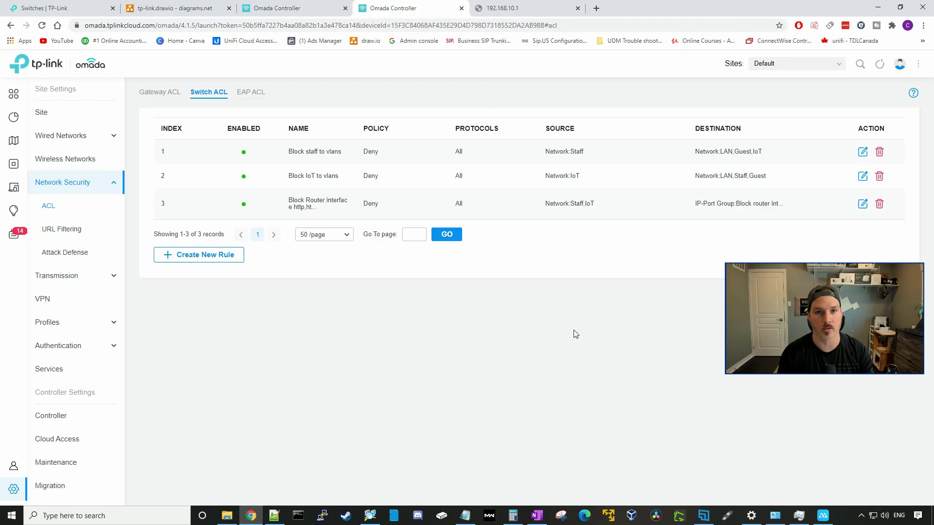
- Create a switch ACL rule 'Allow staff to switch' with Permit policy and Staff as source
click(217, 254)
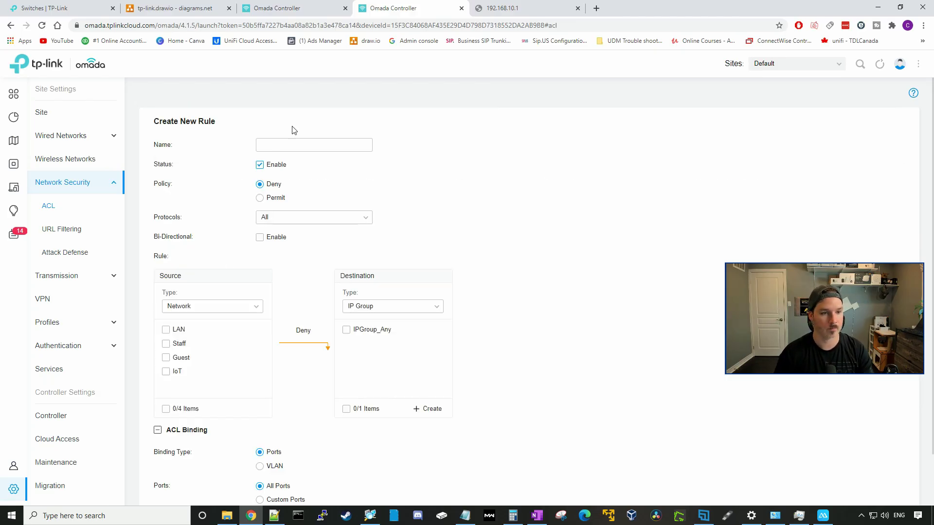
click(284, 142)
text(Allow )
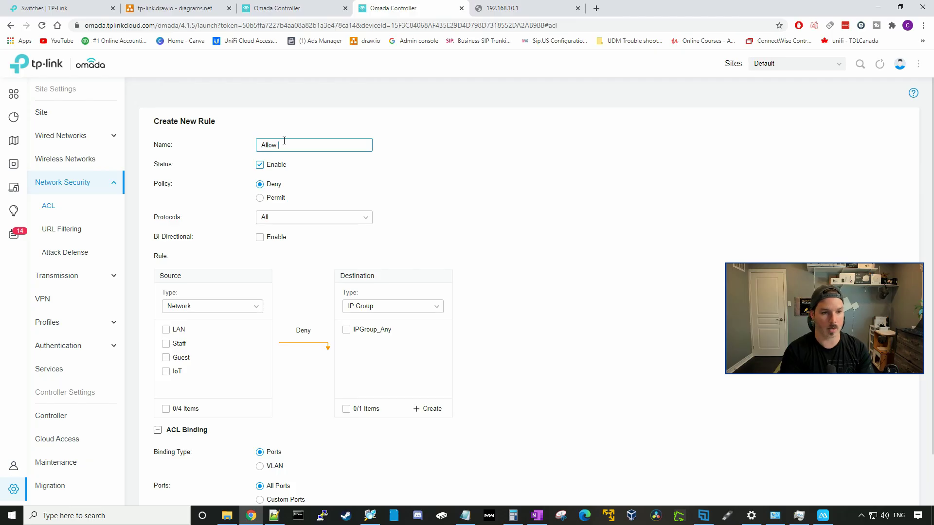
text(staff to )
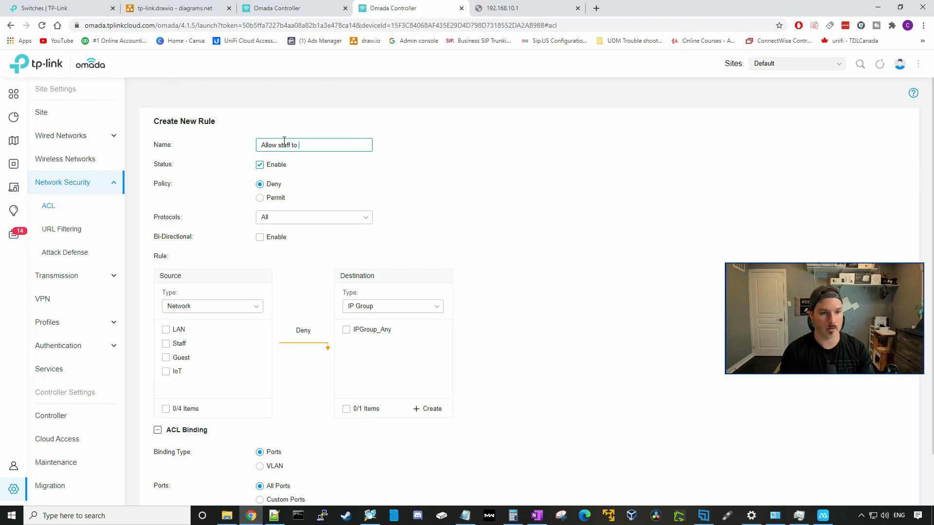
text(switch)
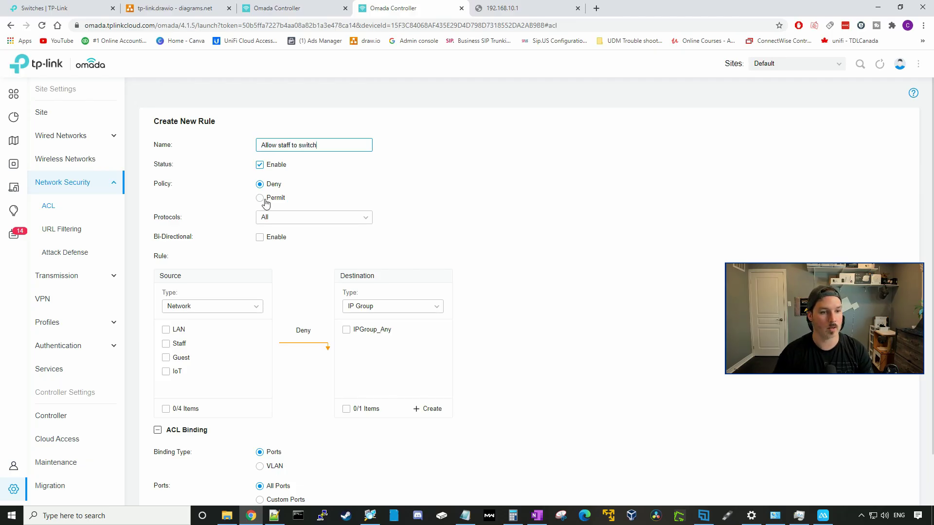
click(261, 199)
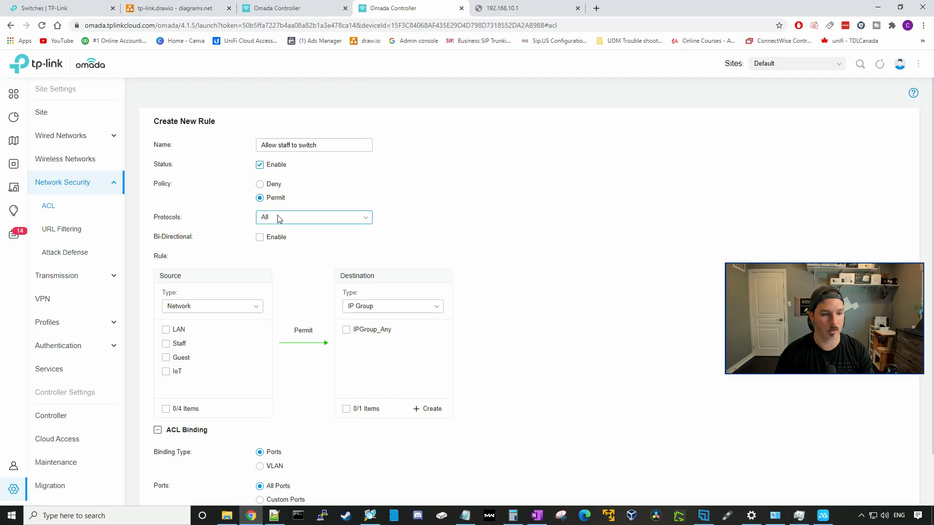
scroll(279, 226, down, 2)
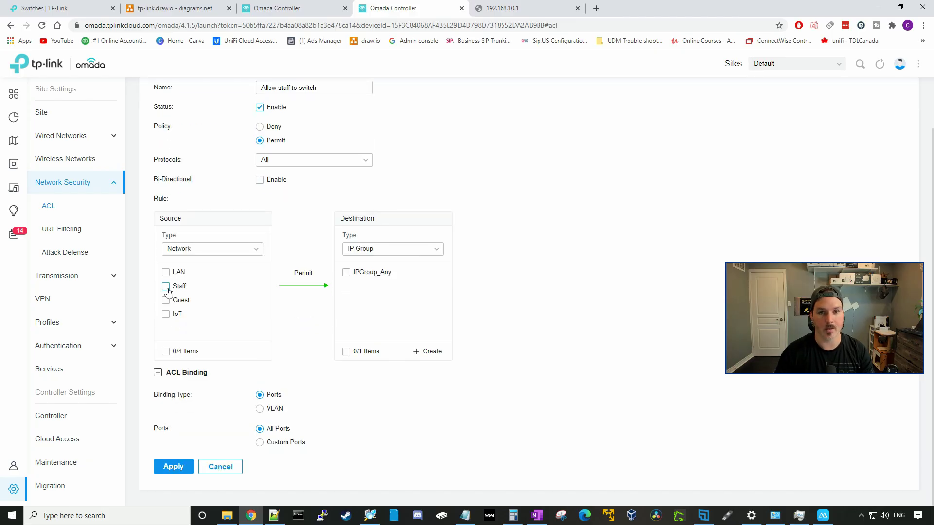
click(167, 287)
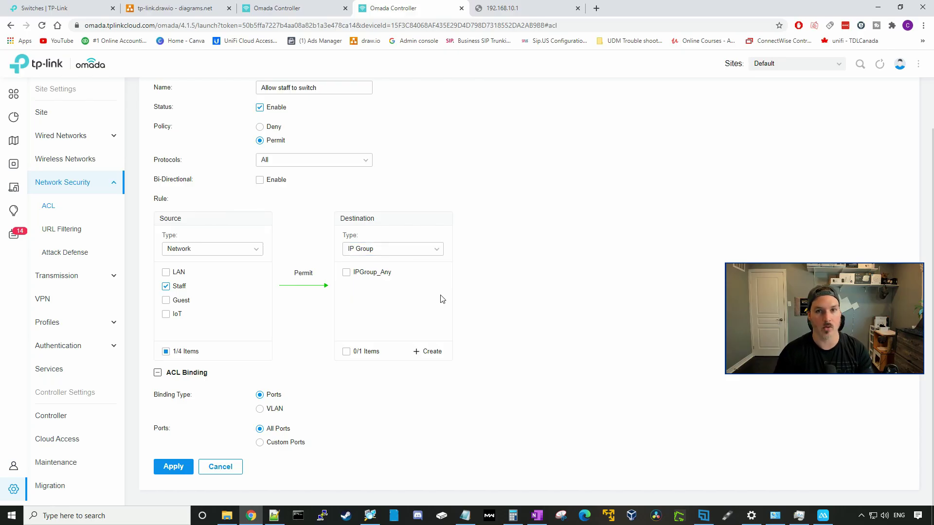
- Create a destination IP group named 'switch' with subnet 192.168.0.197/32
click(428, 354)
click(404, 221)
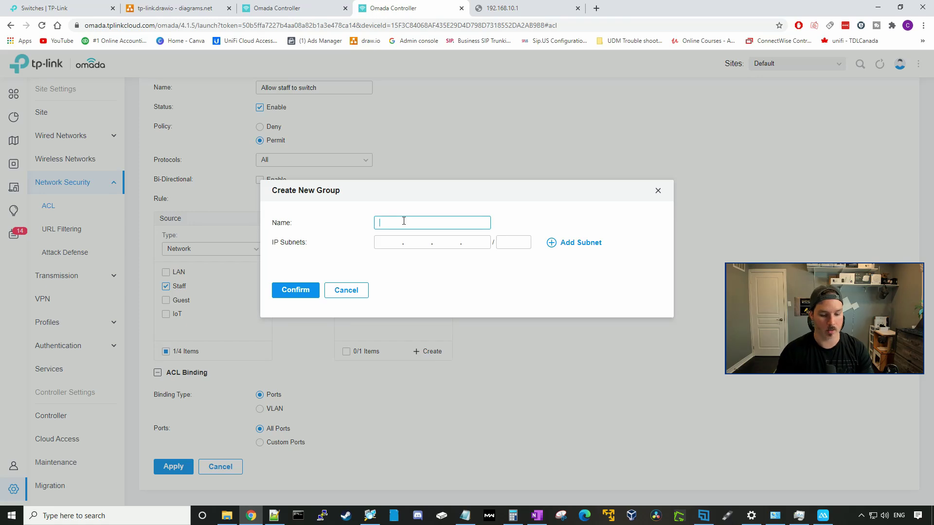
text(switch)
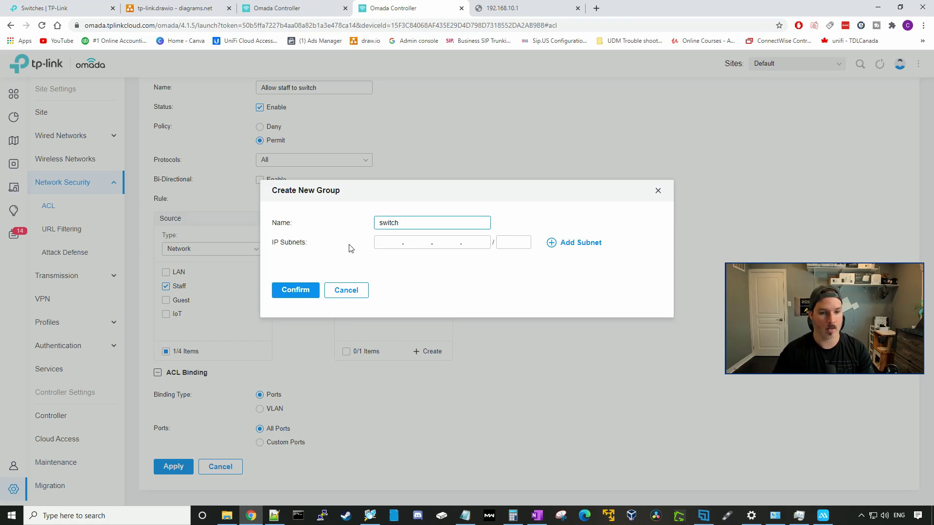
click(382, 238)
text(192.168.)
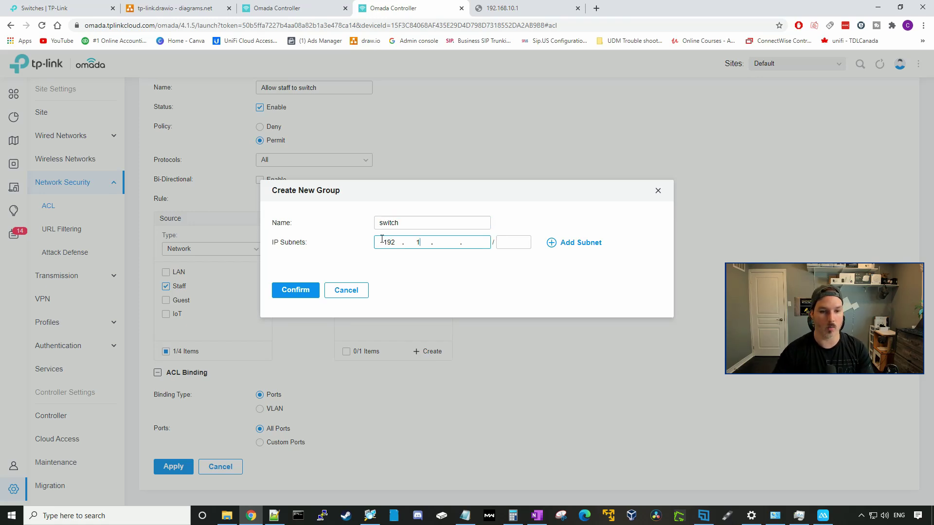
text(0.197)
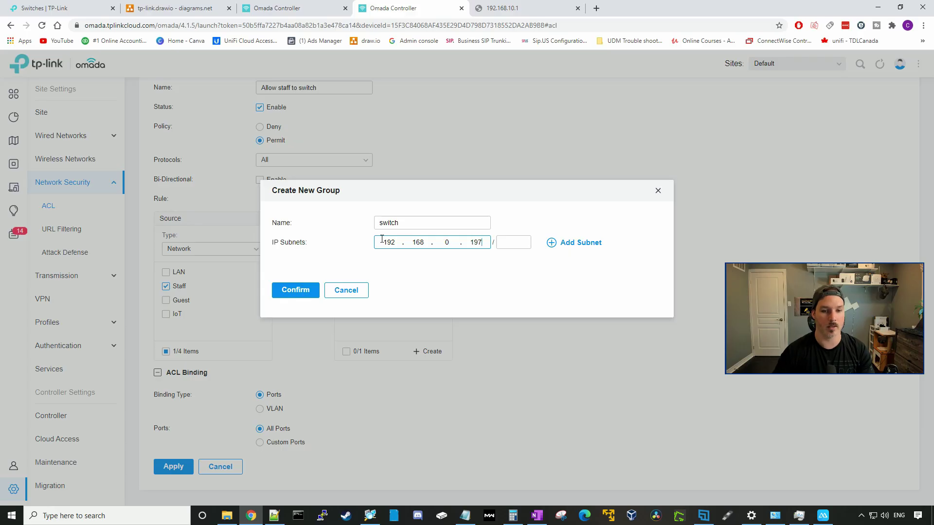
key(Tab)
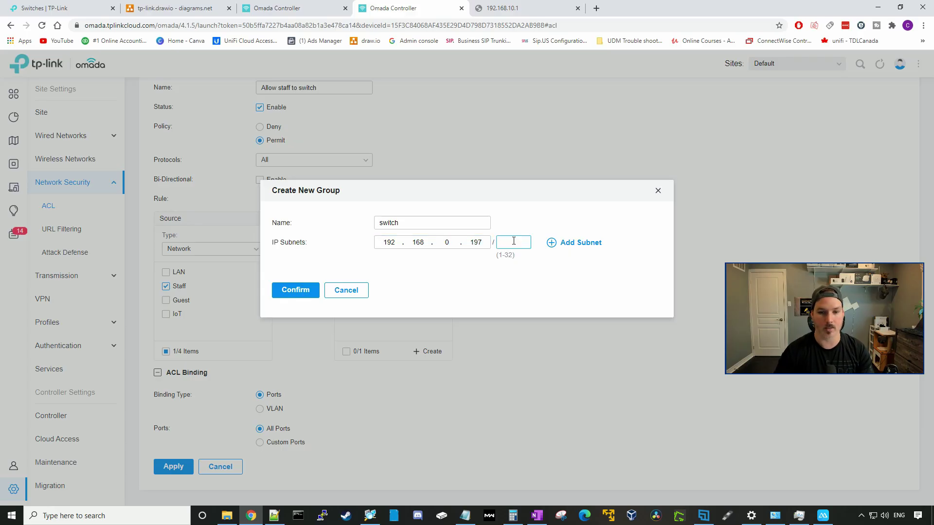
text(32)
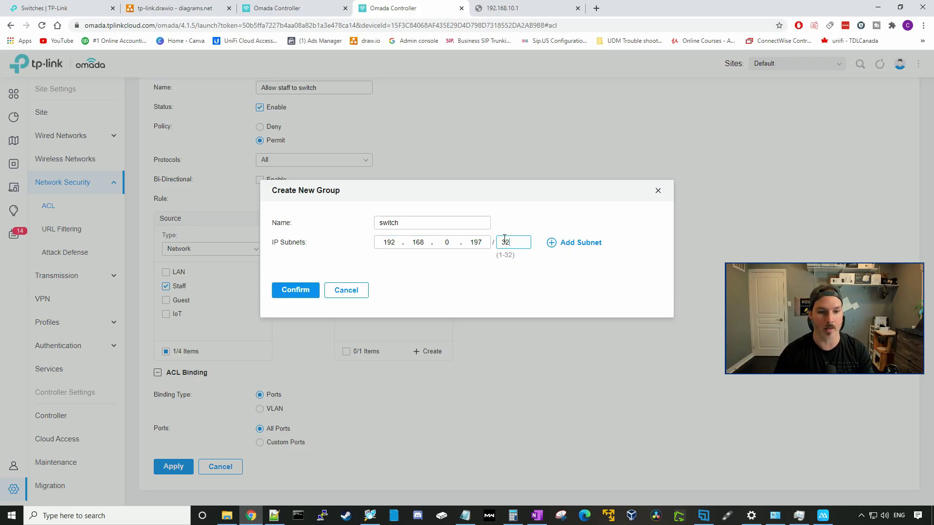
click(304, 291)
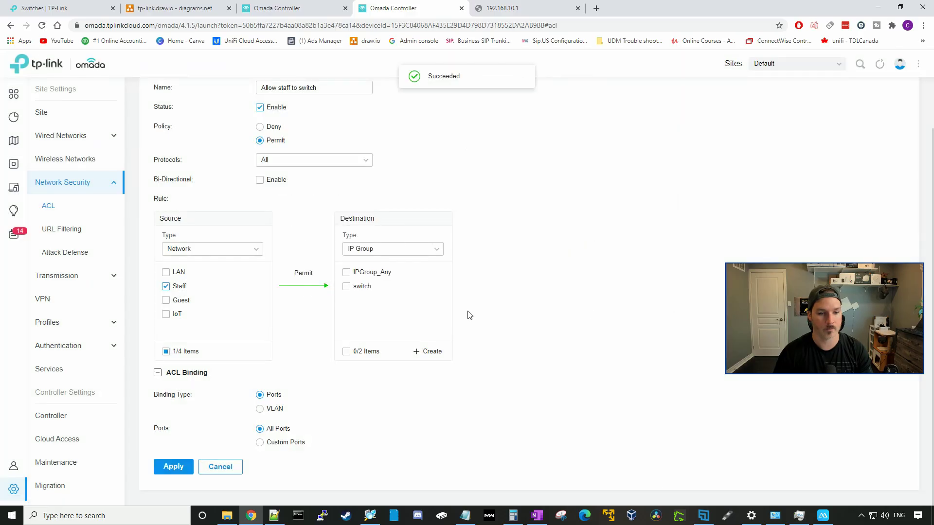
click(298, 515)
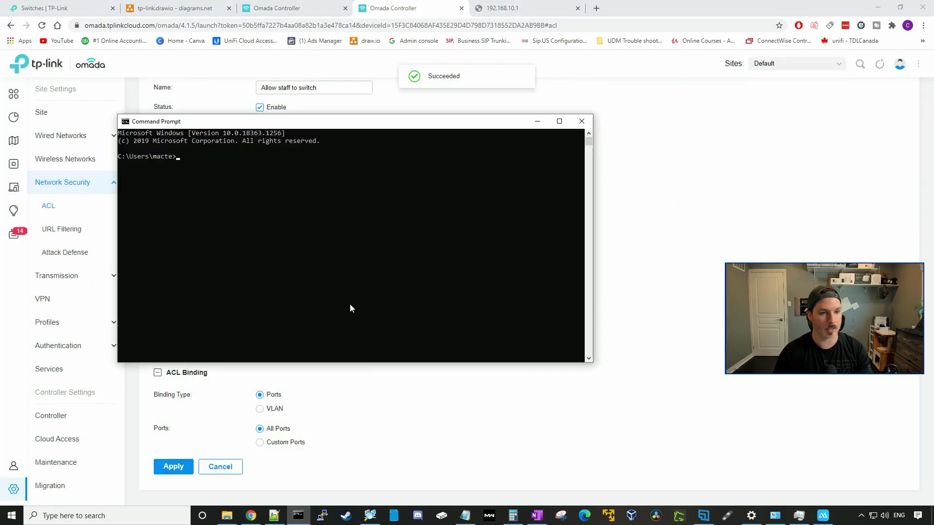
- Run 'ping 192.168.0.197', see the request time out, and close Command Prompt
click(350, 309)
text(ping 192)
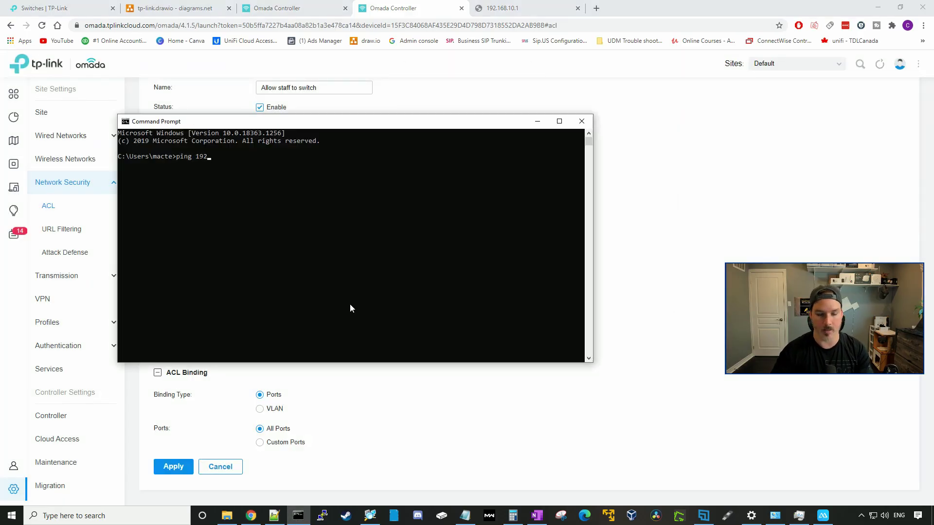
text(.168.0)
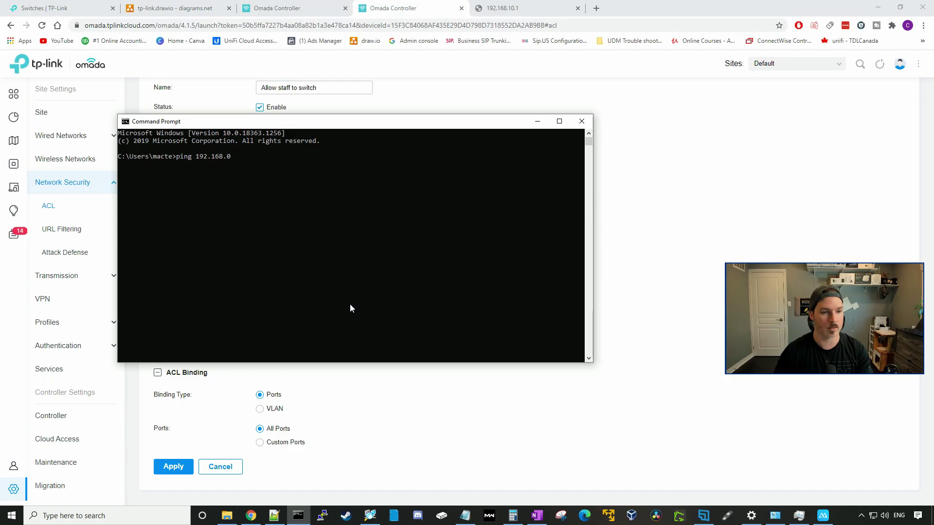
text(.197)
key(Return)
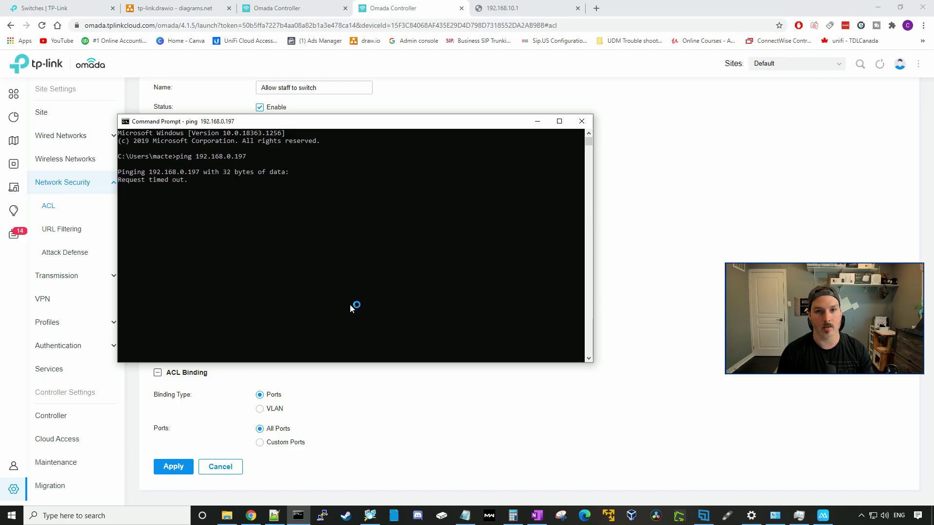
click(581, 121)
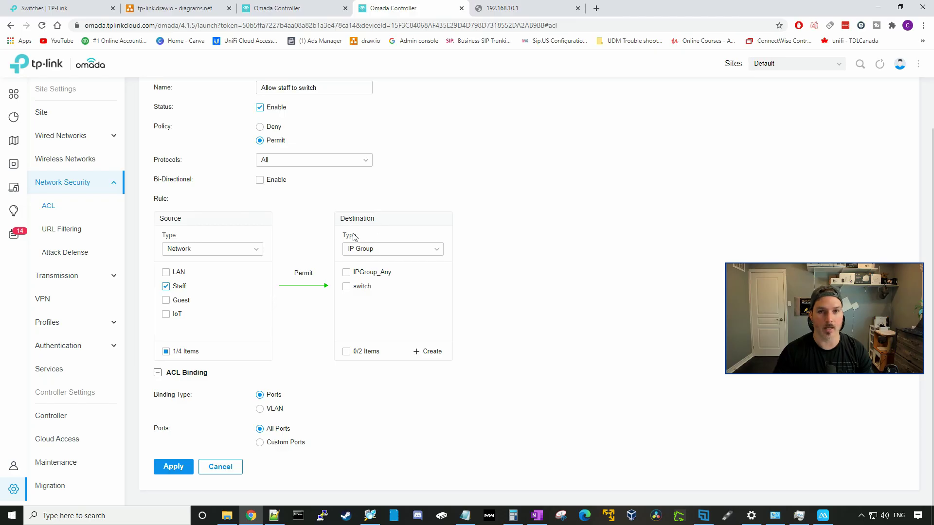
- Select the 'switch' IP group as the destination and apply the Allow staff to switch rule
click(346, 287)
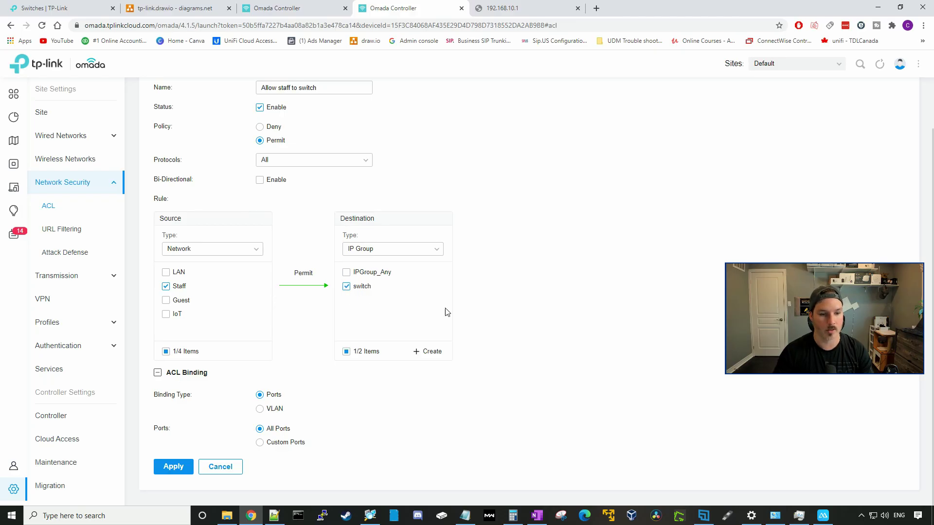
click(184, 470)
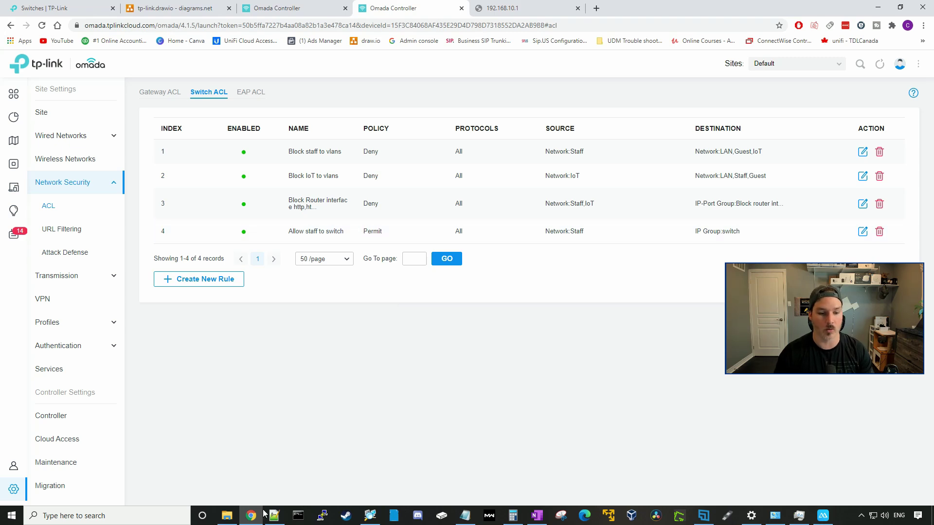
click(292, 515)
- Ping 192.168.0.197 and stop it with Ctrl+C once it times out
text(ping)
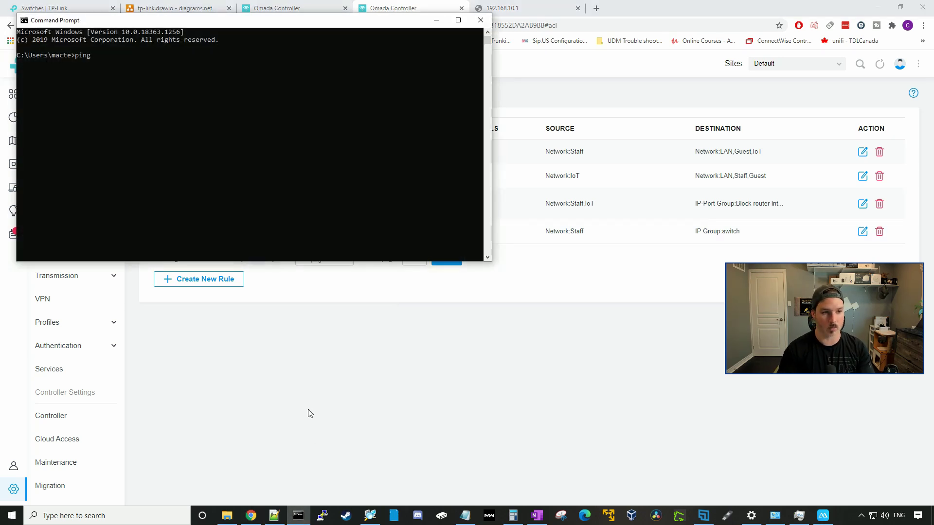
text( 192.168.0.11)
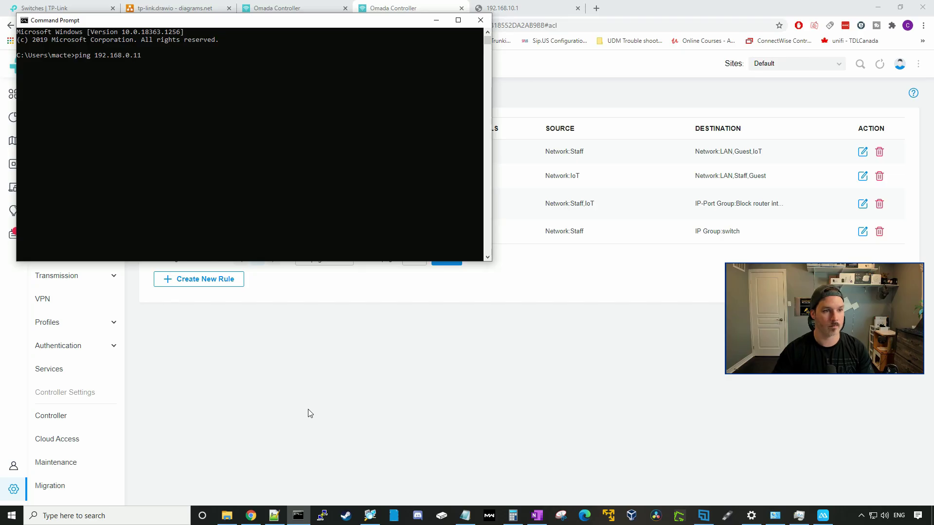
key(BackSpace)
text(97)
key(Return)
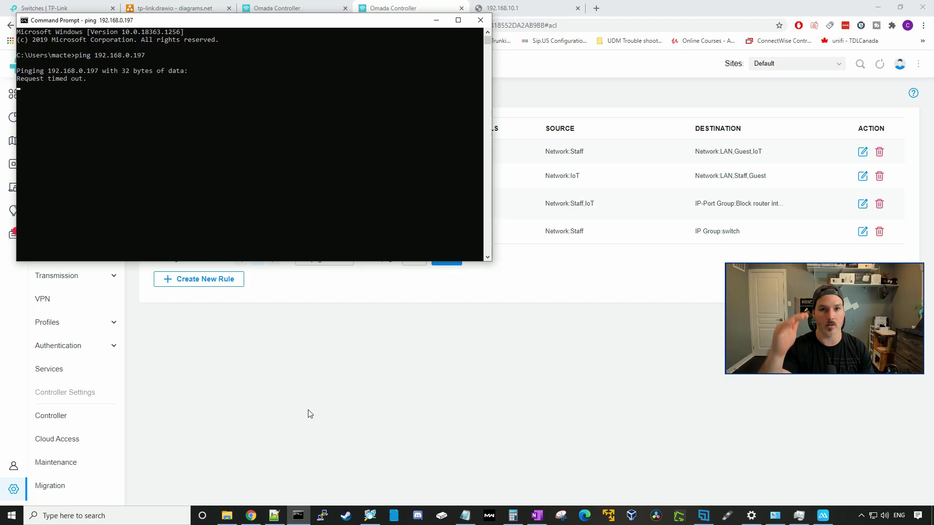
key(ctrl+c)
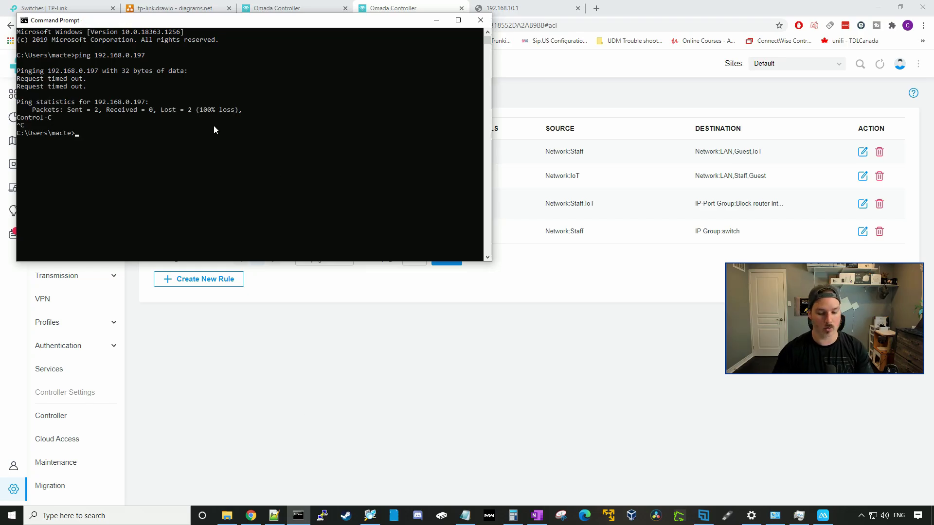
- Restart the ping to 192.168.0.197 as a continuous ping, then return to the Switch ACL list
key(Up)
key(Return)
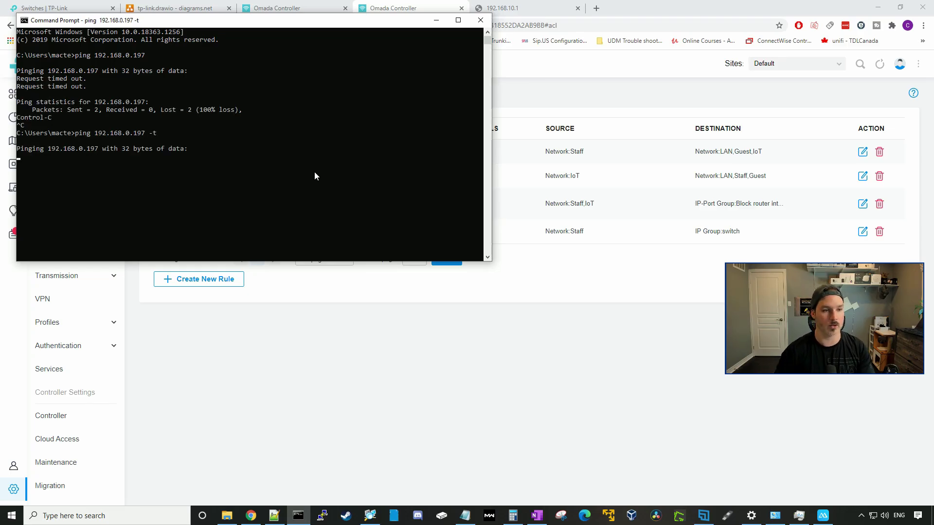
click(529, 335)
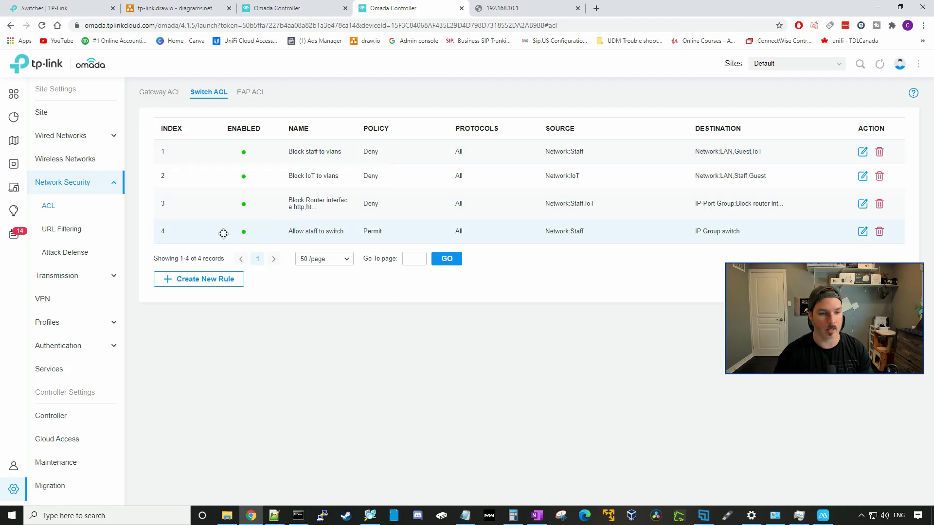
- Drag 'Allow staff to switch' from index 4 to index 1, above the three deny rules
drag(224, 227, 225, 145)
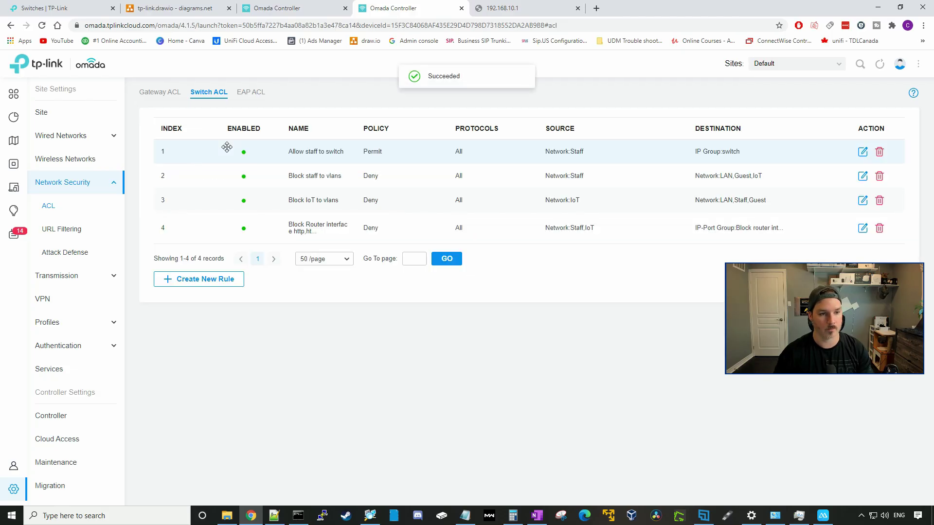
click(299, 520)
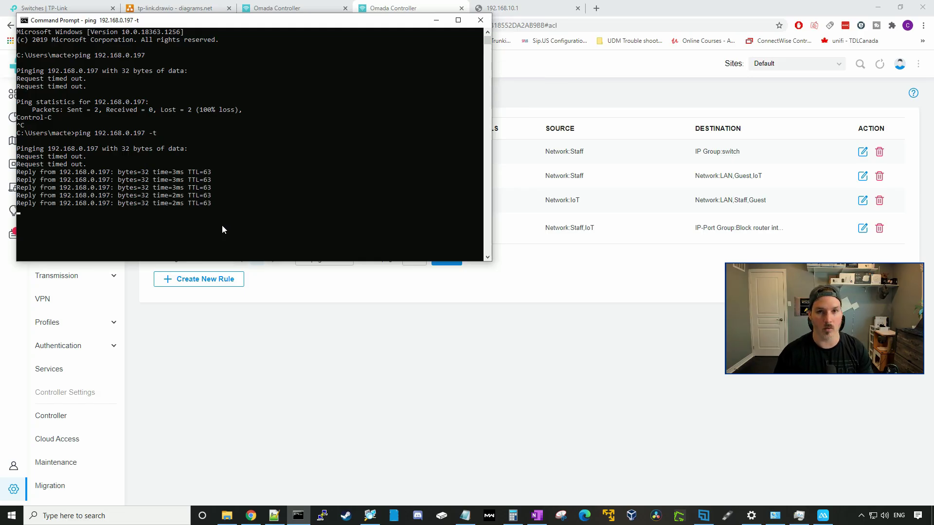
click(330, 441)
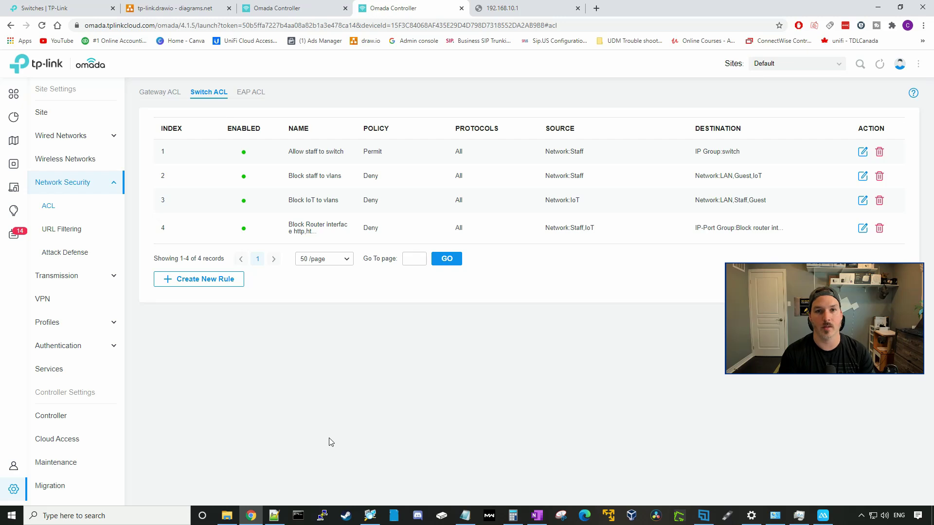